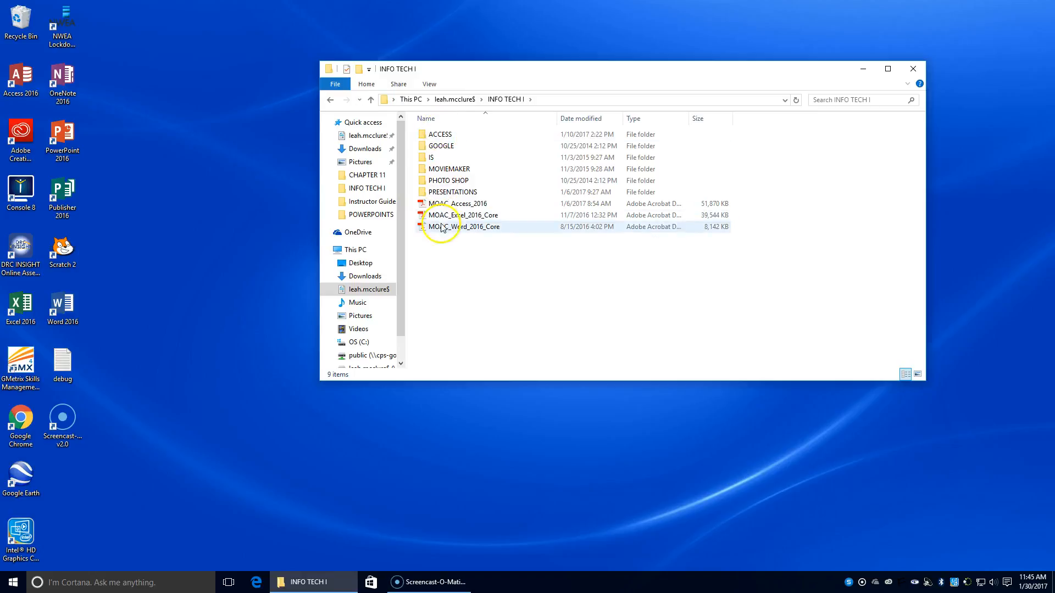
- Open the MOAC_Access_2016 PDF in Adobe Acrobat Reader DC and go to Lesson 5: Creating Forms through its bookmarks
{"action": "right_click", "coordinate": [445, 204]}
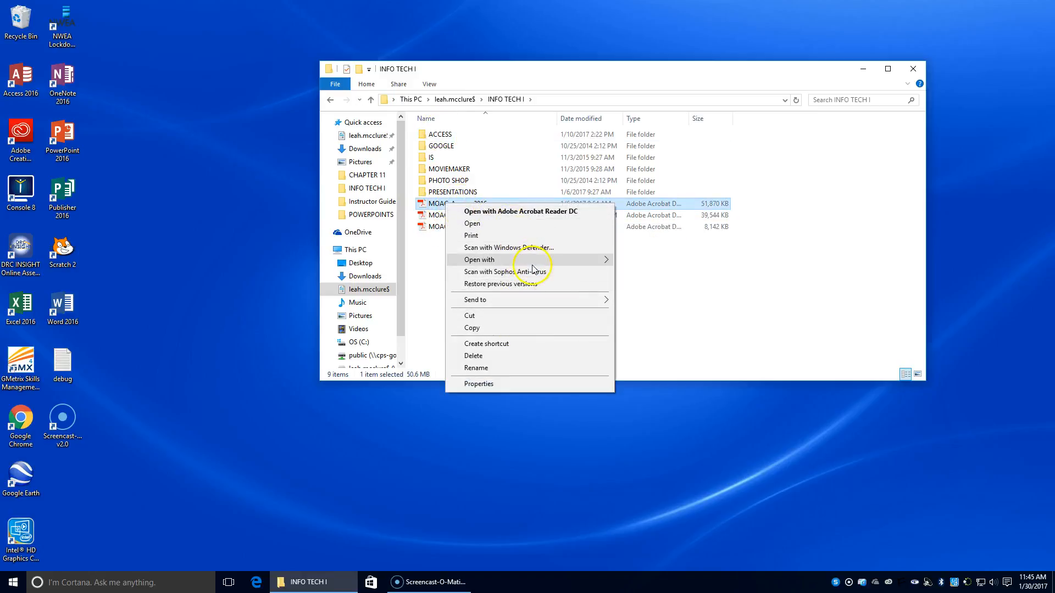
{"action": "mouse_move", "coordinate": [599, 259]}
{"action": "left_click", "coordinate": [698, 259]}
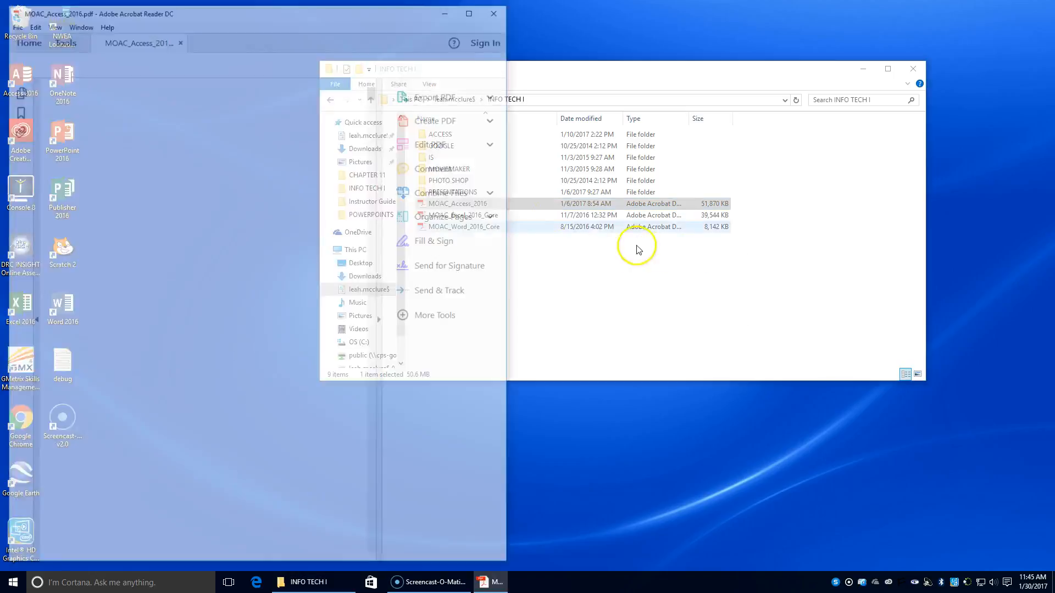
{"action": "left_click", "coordinate": [381, 237]}
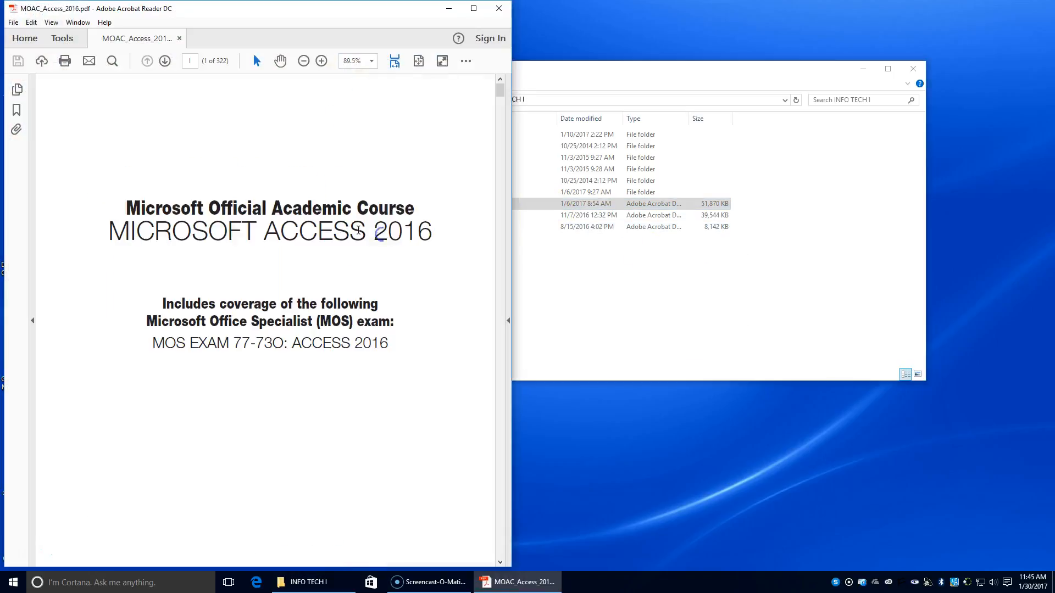
{"action": "left_click", "coordinate": [16, 110]}
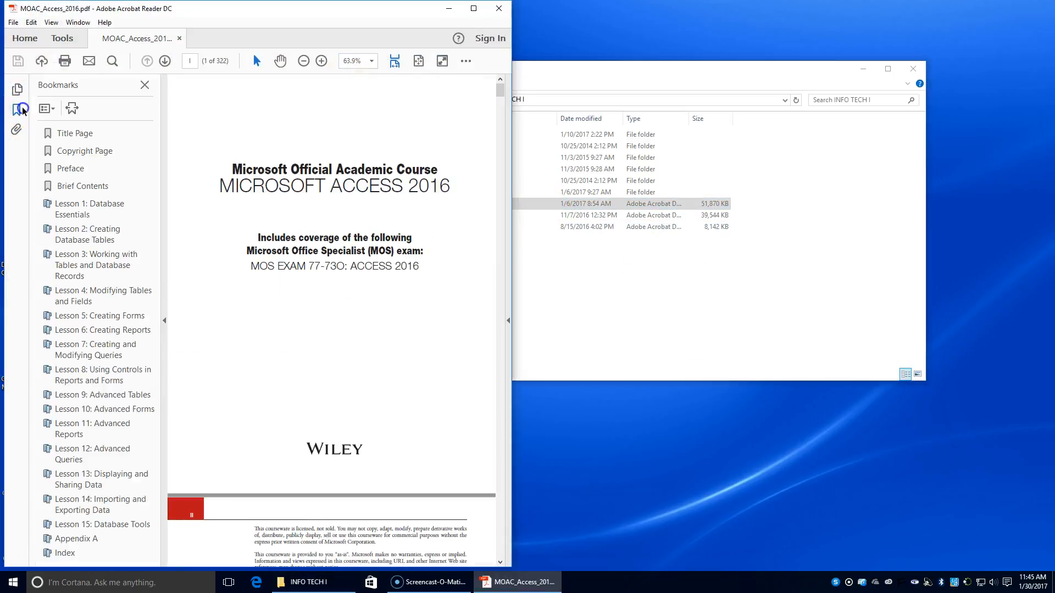
{"action": "left_click", "coordinate": [97, 317]}
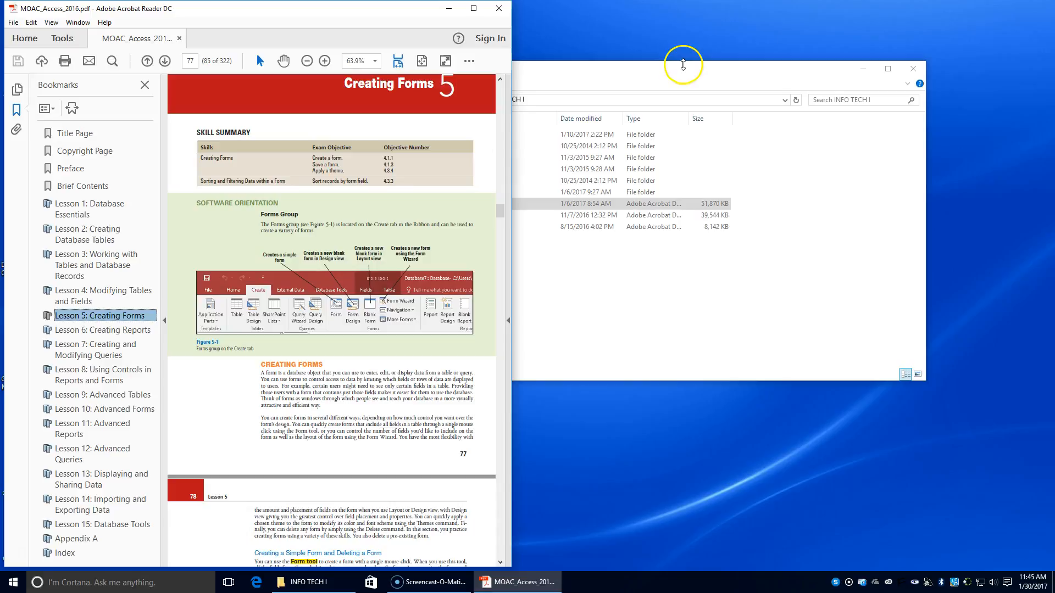
- Close the INFO TECH I folder window and hide the bookmarks beside the textbook page
{"action": "left_click", "coordinate": [908, 88]}
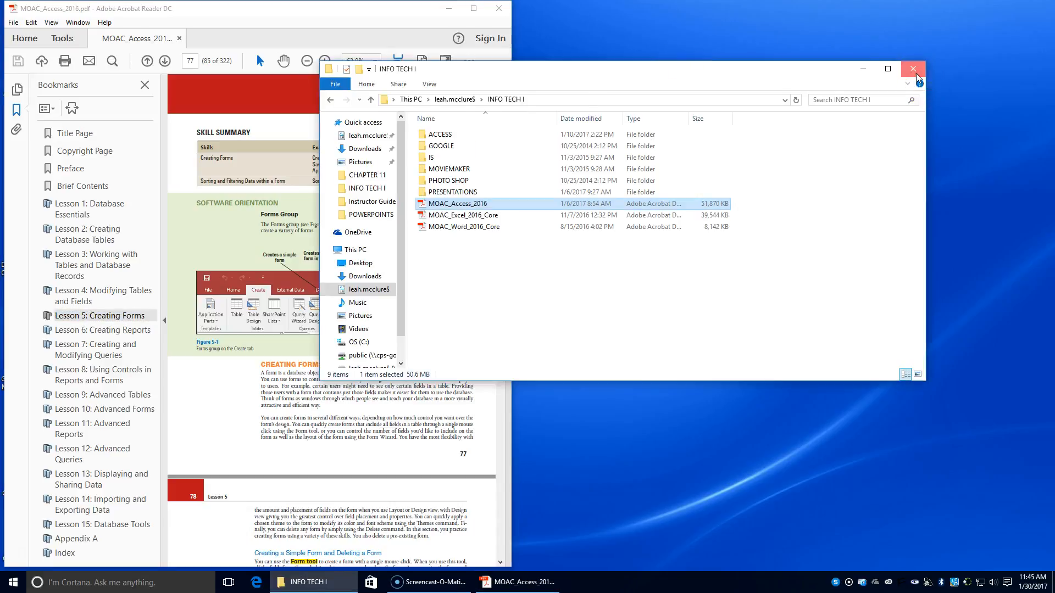
{"action": "left_click", "coordinate": [913, 69]}
{"action": "left_click", "coordinate": [140, 314]}
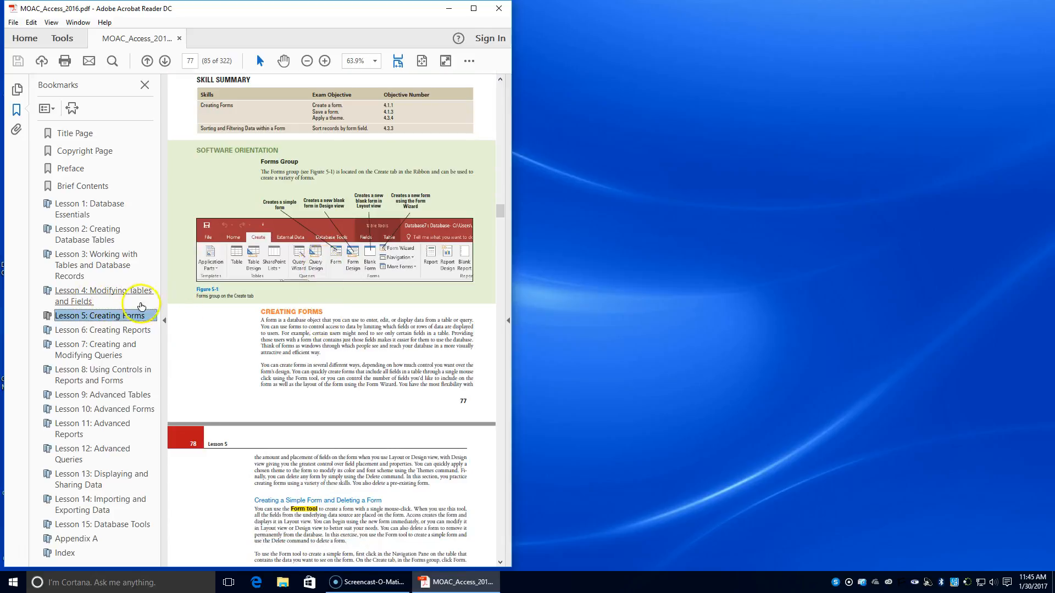
{"action": "left_click", "coordinate": [163, 302]}
- Read the Lesson 5 introduction through to the step-by-step exercise Create a Simple Form and Delete a Form
{"action": "scroll", "coordinate": [244, 270], "scroll_direction": "down", "scroll_amount": 2}
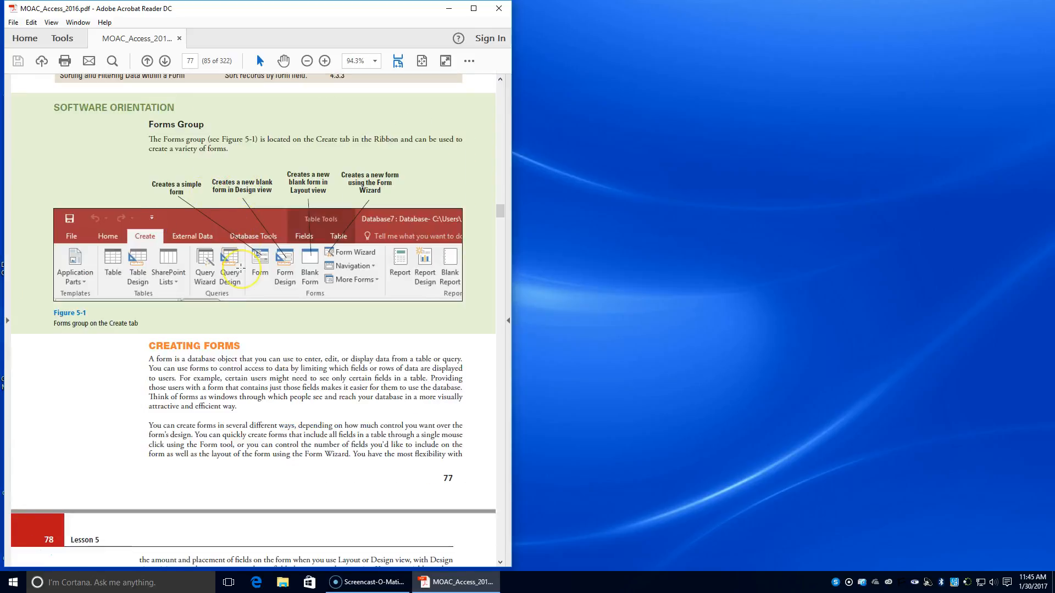
{"action": "scroll", "coordinate": [240, 268], "scroll_direction": "down", "scroll_amount": 1}
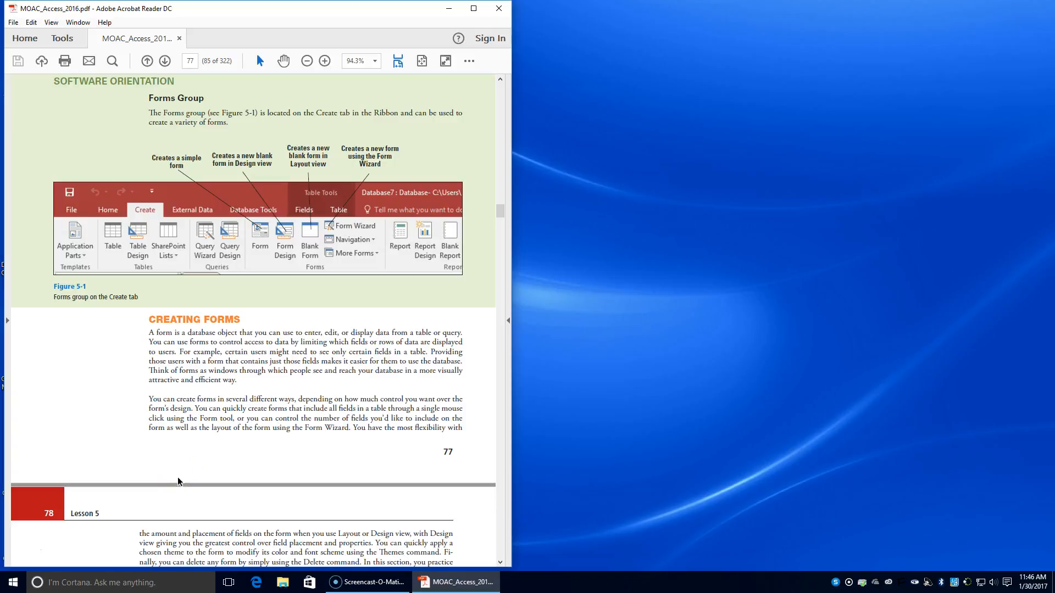
{"action": "scroll", "coordinate": [178, 482], "scroll_direction": "down", "scroll_amount": 1}
{"action": "scroll", "coordinate": [178, 482], "scroll_direction": "down", "scroll_amount": 7}
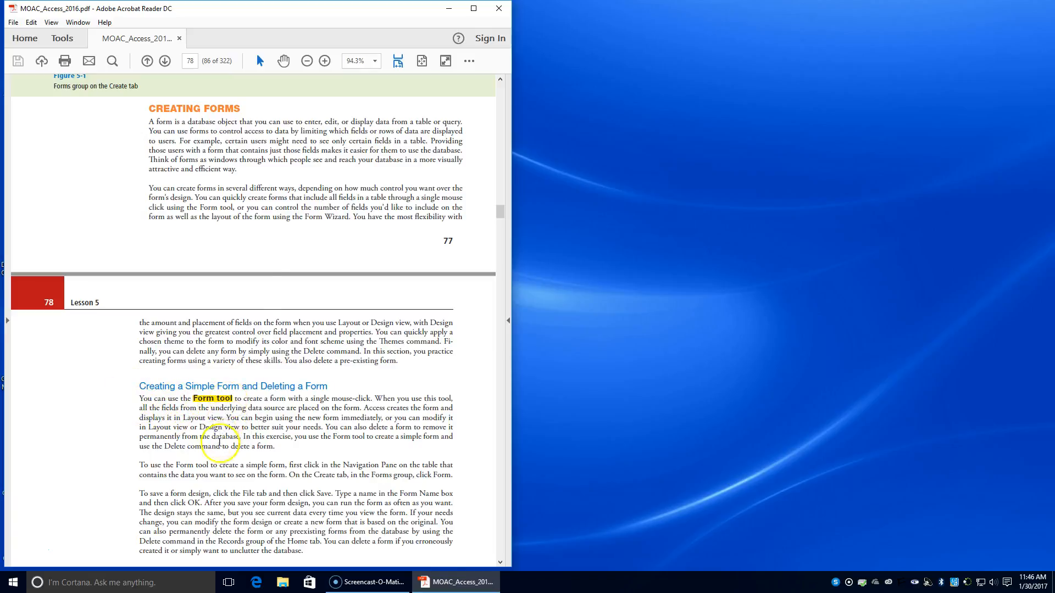
{"action": "scroll", "coordinate": [218, 443], "scroll_direction": "down", "scroll_amount": 3}
{"action": "scroll", "coordinate": [219, 444], "scroll_direction": "down", "scroll_amount": 1}
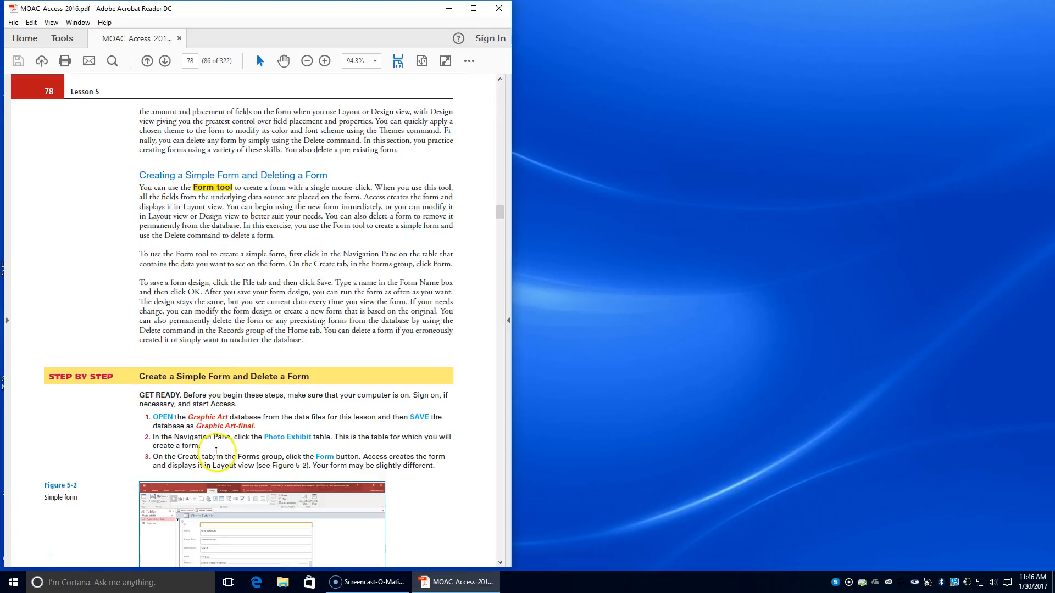
{"action": "scroll", "coordinate": [216, 446], "scroll_direction": "down", "scroll_amount": 1}
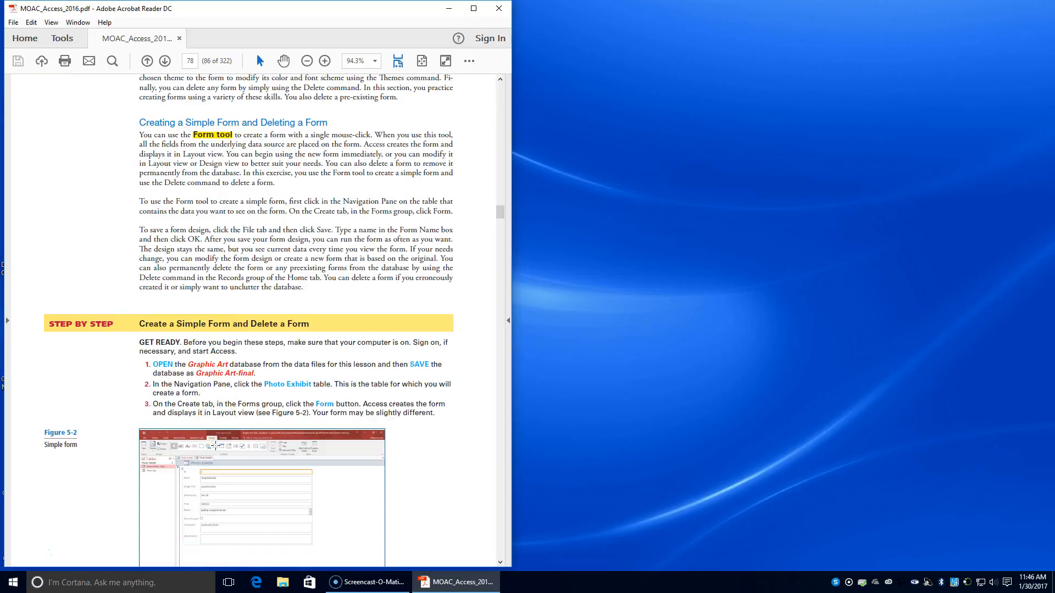
- Switch to File Explorer and open the Lesson05 Student Data Files folder under INFO TECH I, ACCESS, DATA FILES
{"action": "left_click", "coordinate": [283, 583]}
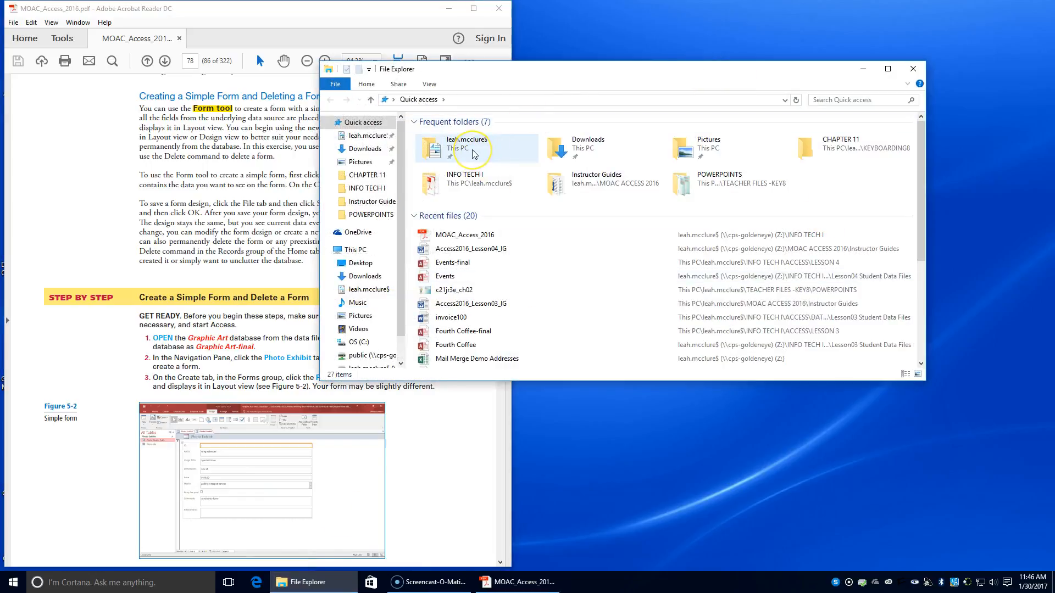
{"action": "double_click", "coordinate": [472, 152]}
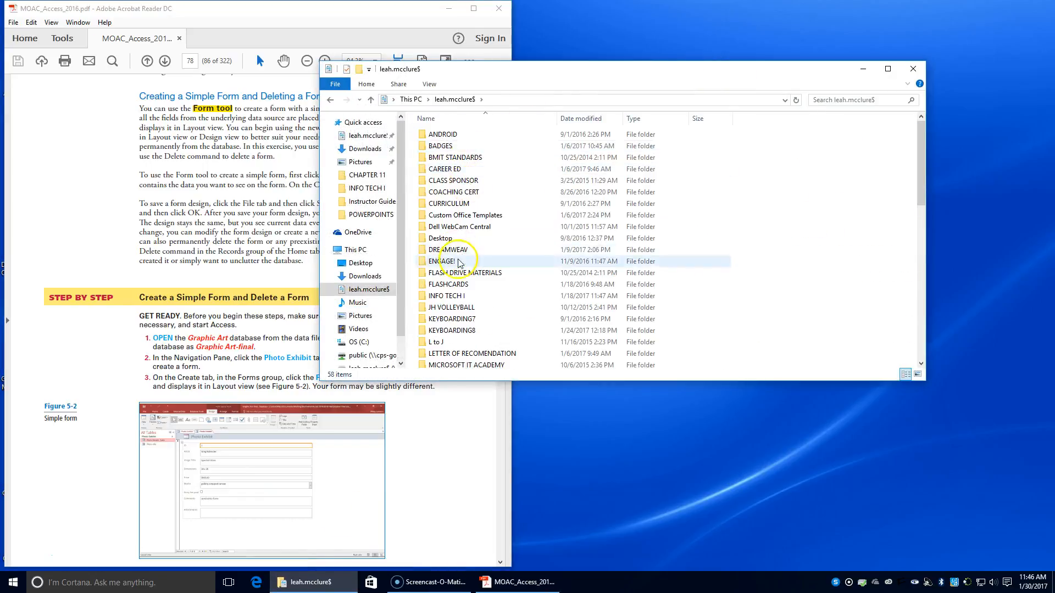
{"action": "double_click", "coordinate": [459, 296]}
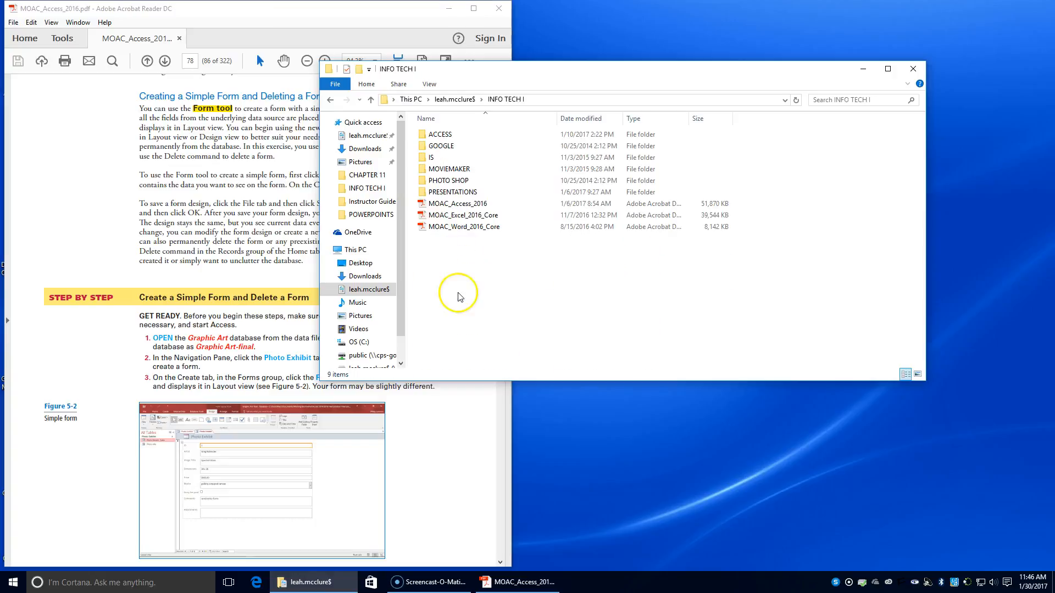
{"action": "double_click", "coordinate": [470, 137]}
{"action": "double_click", "coordinate": [471, 138]}
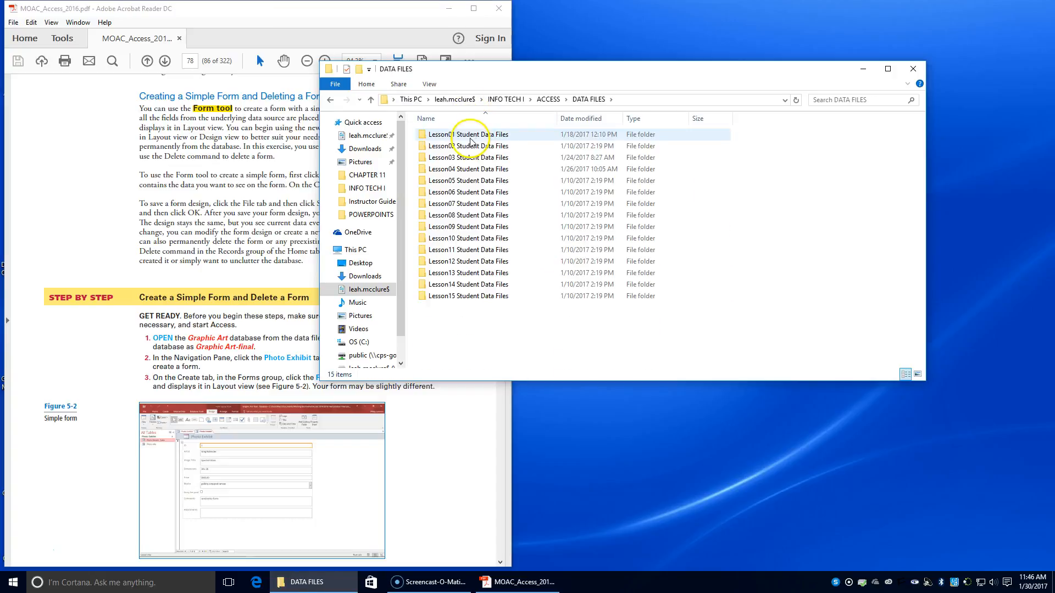
{"action": "left_click", "coordinate": [466, 181]}
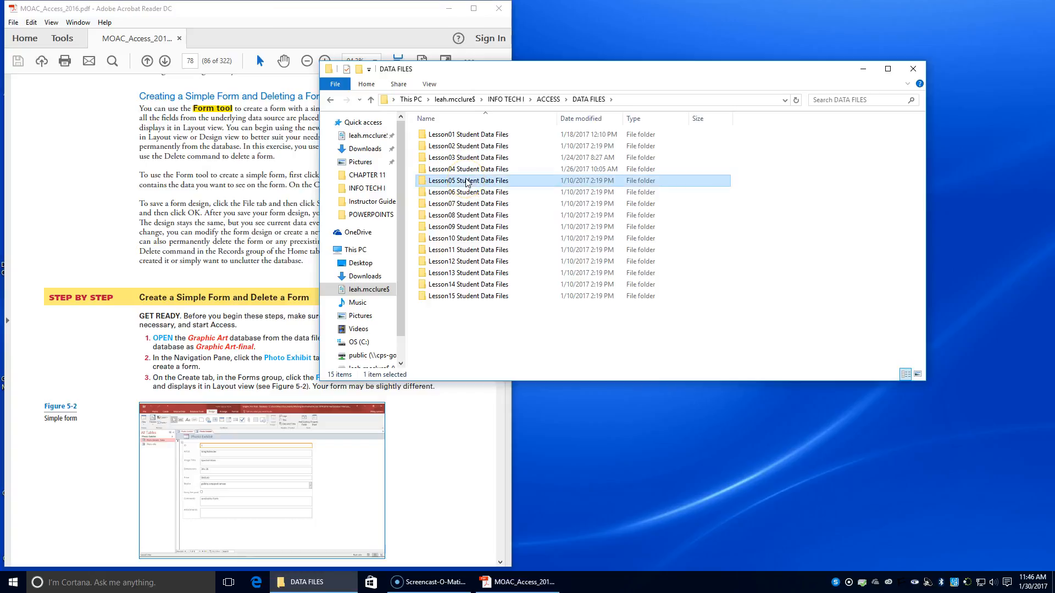
{"action": "double_click", "coordinate": [467, 182]}
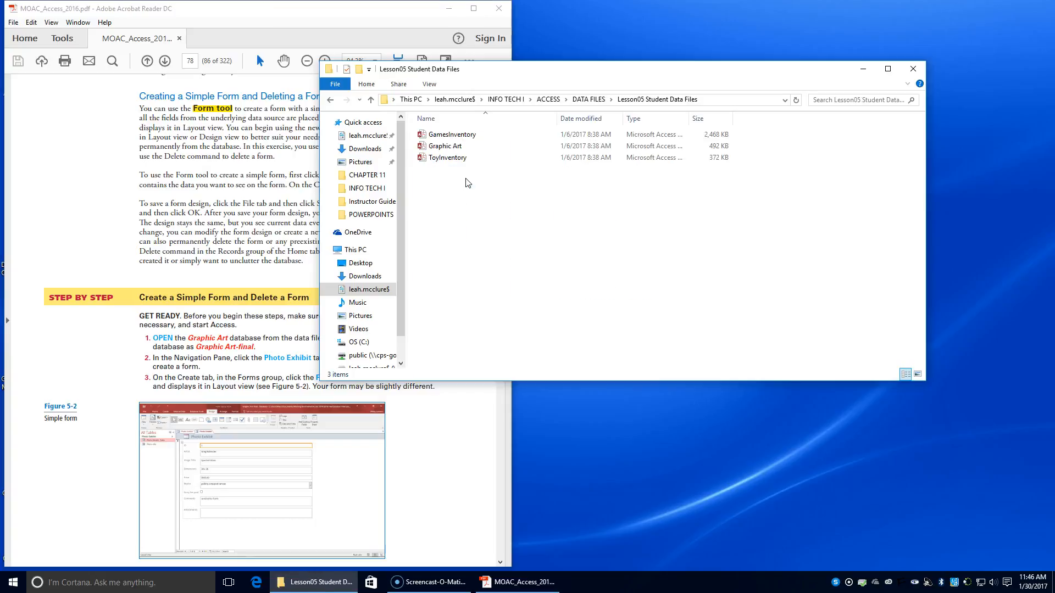
- Open the Graphic Art database in Access and close the folder window
{"action": "left_click", "coordinate": [458, 146]}
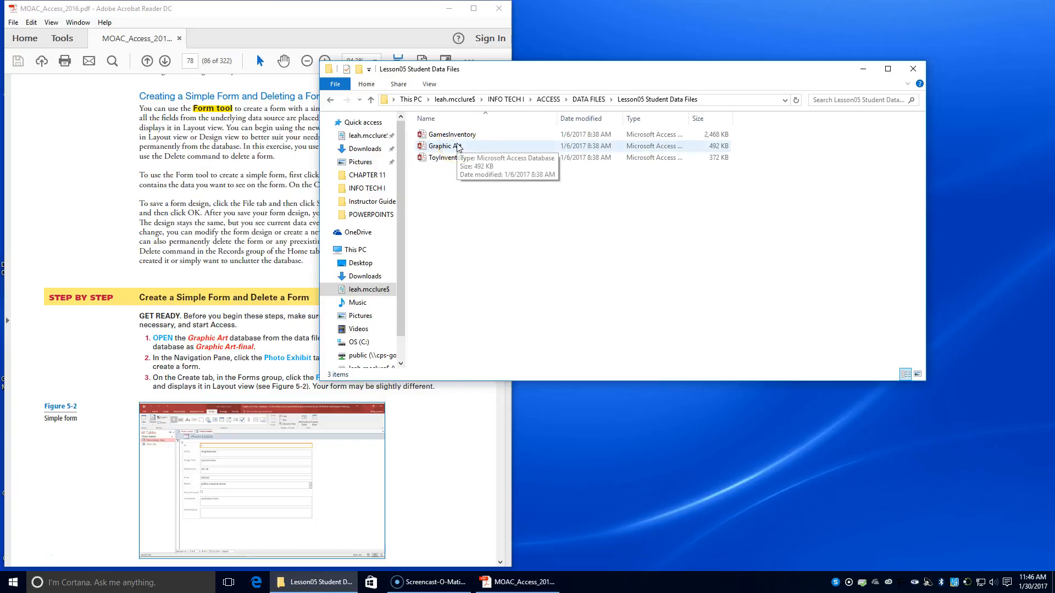
{"action": "left_click", "coordinate": [458, 146]}
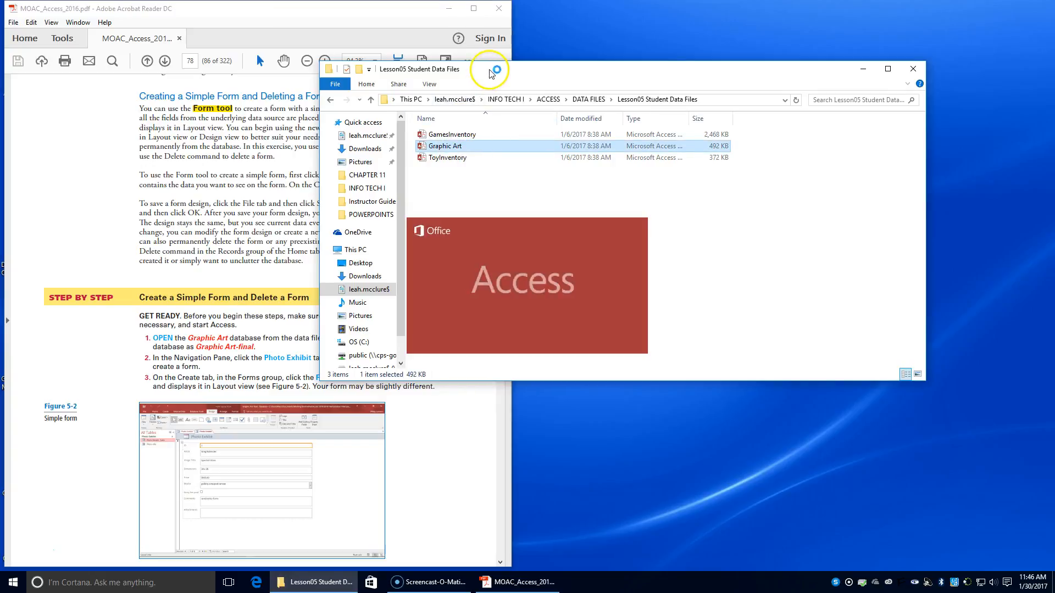
{"action": "left_click", "coordinate": [913, 69]}
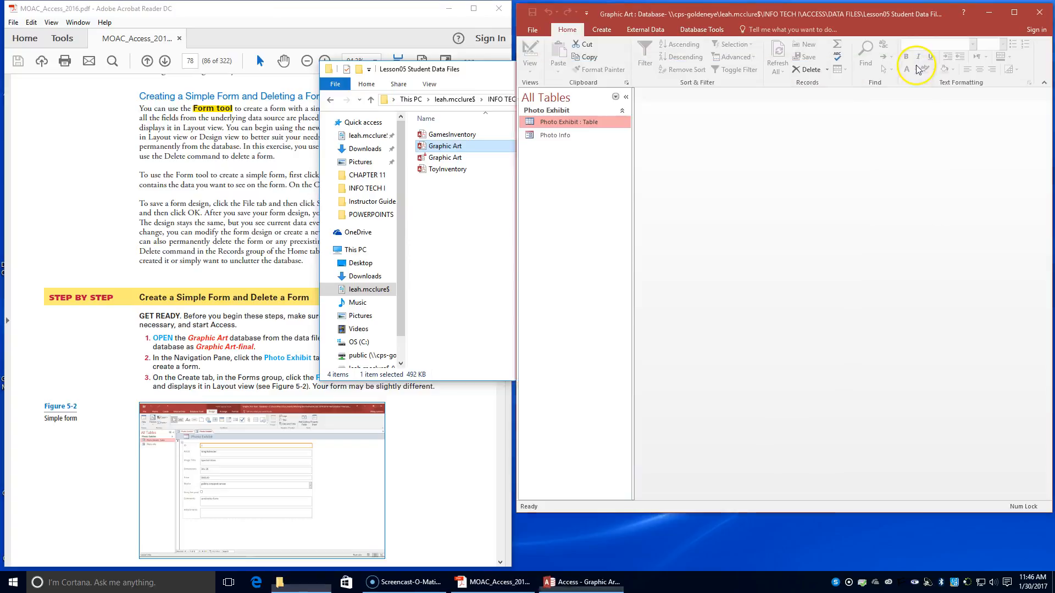
- Save a copy of the database as Graphic Art-final in the LESSON 5 folder under INFO TECH I, ACCESS, in the default Access Database format
{"action": "left_click", "coordinate": [526, 28]}
{"action": "left_click", "coordinate": [550, 138]}
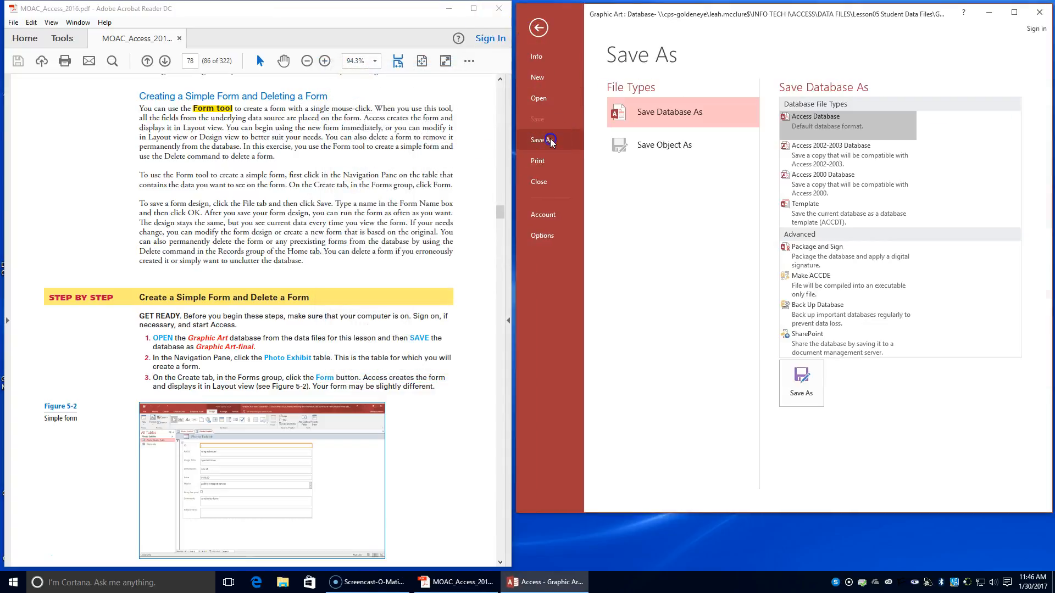
{"action": "left_click", "coordinate": [801, 383]}
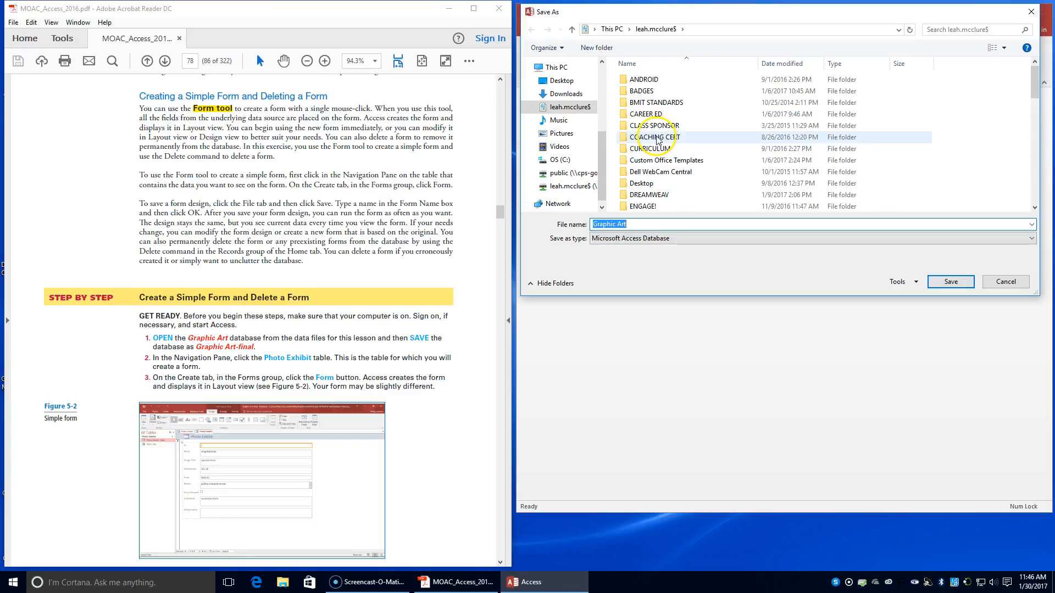
{"action": "scroll", "coordinate": [658, 140], "scroll_direction": "down", "scroll_amount": 2}
{"action": "left_click", "coordinate": [650, 183]}
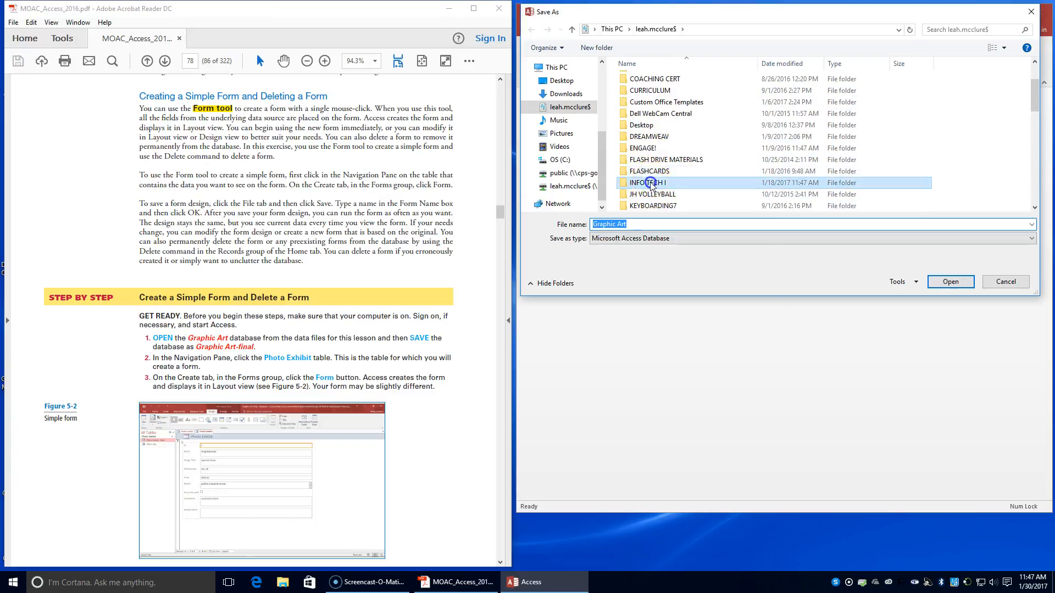
{"action": "double_click", "coordinate": [650, 183]}
{"action": "double_click", "coordinate": [661, 79]}
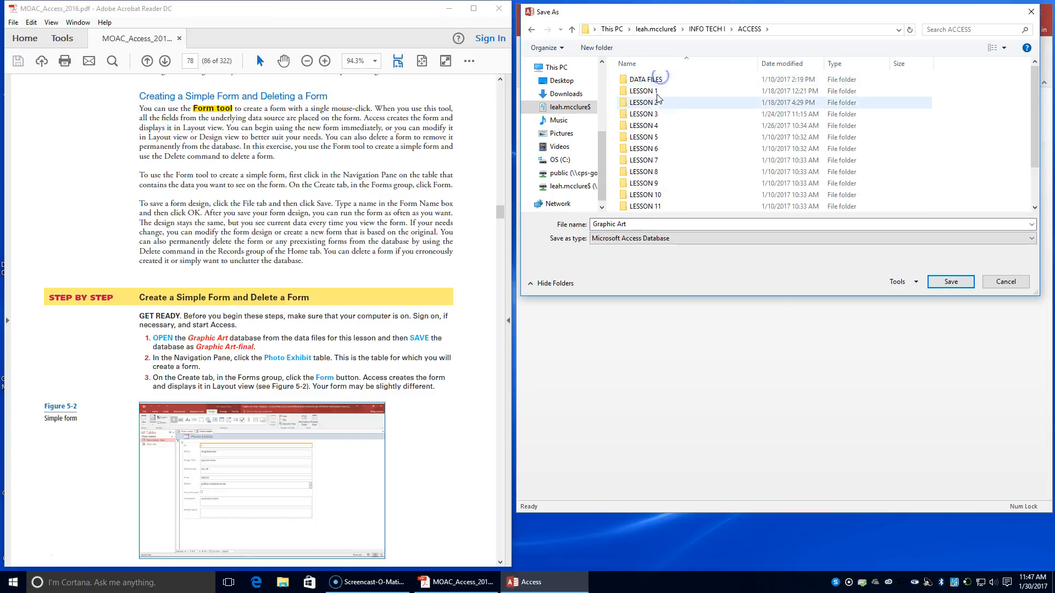
{"action": "double_click", "coordinate": [649, 138]}
{"action": "left_click", "coordinate": [637, 226]}
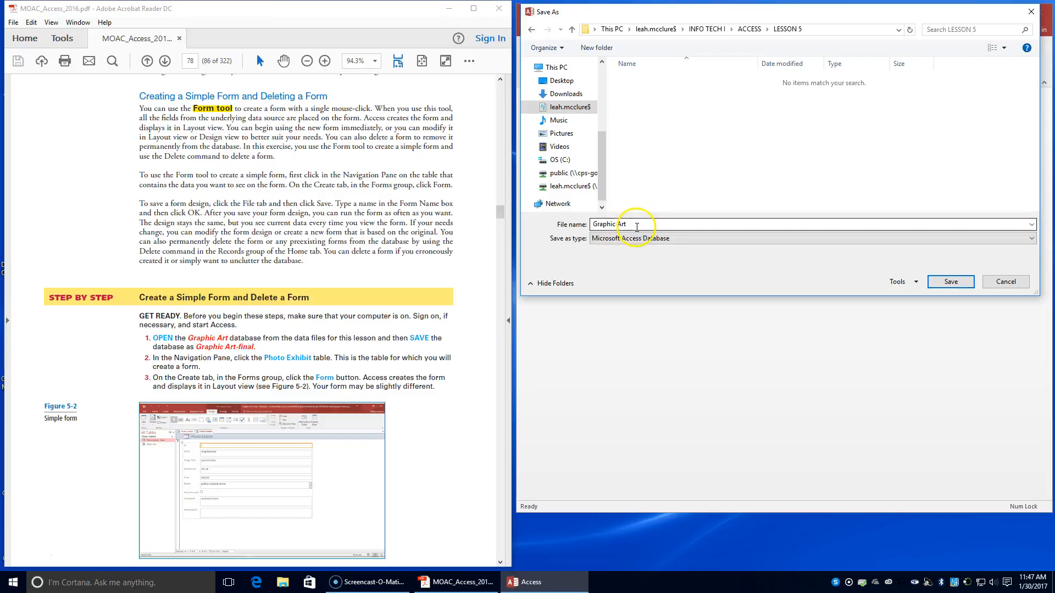
{"action": "left_click", "coordinate": [637, 227]}
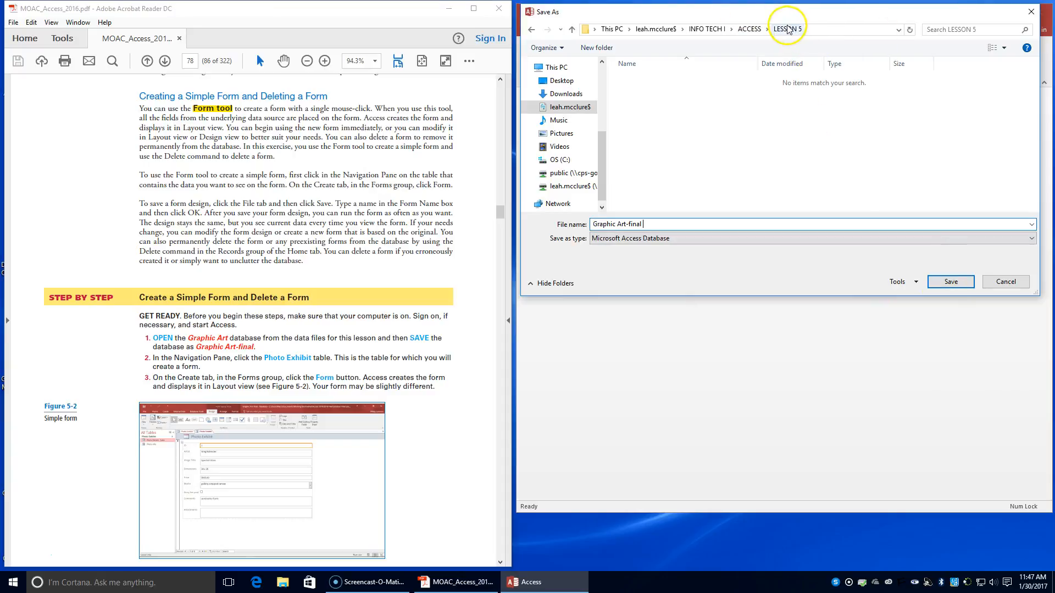
{"action": "left_click", "coordinate": [951, 282]}
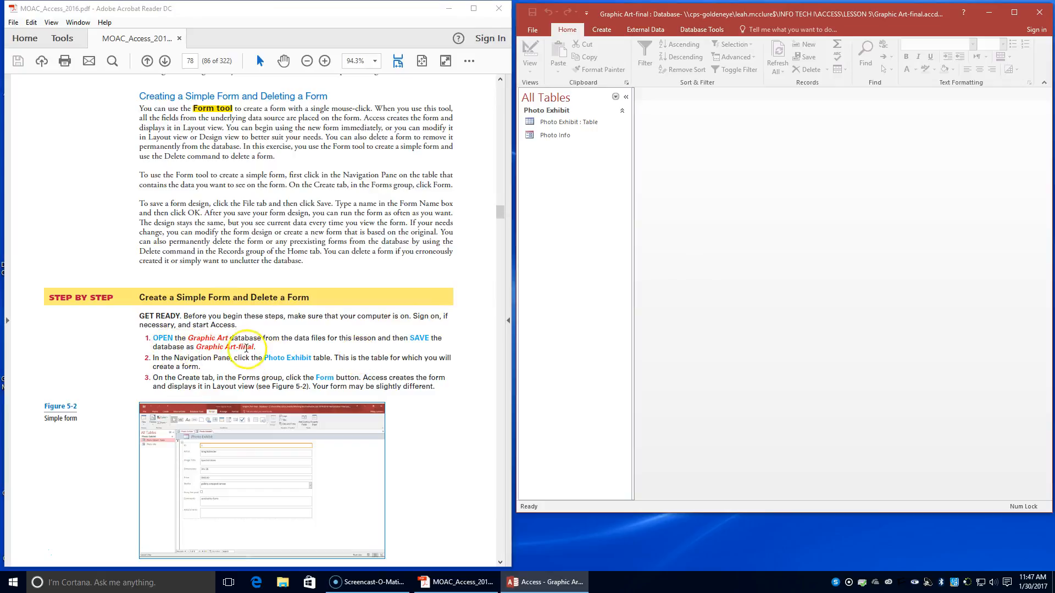
- Open the Photo Exhibit table and create a simple form from it with the Form tool
{"action": "double_click", "coordinate": [558, 124]}
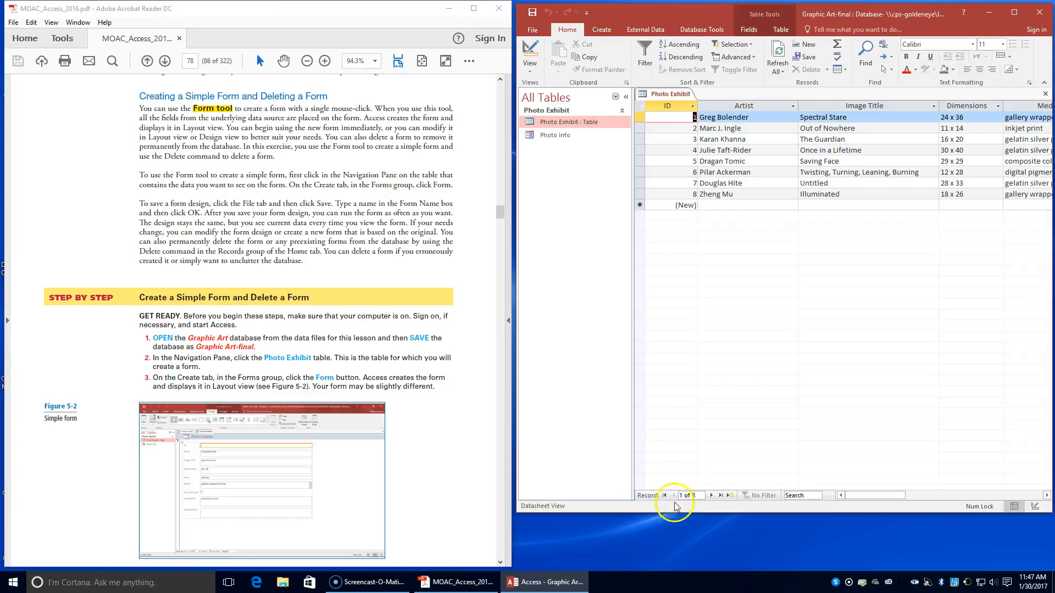
{"action": "left_click_drag", "start_coordinate": [675, 513], "coordinate": [669, 558]}
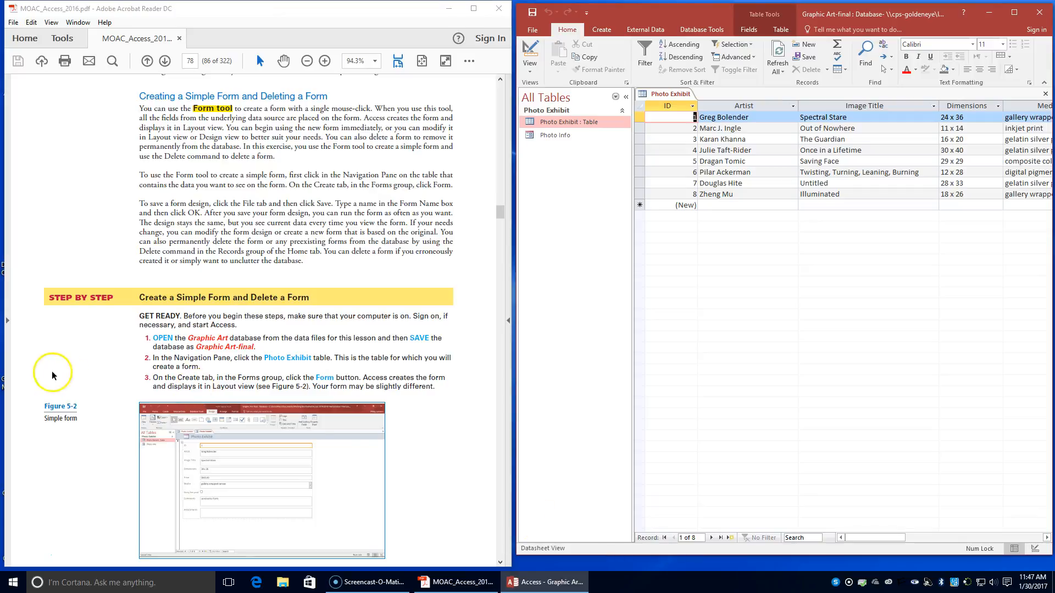
{"action": "left_click", "coordinate": [604, 30]}
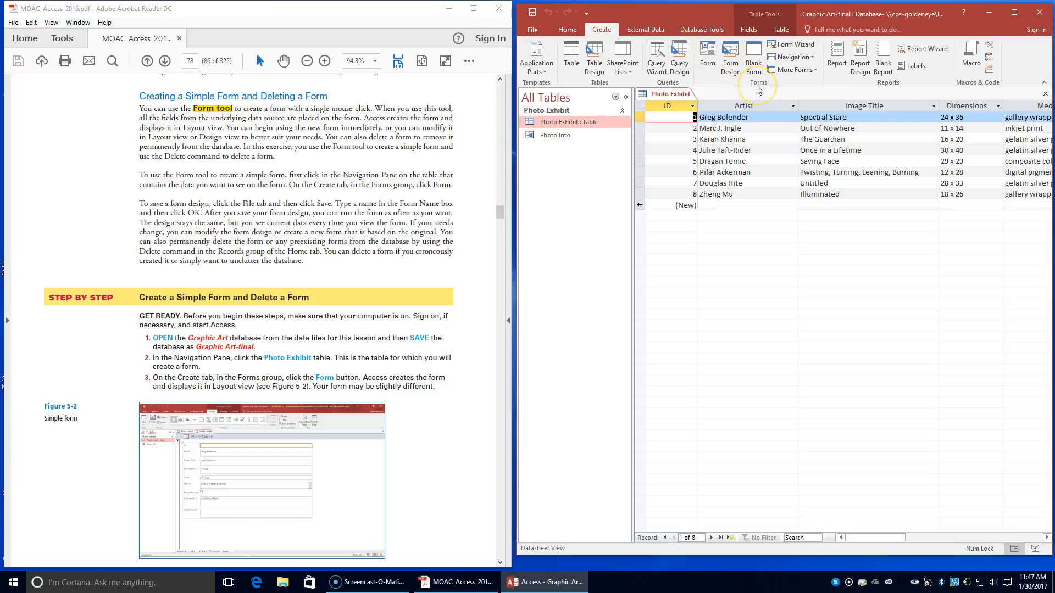
{"action": "left_click", "coordinate": [708, 53]}
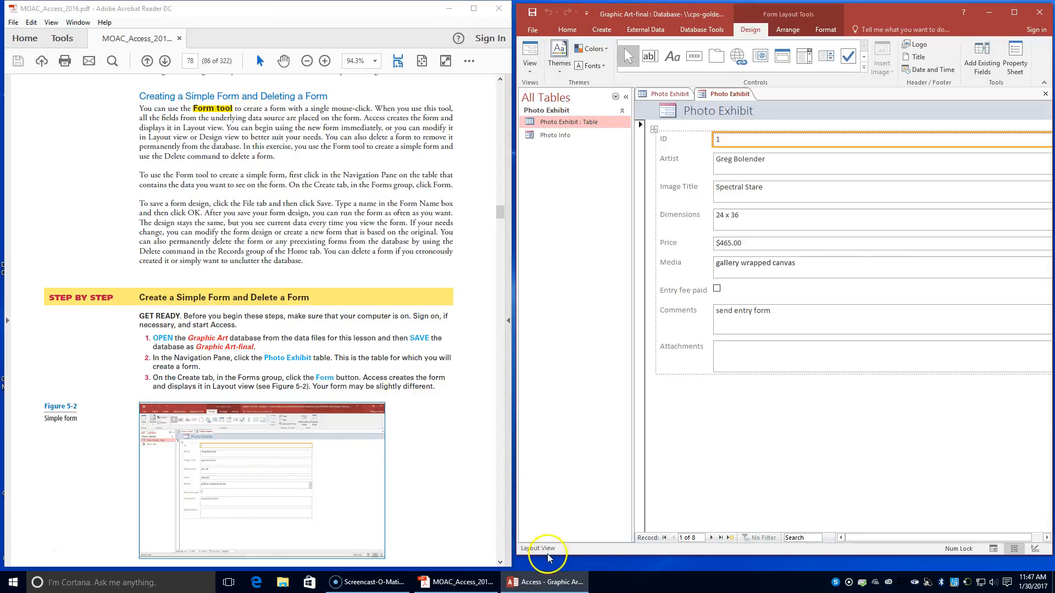
- Narrow the textbook window and enlarge the database window beside it so the full width of the Photo Exhibit form fits
{"action": "left_click_drag", "start_coordinate": [548, 555], "coordinate": [549, 567]}
{"action": "left_click_drag", "start_coordinate": [512, 500], "coordinate": [401, 460]}
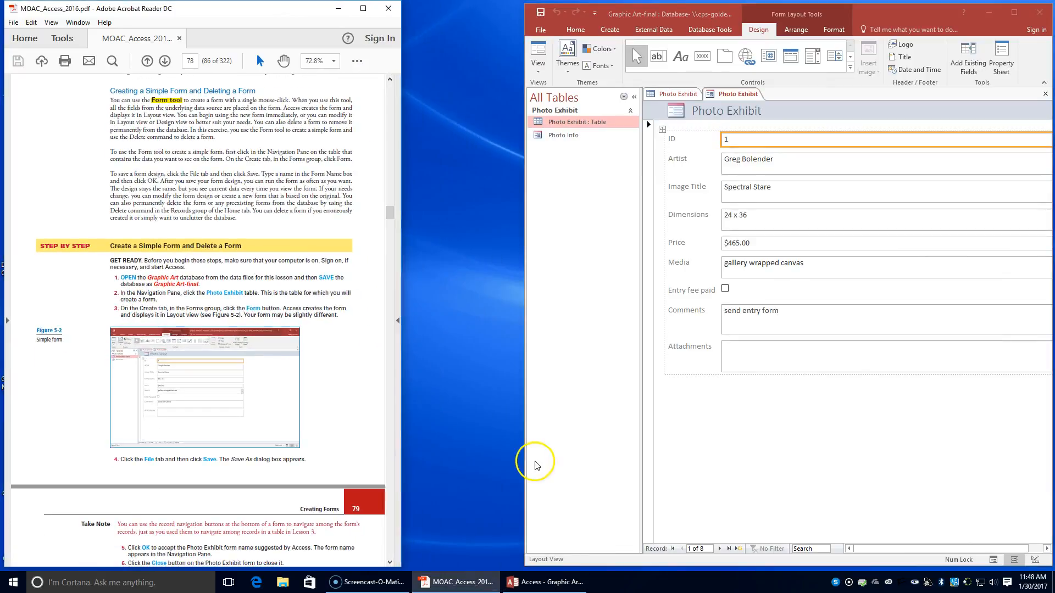
{"action": "left_click_drag", "start_coordinate": [523, 459], "coordinate": [405, 455]}
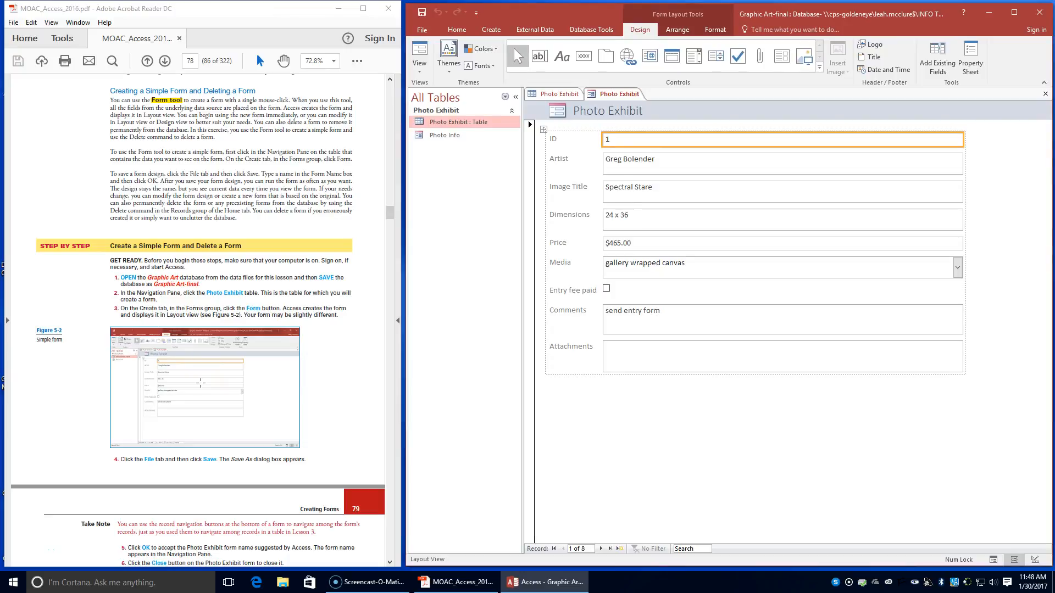
{"action": "scroll", "coordinate": [176, 434], "scroll_direction": "down", "scroll_amount": 1}
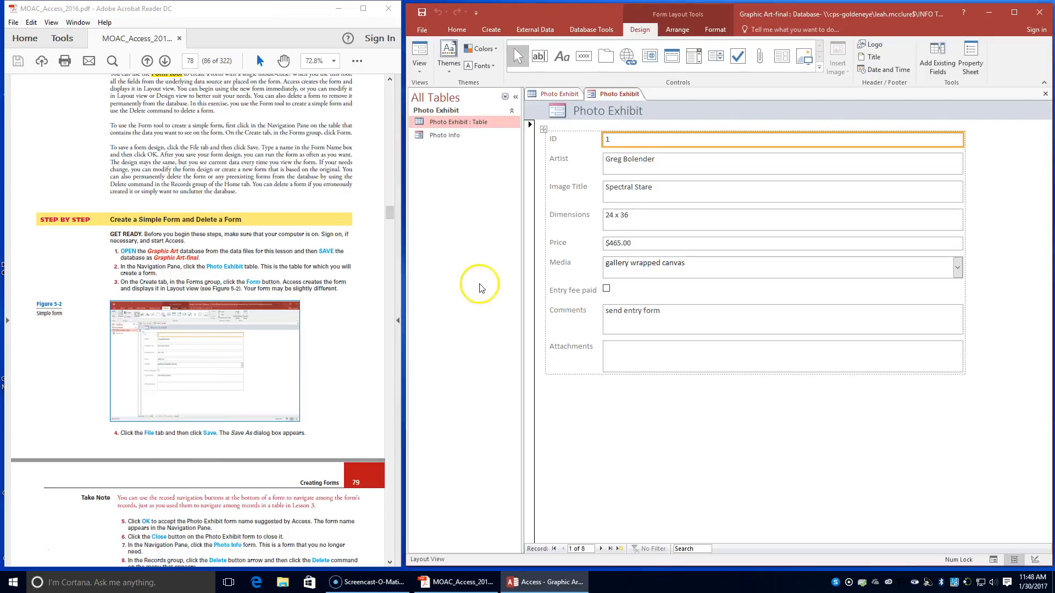
- Save the new form under the name Photo Exhibit and close it
{"action": "left_click", "coordinate": [422, 29]}
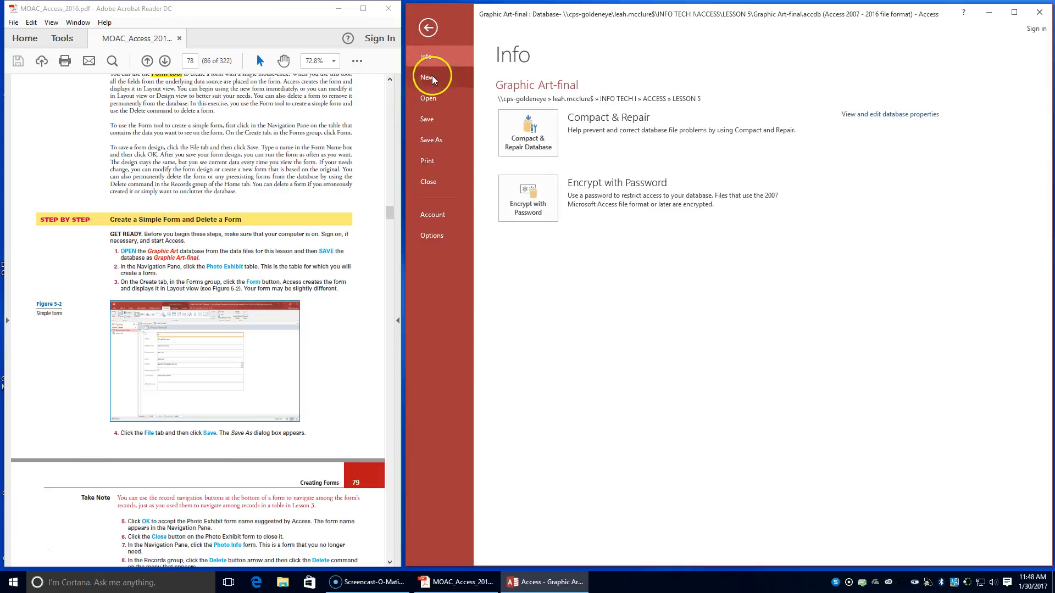
{"action": "left_click", "coordinate": [429, 121]}
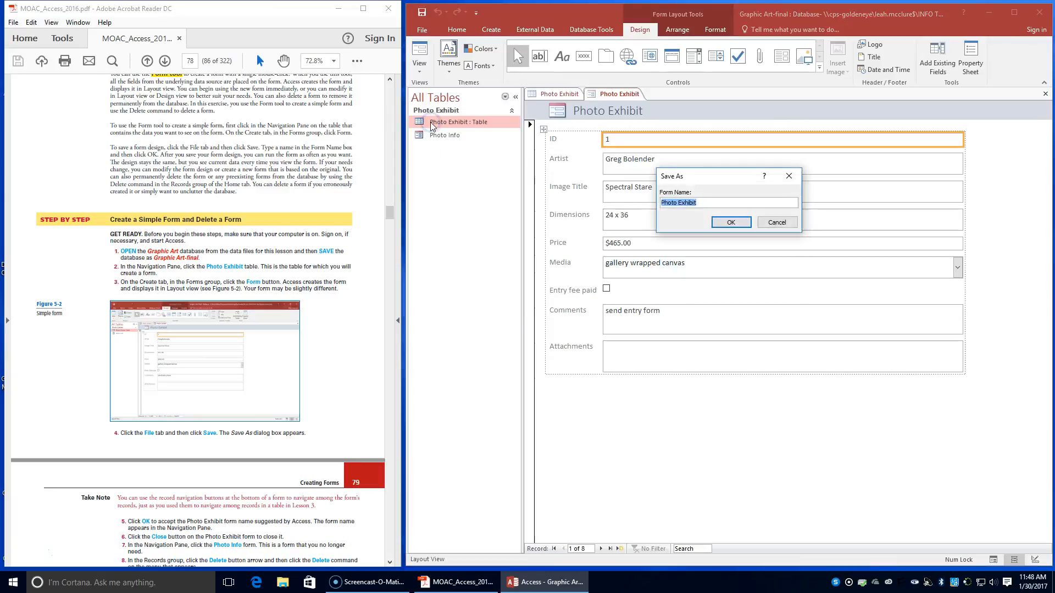
{"action": "scroll", "coordinate": [270, 317], "scroll_direction": "up", "scroll_amount": 2}
{"action": "scroll", "coordinate": [270, 318], "scroll_direction": "down", "scroll_amount": 2}
{"action": "scroll", "coordinate": [270, 317], "scroll_direction": "down", "scroll_amount": 3}
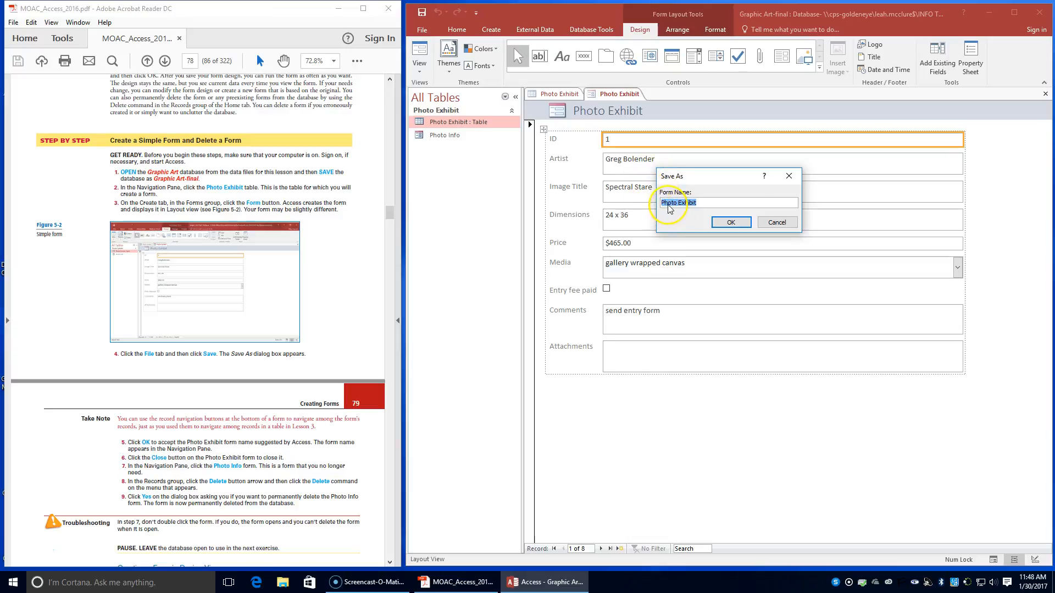
{"action": "left_click", "coordinate": [732, 222]}
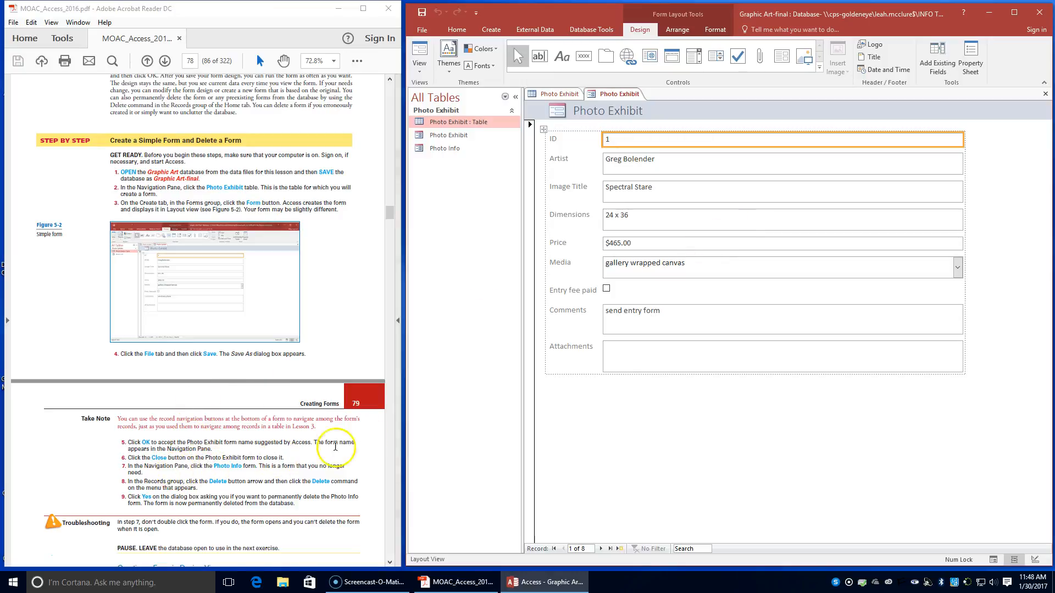
{"action": "right_click", "coordinate": [617, 94]}
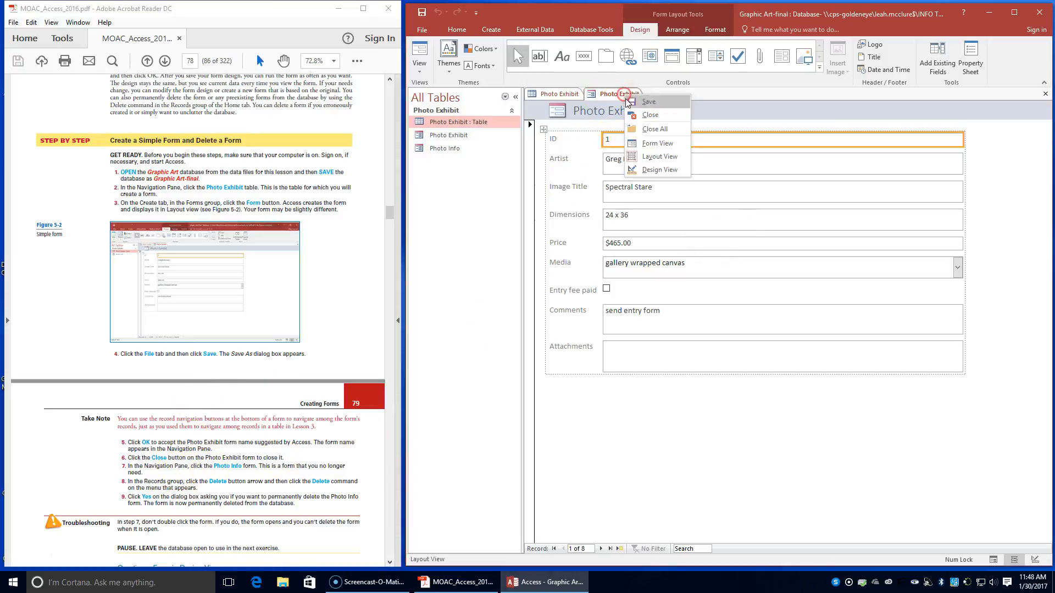
{"action": "left_click", "coordinate": [649, 114]}
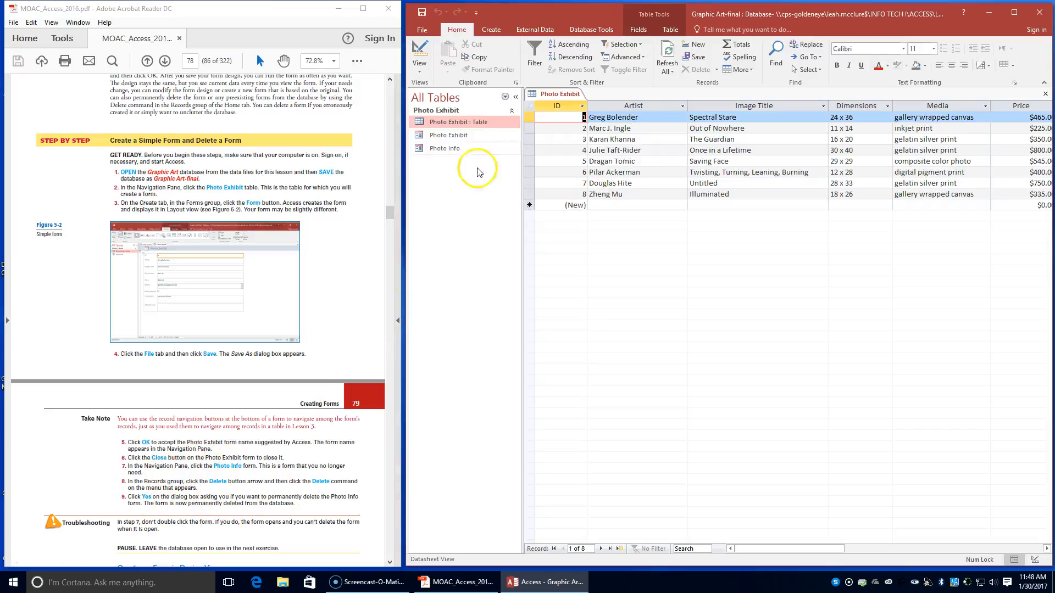
- Try to delete the Photo Info form while it is open, and close the form
{"action": "left_click", "coordinate": [545, 97]}
{"action": "double_click", "coordinate": [443, 150]}
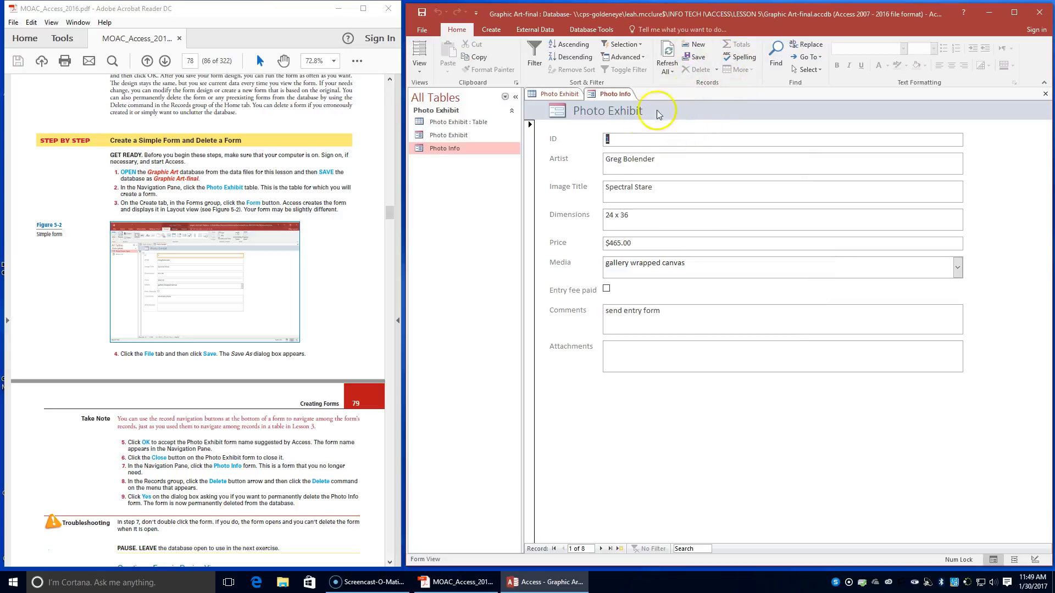
{"action": "left_click", "coordinate": [610, 95]}
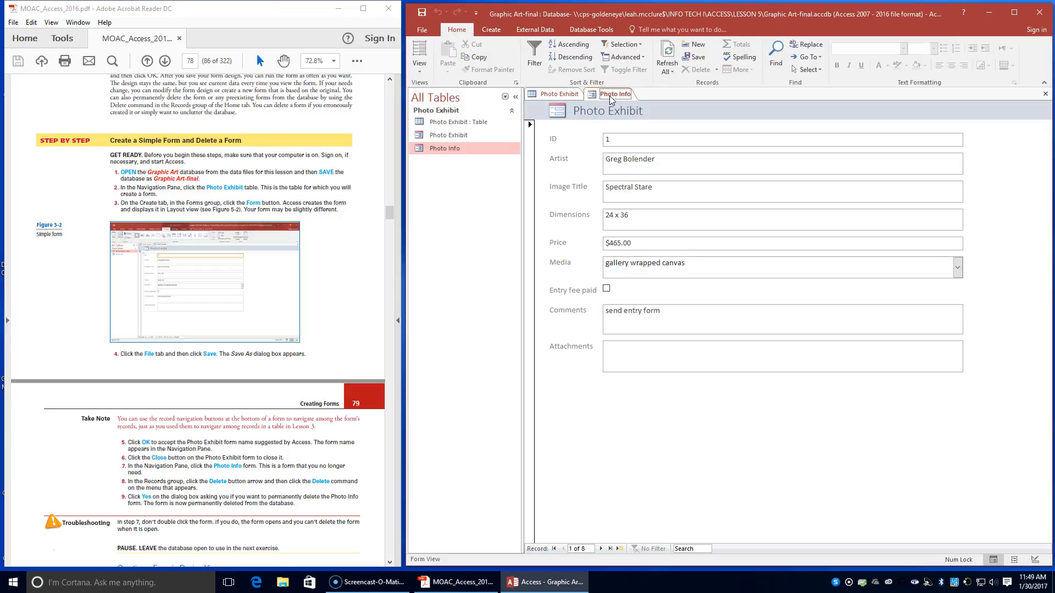
{"action": "left_click", "coordinate": [704, 69]}
{"action": "left_click", "coordinate": [716, 72]}
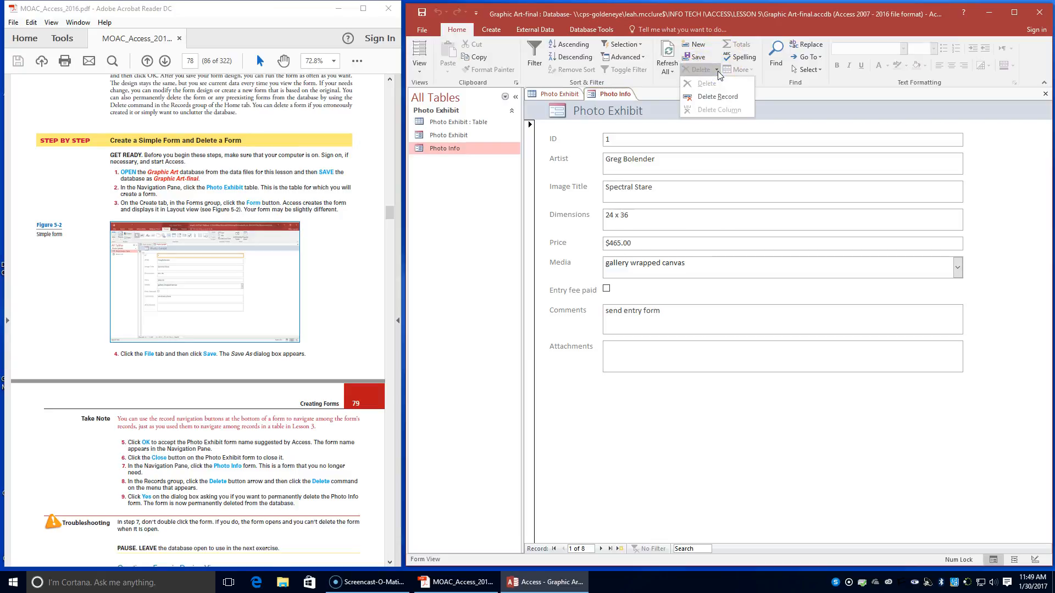
{"action": "left_click", "coordinate": [718, 73]}
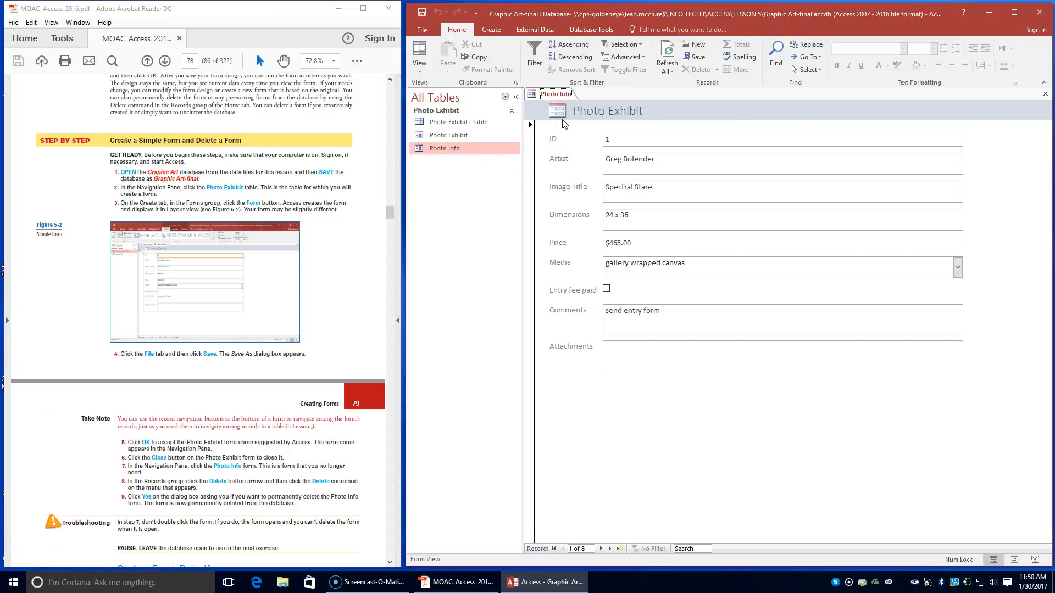
{"action": "right_click", "coordinate": [557, 95]}
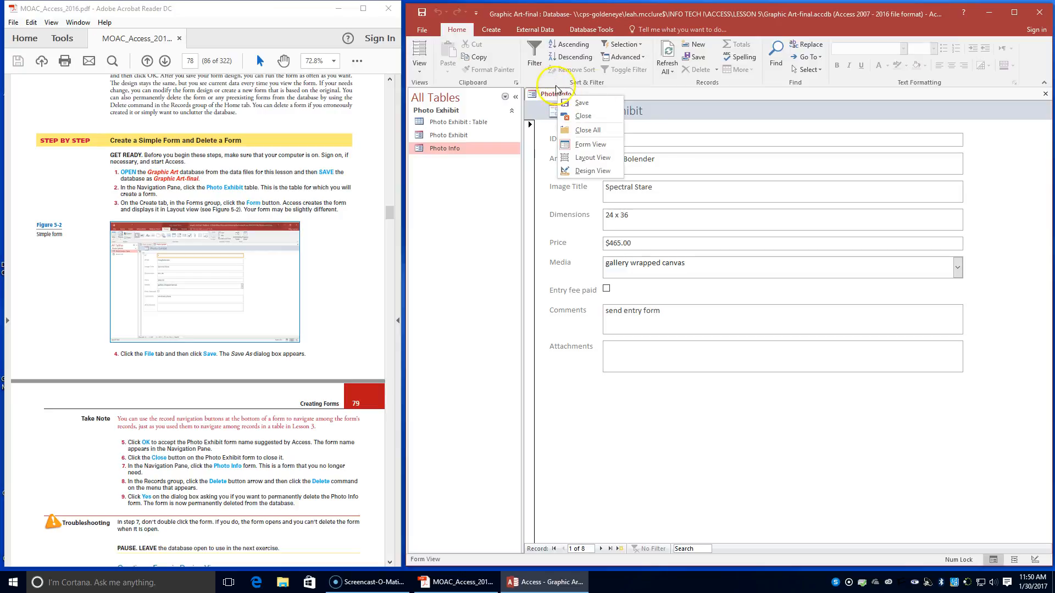
{"action": "left_click", "coordinate": [566, 117]}
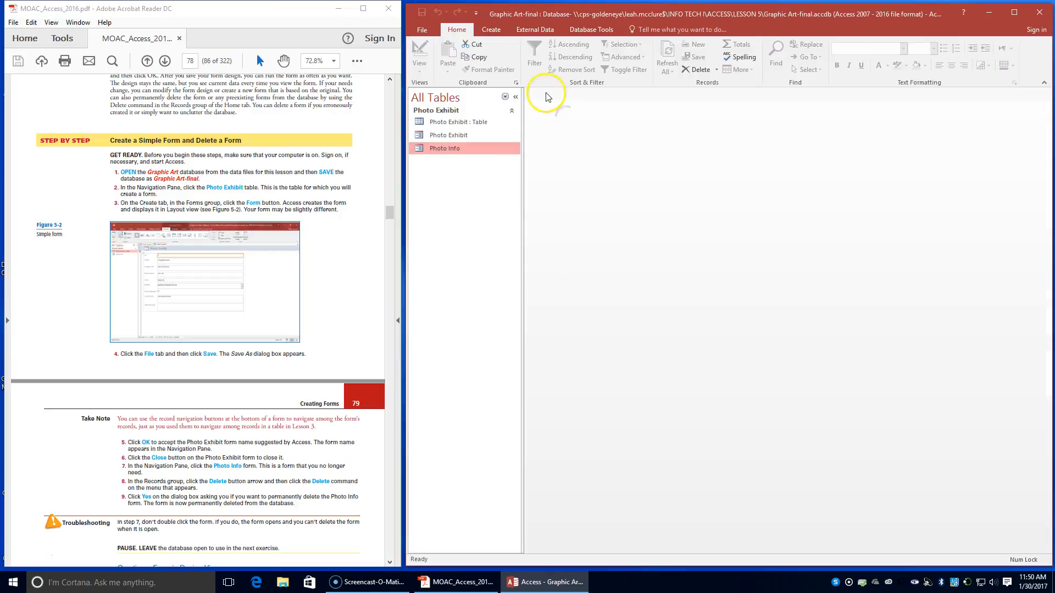
- Permanently delete the closed Photo Info form from the database
{"action": "right_click", "coordinate": [435, 147]}
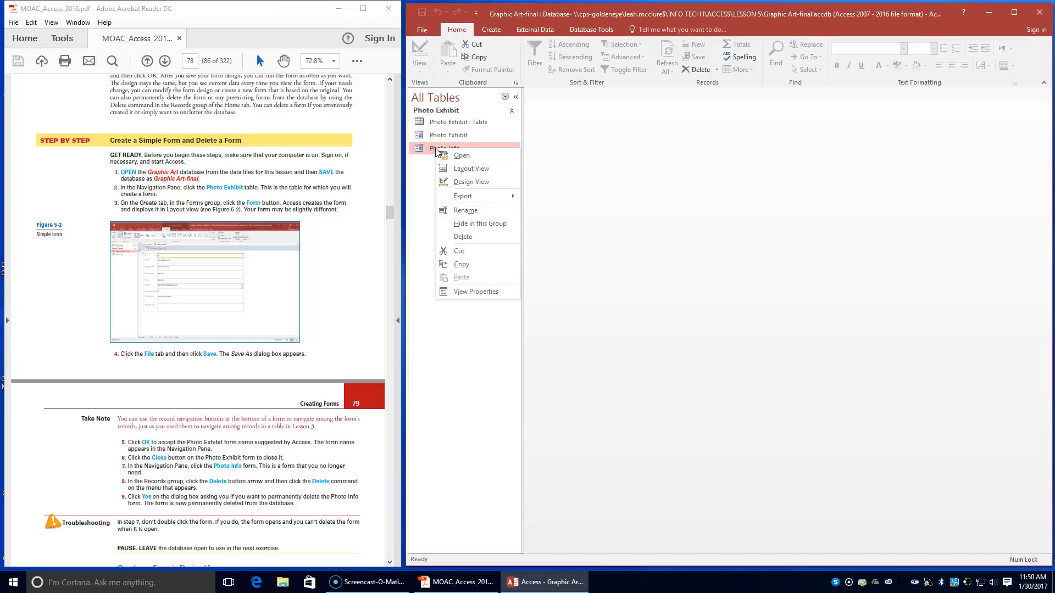
{"action": "left_click", "coordinate": [424, 148]}
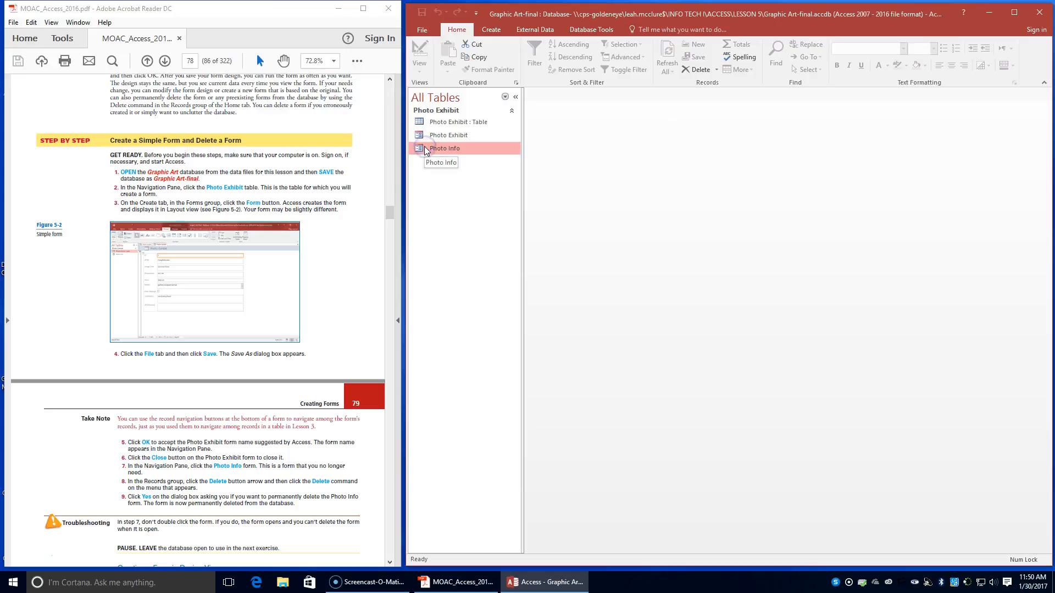
{"action": "left_click", "coordinate": [718, 70]}
{"action": "left_click", "coordinate": [707, 85]}
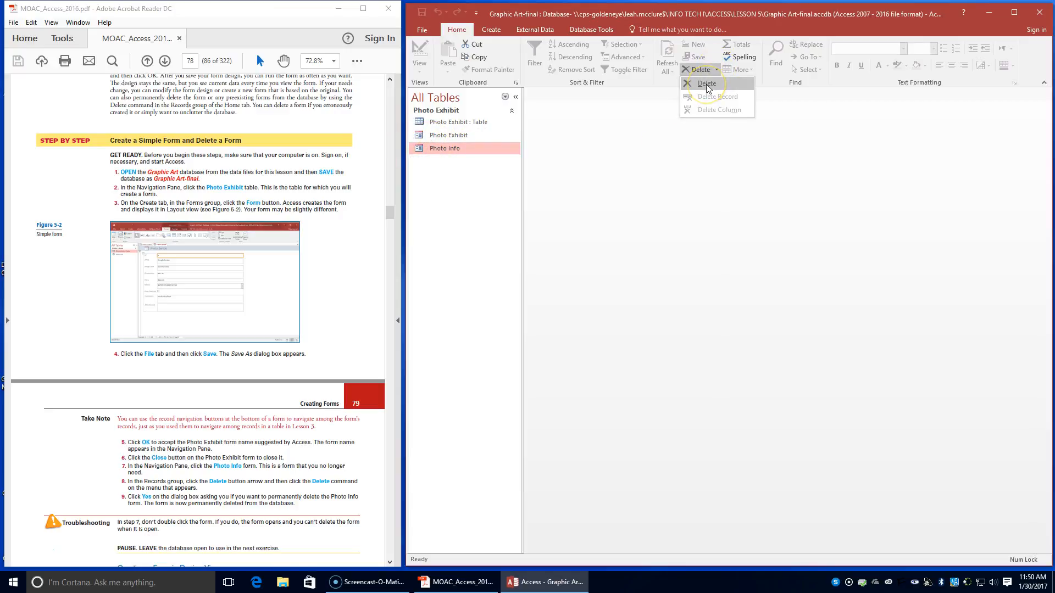
{"action": "right_click", "coordinate": [464, 150]}
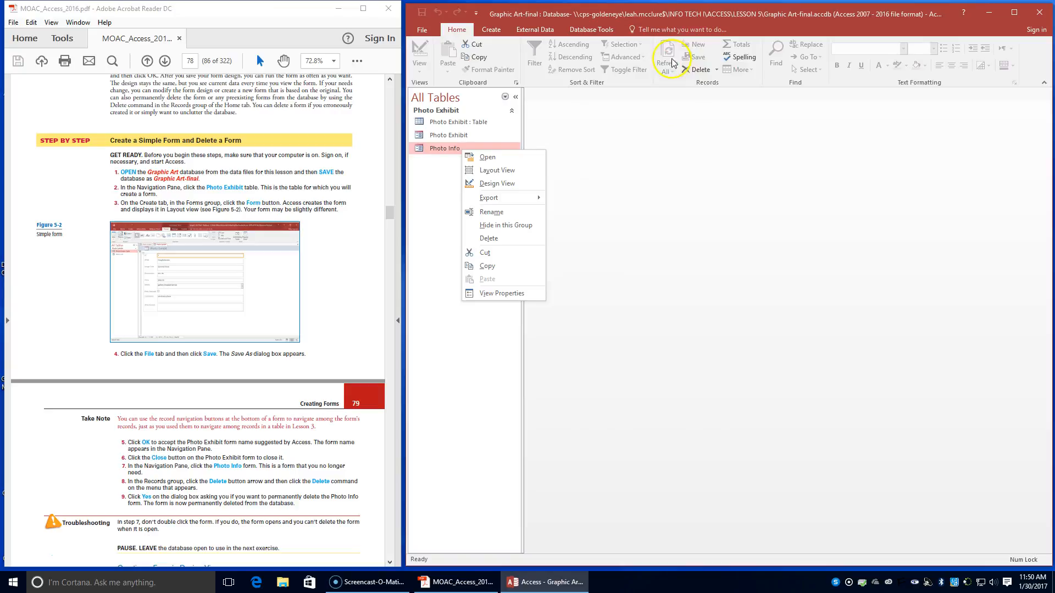
{"action": "left_click", "coordinate": [717, 70]}
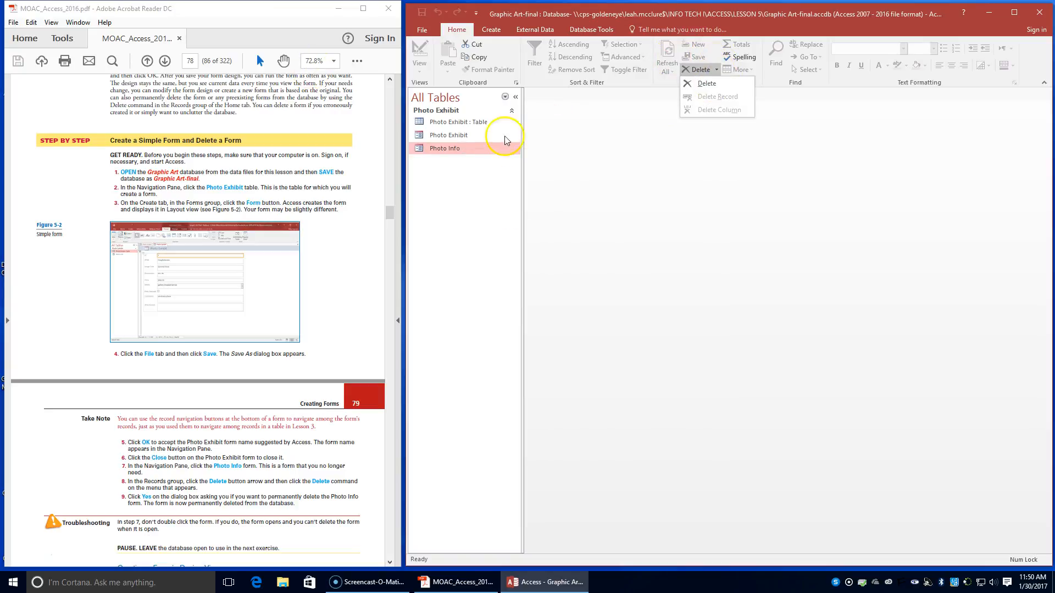
{"action": "left_click", "coordinate": [706, 84]}
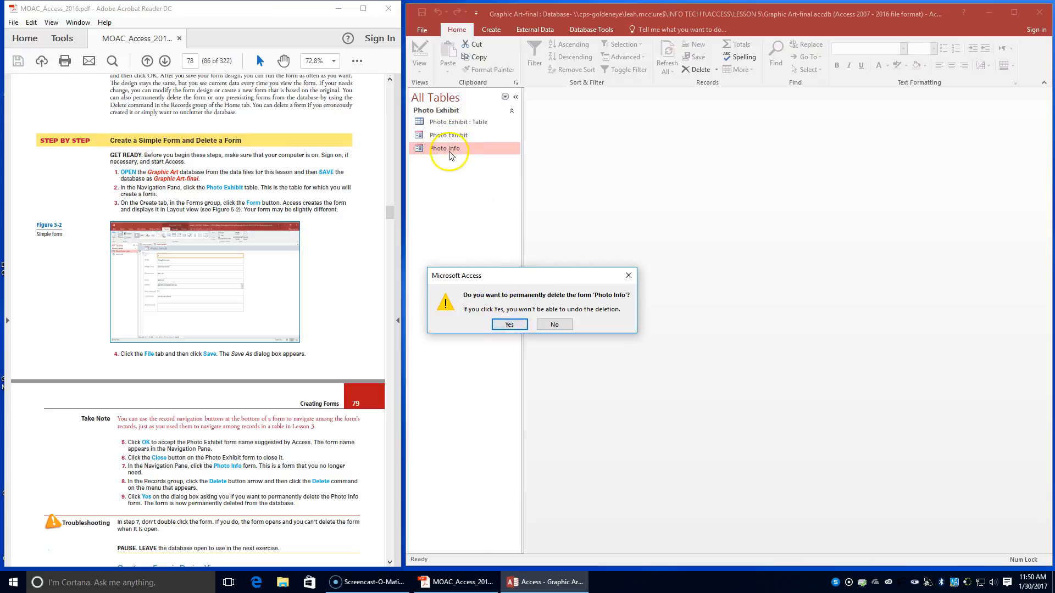
{"action": "left_click", "coordinate": [509, 325]}
- Follow the textbook to the next exercise and create a new blank form in Design view
{"action": "scroll", "coordinate": [270, 463], "scroll_direction": "down", "scroll_amount": 3}
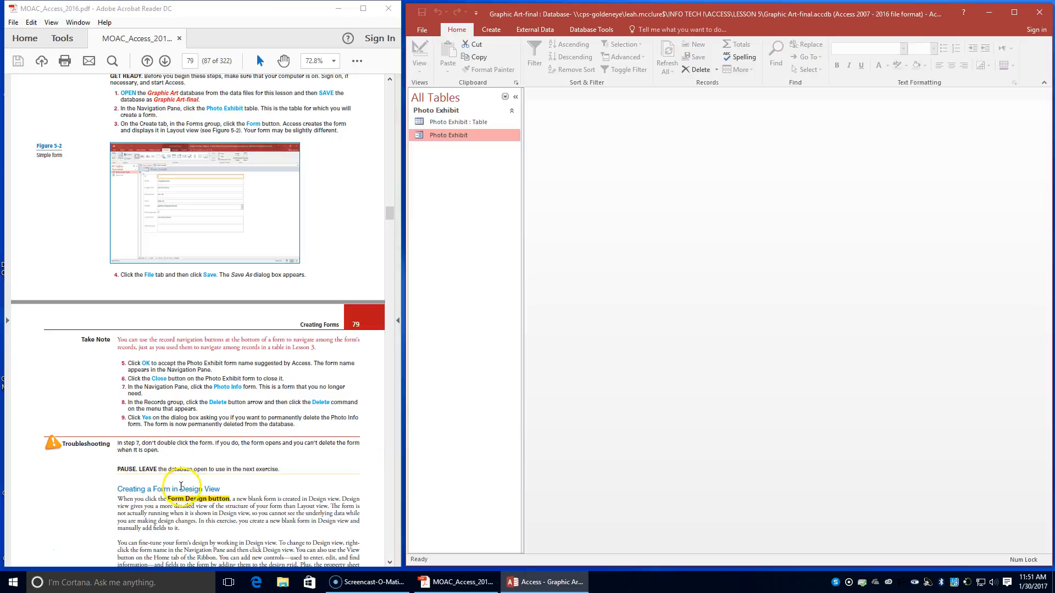
{"action": "scroll", "coordinate": [178, 472], "scroll_direction": "down", "scroll_amount": 3}
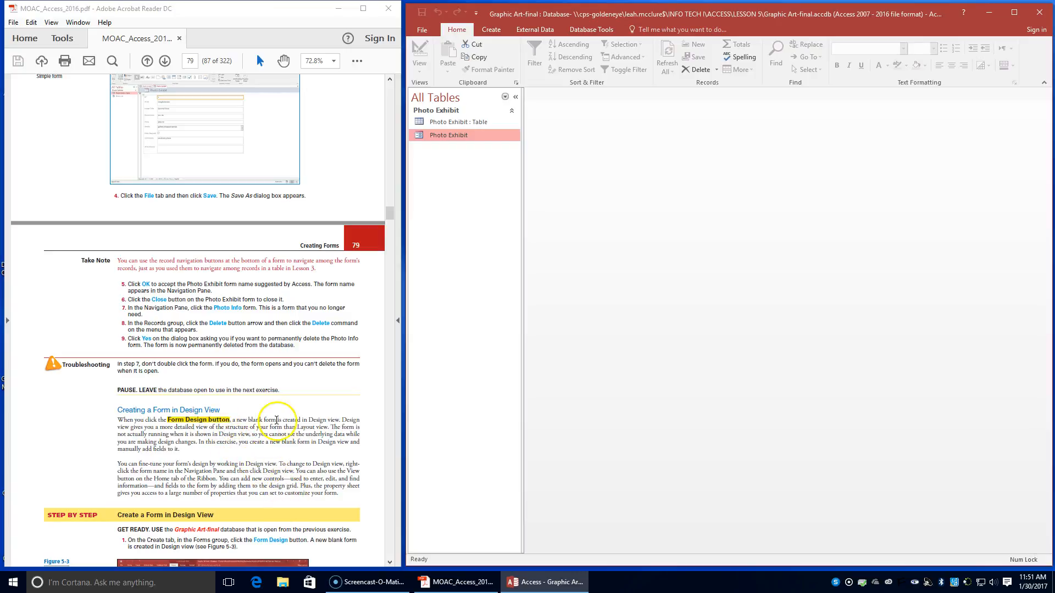
{"action": "scroll", "coordinate": [200, 468], "scroll_direction": "down", "scroll_amount": 3}
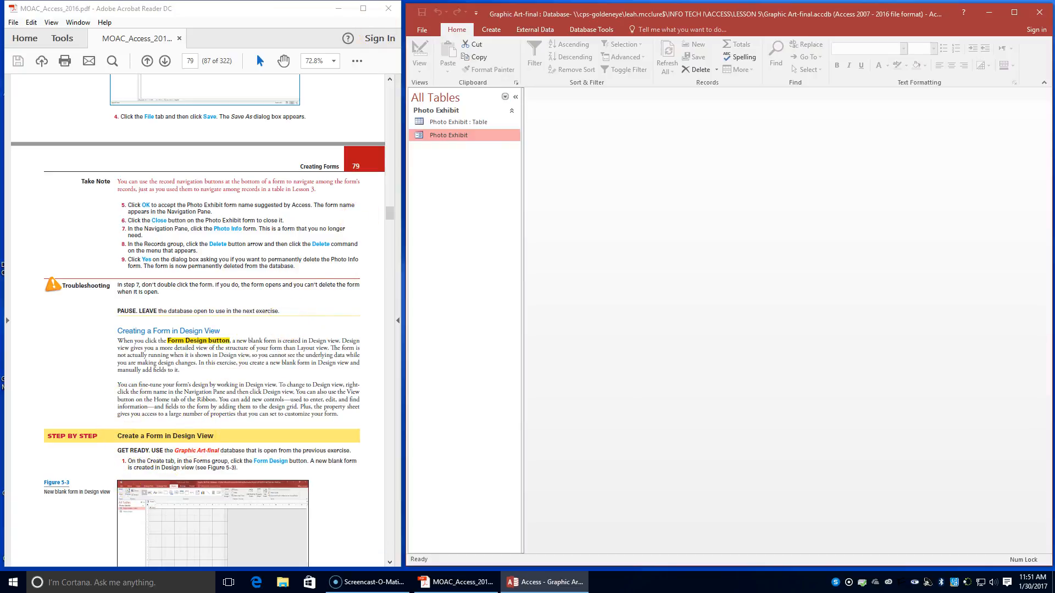
{"action": "left_click", "coordinate": [484, 31]}
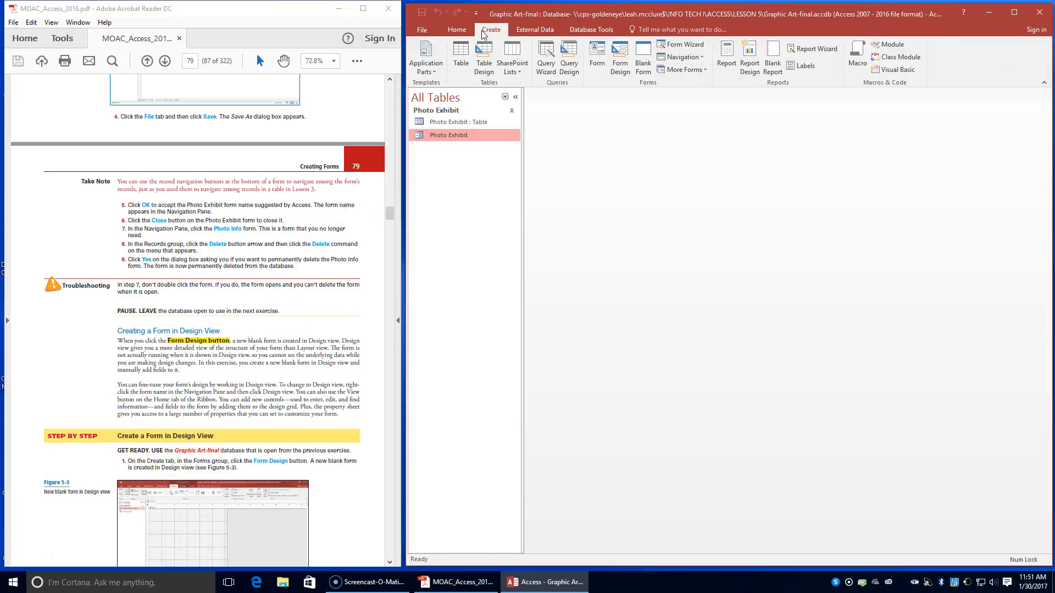
{"action": "left_click", "coordinate": [621, 66]}
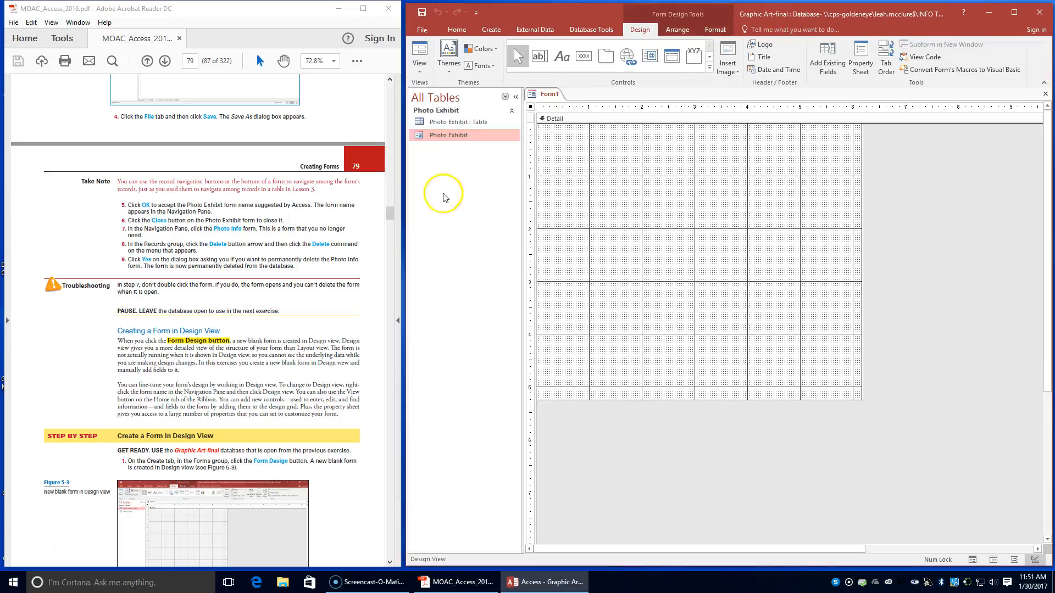
- Show the field list for all tables beside the blank form and expand the Photo Exhibit table's fields
{"action": "scroll", "coordinate": [240, 370], "scroll_direction": "down", "scroll_amount": 1}
{"action": "scroll", "coordinate": [241, 370], "scroll_direction": "down", "scroll_amount": 2}
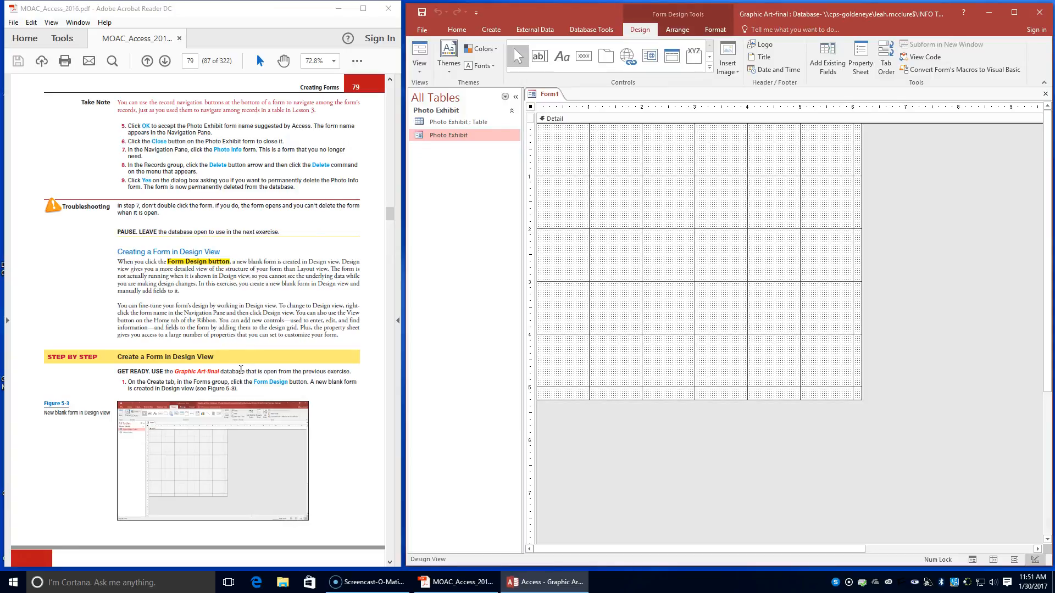
{"action": "scroll", "coordinate": [241, 370], "scroll_direction": "down", "scroll_amount": 2}
{"action": "scroll", "coordinate": [240, 370], "scroll_direction": "down", "scroll_amount": 3}
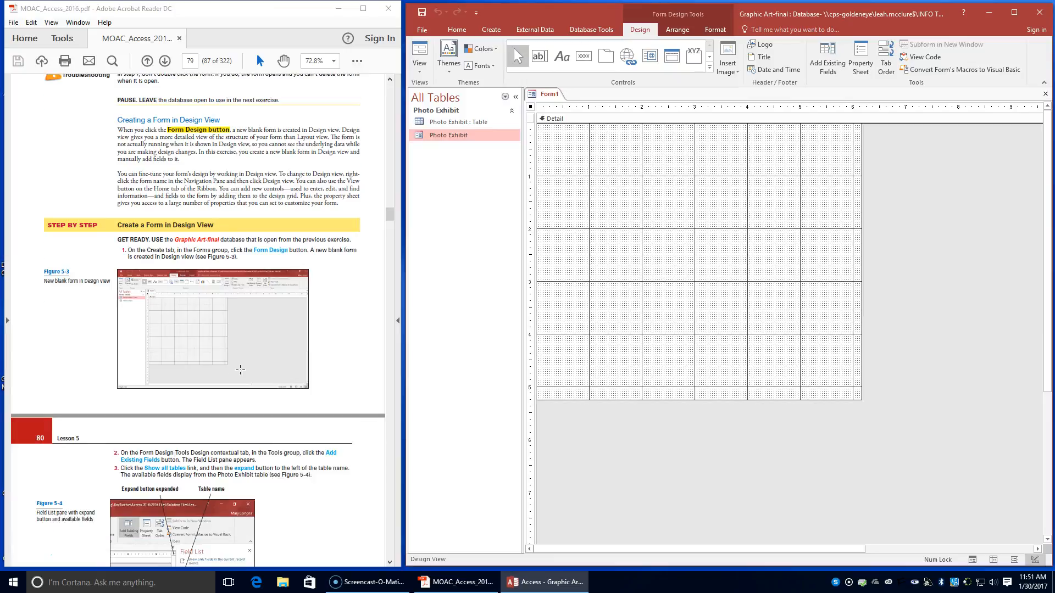
{"action": "scroll", "coordinate": [240, 366], "scroll_direction": "down", "scroll_amount": 2}
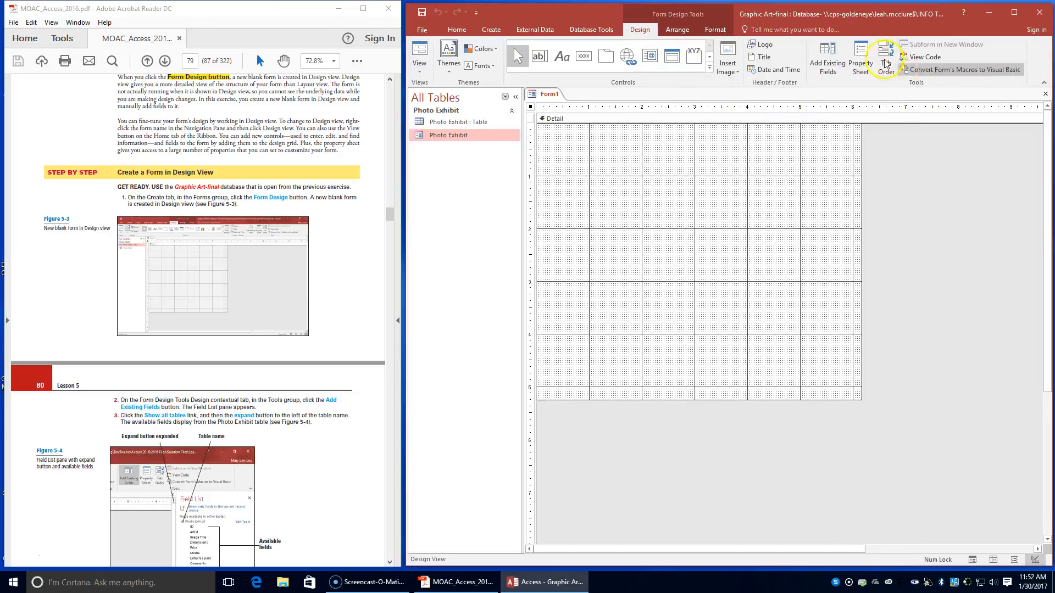
{"action": "left_click", "coordinate": [829, 49]}
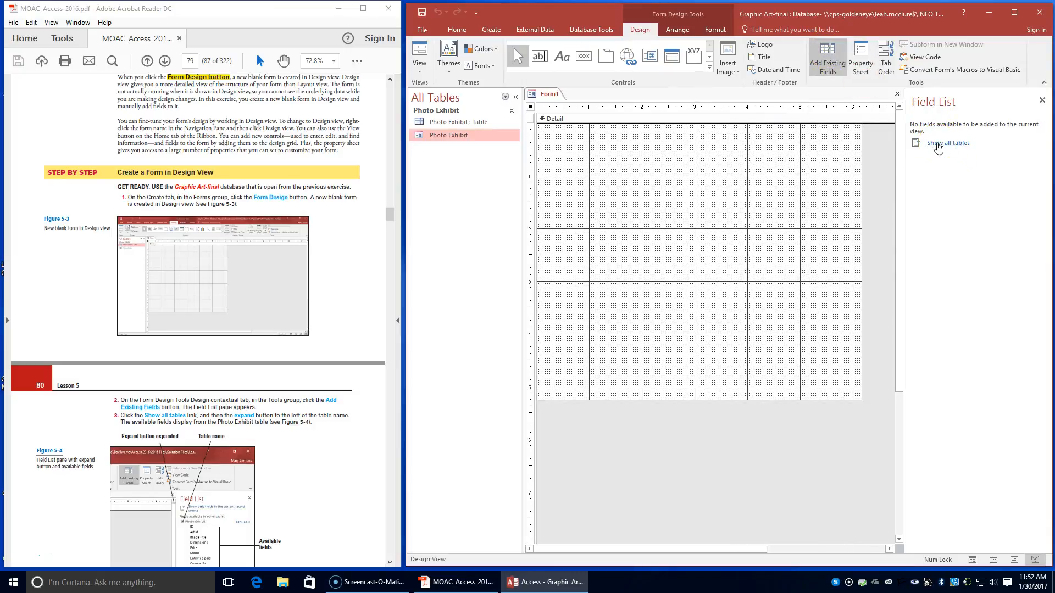
{"action": "left_click", "coordinate": [938, 144]}
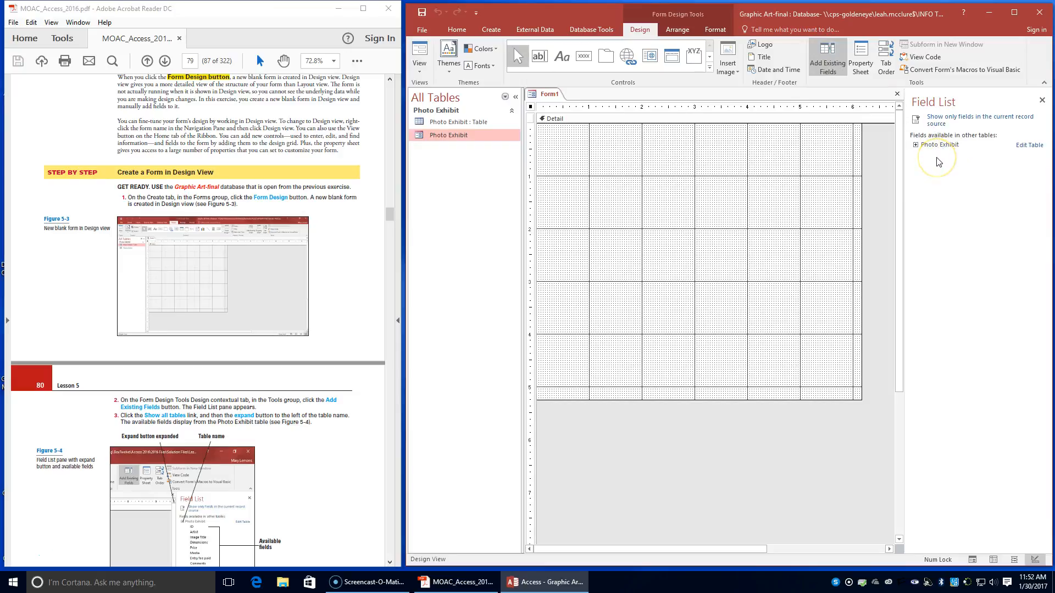
{"action": "left_click", "coordinate": [915, 146]}
{"action": "left_click", "coordinate": [916, 146]}
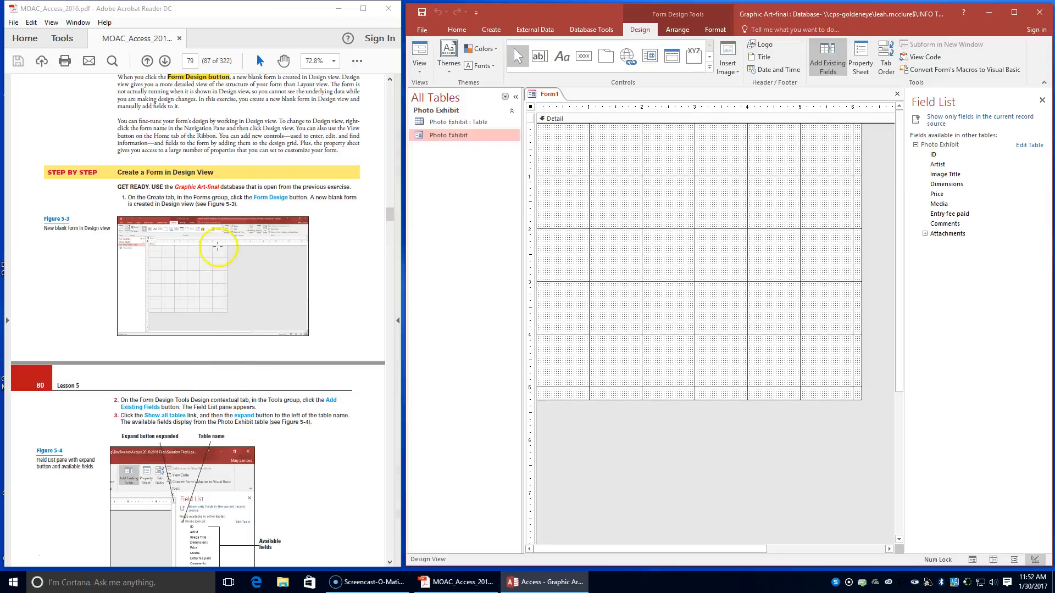
- Add the Artist, Image Title and Price fields from the Photo Exhibit table to the blank form and compare it with the textbook's Figure 5-5
{"action": "scroll", "coordinate": [244, 244], "scroll_direction": "down", "scroll_amount": 5}
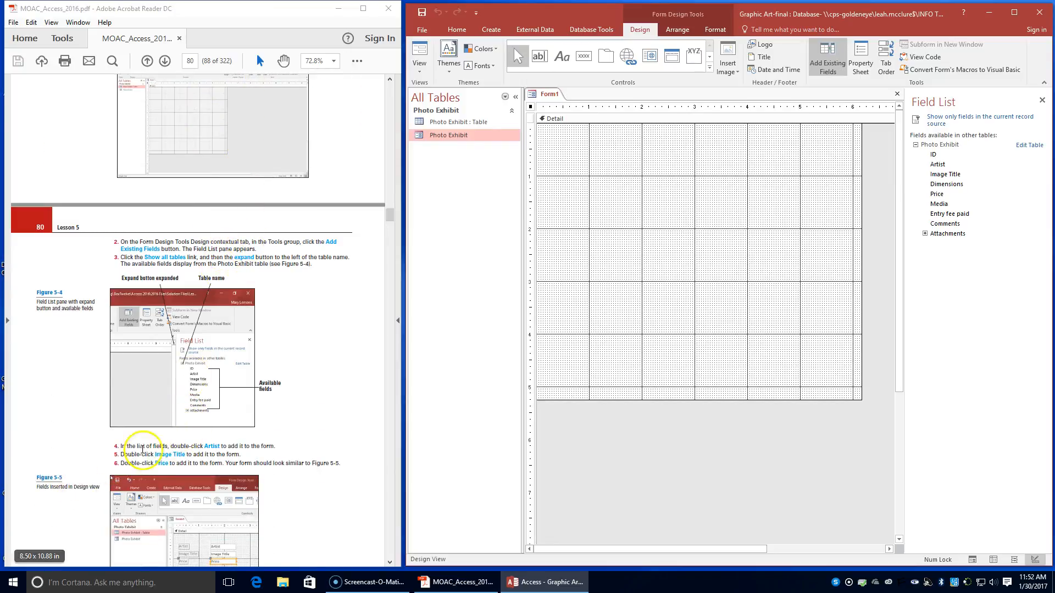
{"action": "double_click", "coordinate": [939, 164]}
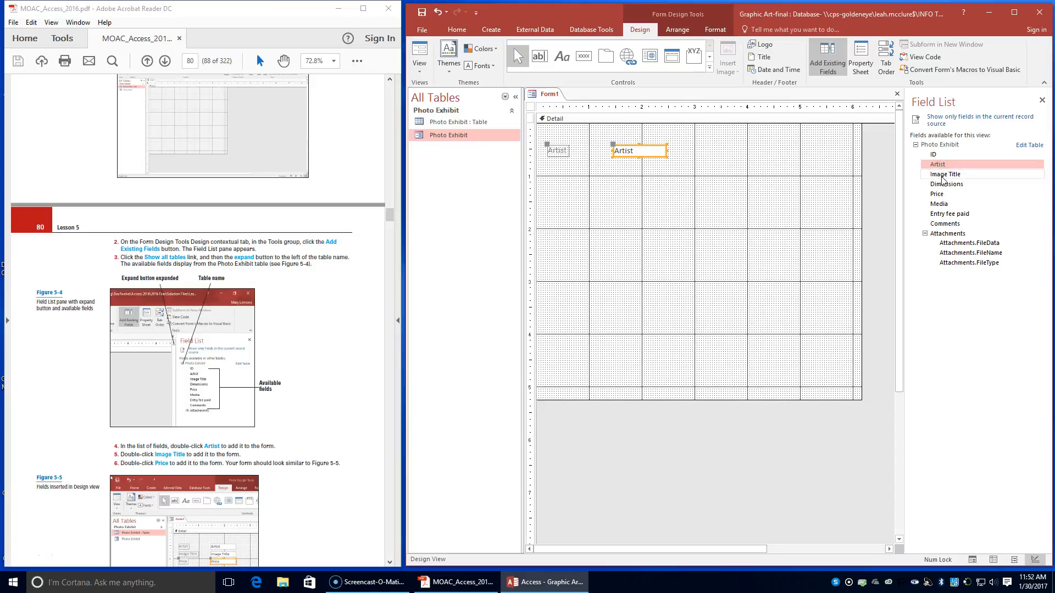
{"action": "double_click", "coordinate": [943, 174]}
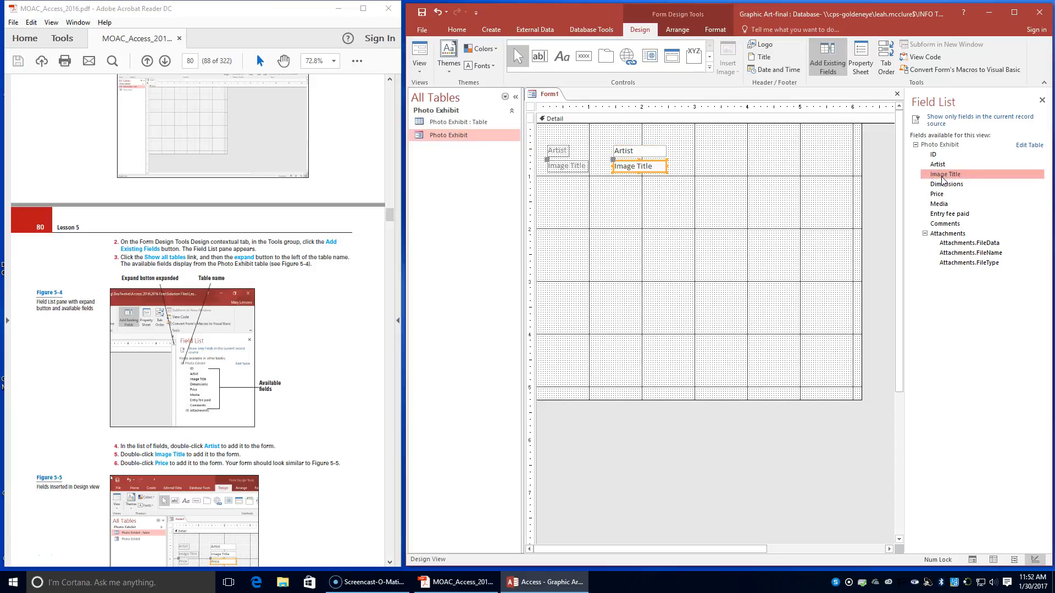
{"action": "double_click", "coordinate": [940, 195]}
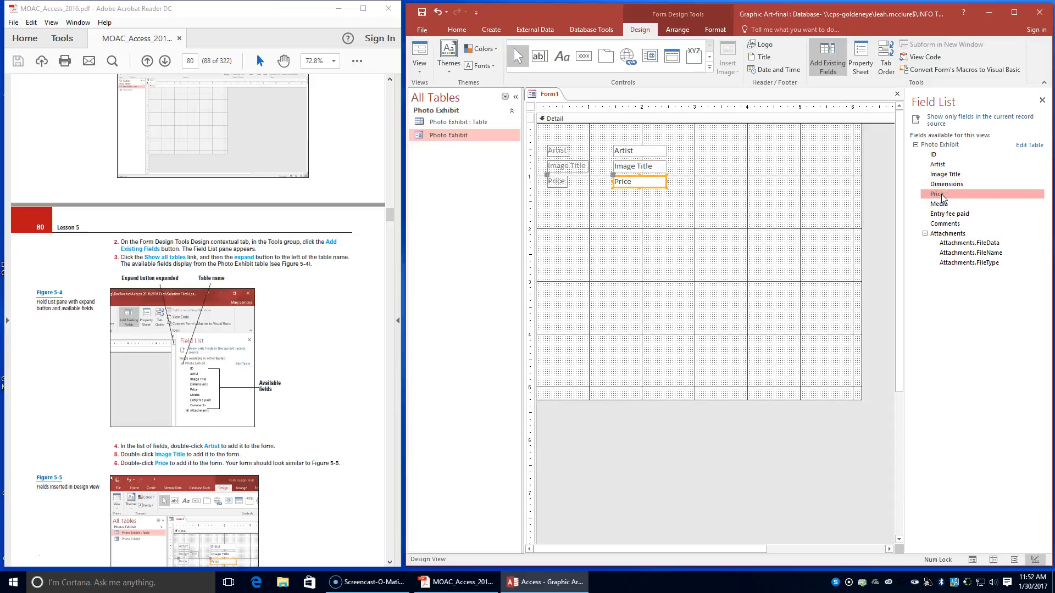
{"action": "scroll", "coordinate": [233, 369], "scroll_direction": "down", "scroll_amount": 2}
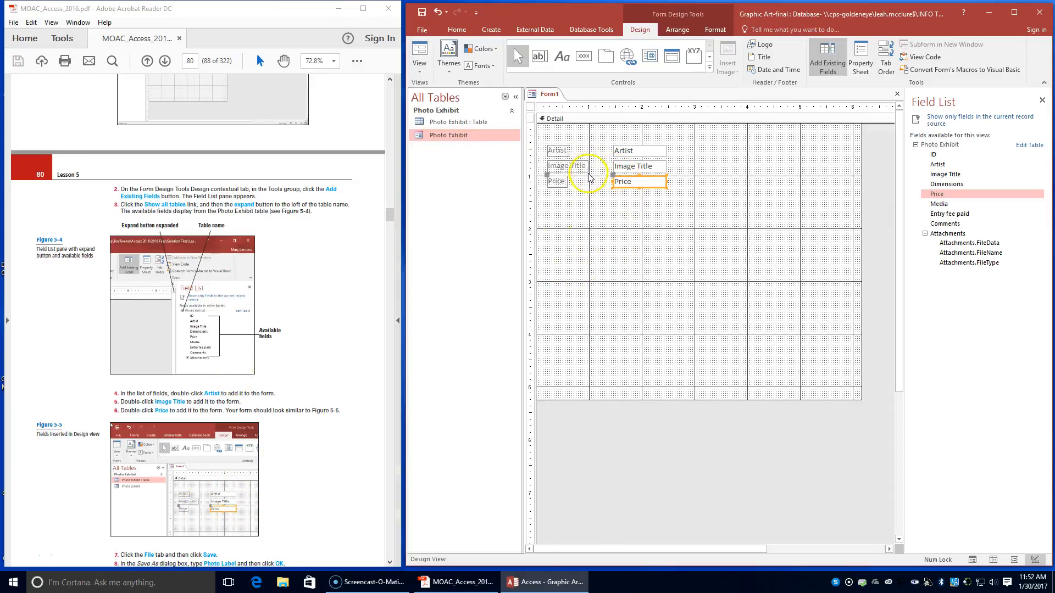
{"action": "scroll", "coordinate": [260, 422], "scroll_direction": "down", "scroll_amount": 2}
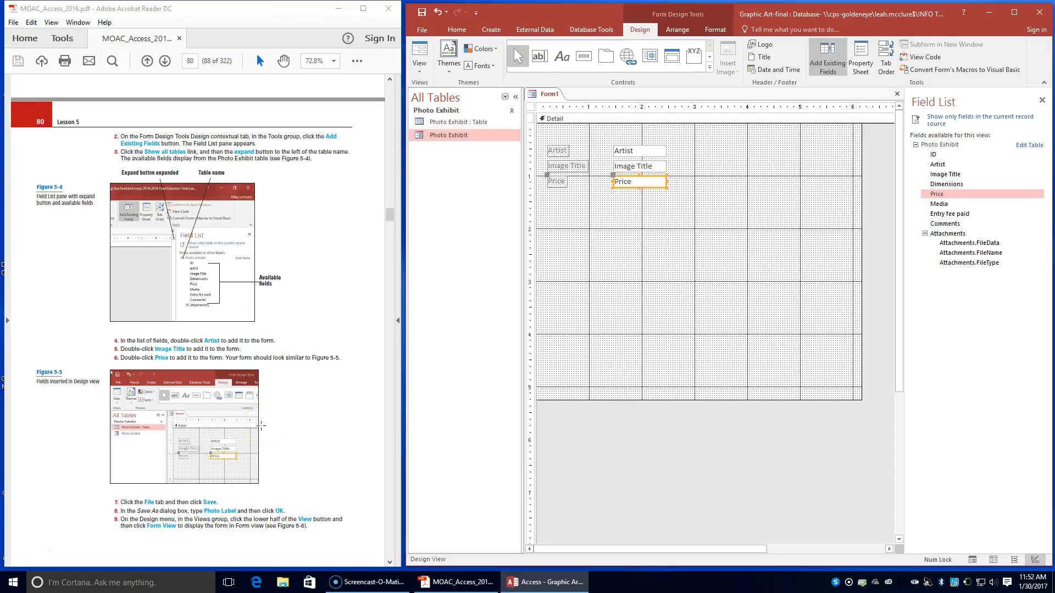
- Save the new form as Photo Label
{"action": "left_click", "coordinate": [420, 31]}
{"action": "left_click", "coordinate": [430, 120]}
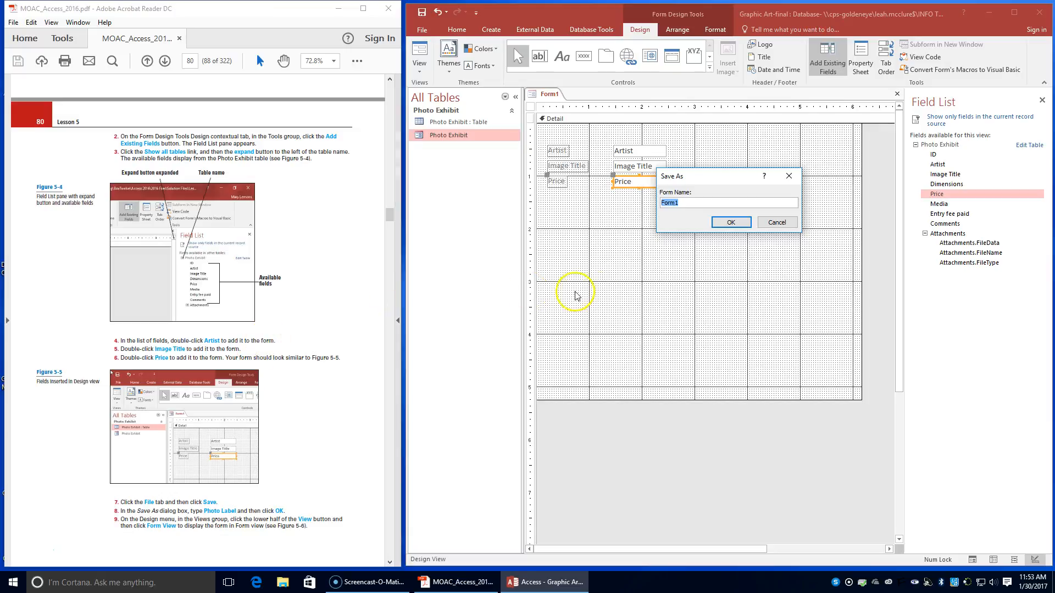
{"action": "type", "text": "Photo Label"}
{"action": "left_click", "coordinate": [729, 222]}
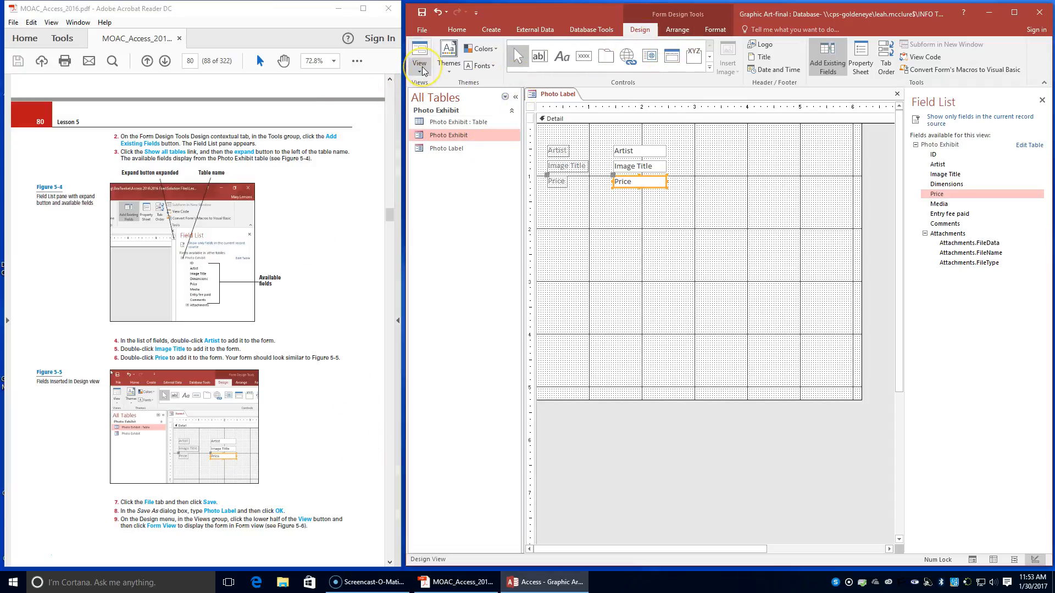
- Display the Photo Label form in Form view and compare it with the textbook's Figure 5-6
{"action": "scroll", "coordinate": [339, 217], "scroll_direction": "down", "scroll_amount": 1}
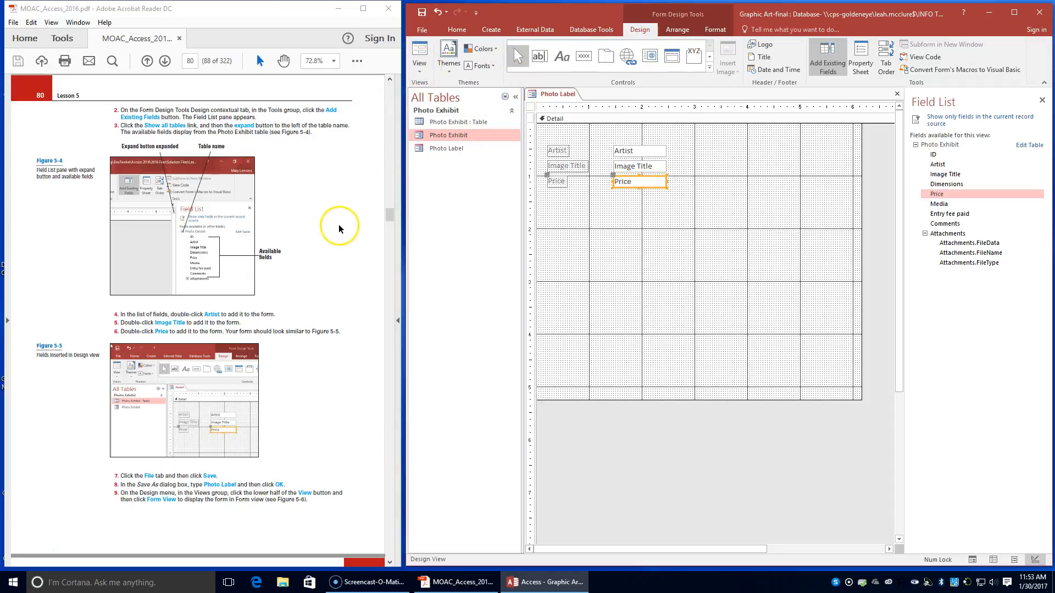
{"action": "left_click", "coordinate": [423, 68]}
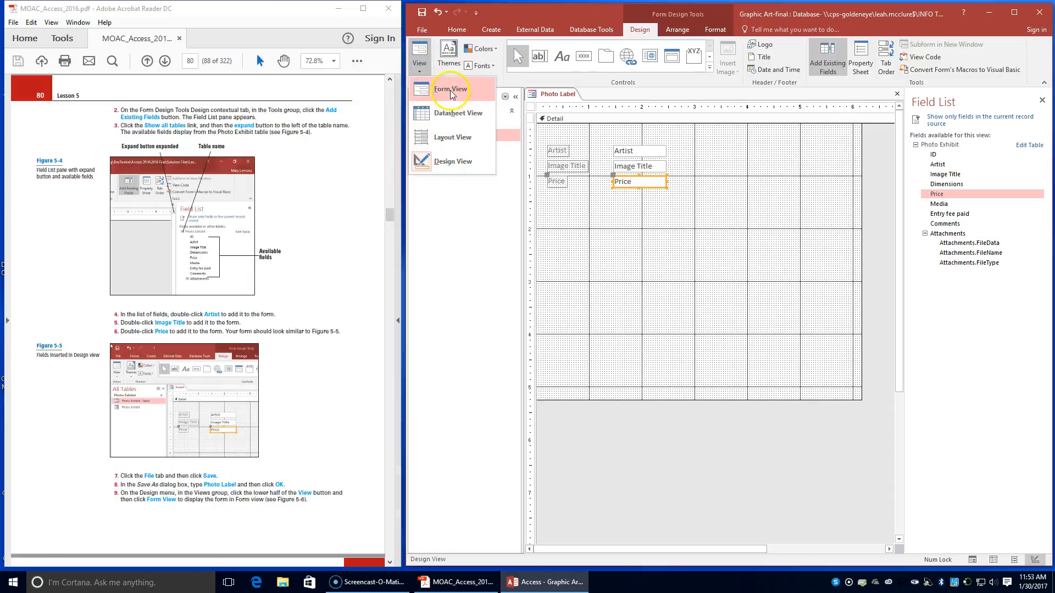
{"action": "left_click", "coordinate": [450, 90]}
{"action": "scroll", "coordinate": [281, 447], "scroll_direction": "down", "scroll_amount": 1}
{"action": "scroll", "coordinate": [281, 447], "scroll_direction": "down", "scroll_amount": 2}
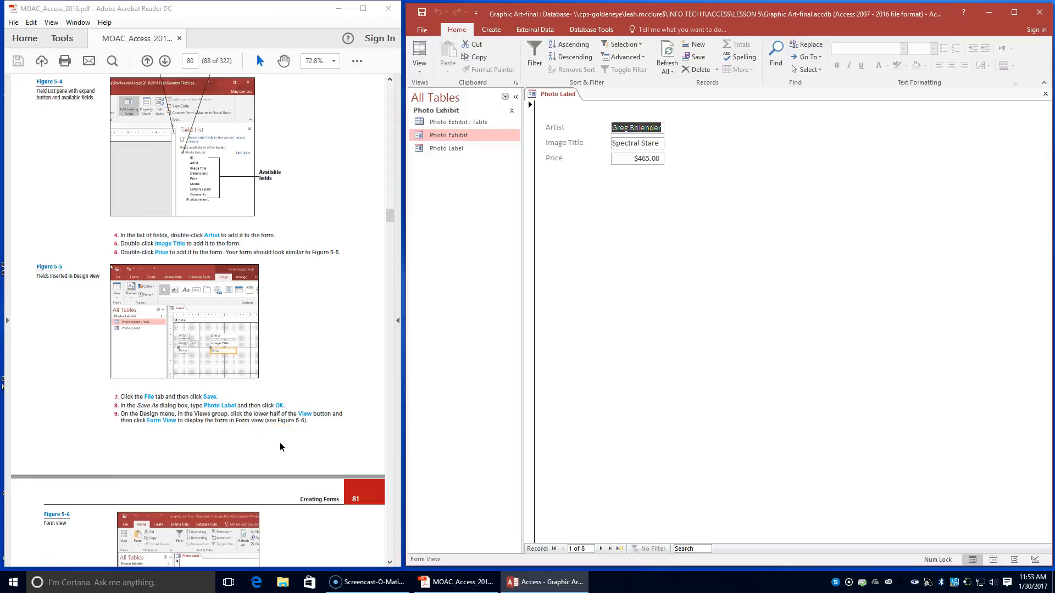
{"action": "scroll", "coordinate": [280, 446], "scroll_direction": "down", "scroll_amount": 3}
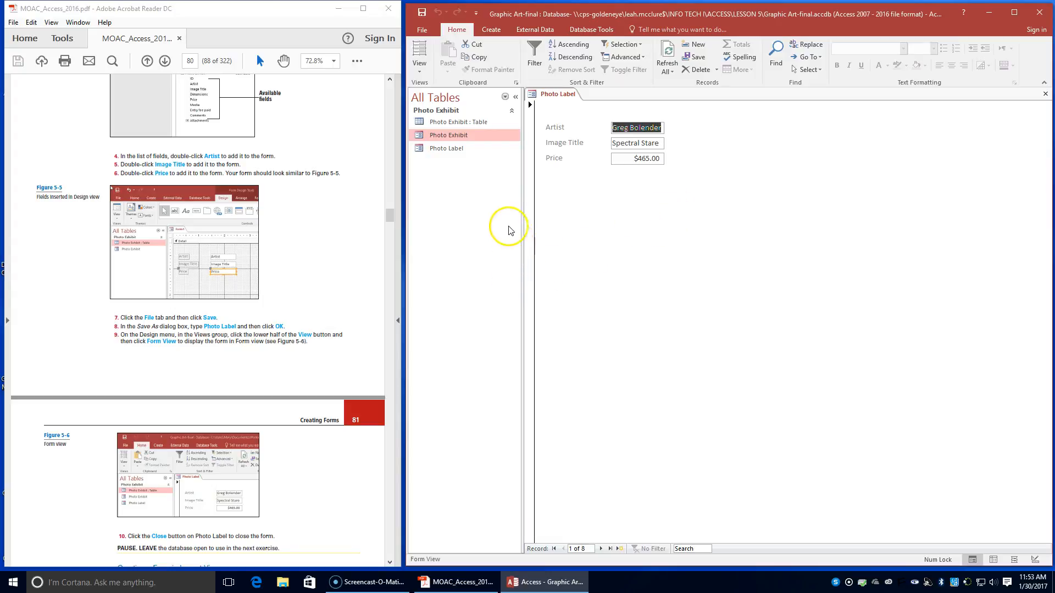
- Close the Photo Label form and follow the textbook to the Create a Form in Layout View exercise
{"action": "right_click", "coordinate": [549, 94]}
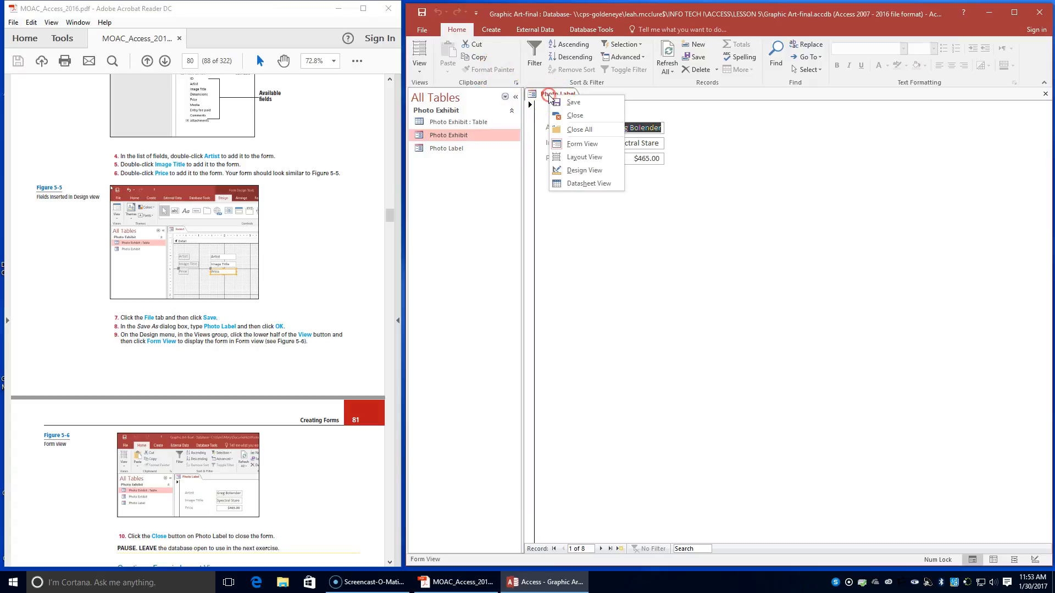
{"action": "left_click", "coordinate": [562, 119]}
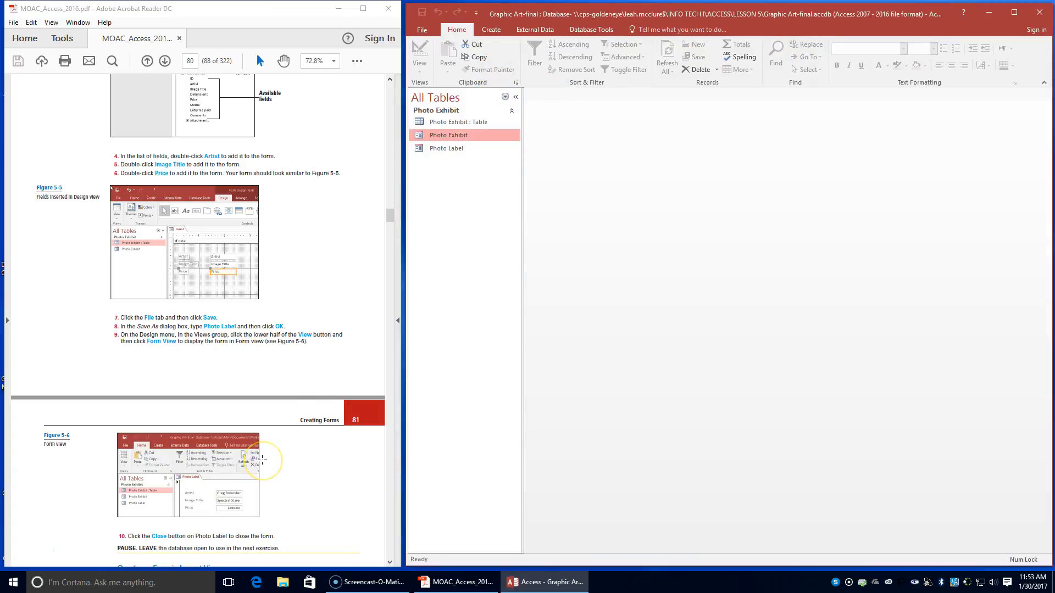
{"action": "scroll", "coordinate": [262, 461], "scroll_direction": "down", "scroll_amount": 2}
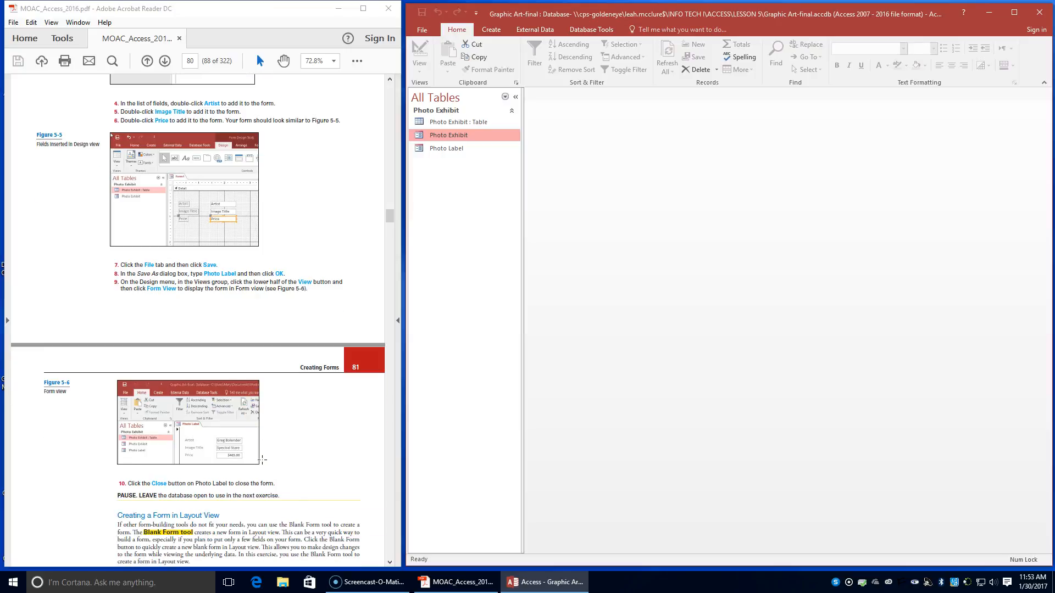
{"action": "scroll", "coordinate": [262, 461], "scroll_direction": "down", "scroll_amount": 4}
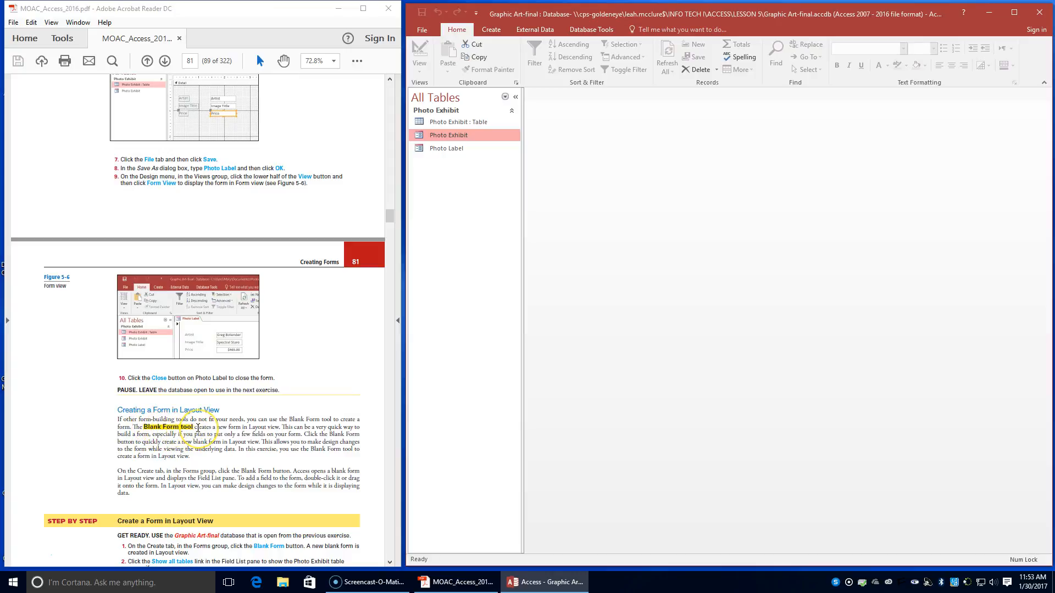
{"action": "scroll", "coordinate": [187, 462], "scroll_direction": "down", "scroll_amount": 4}
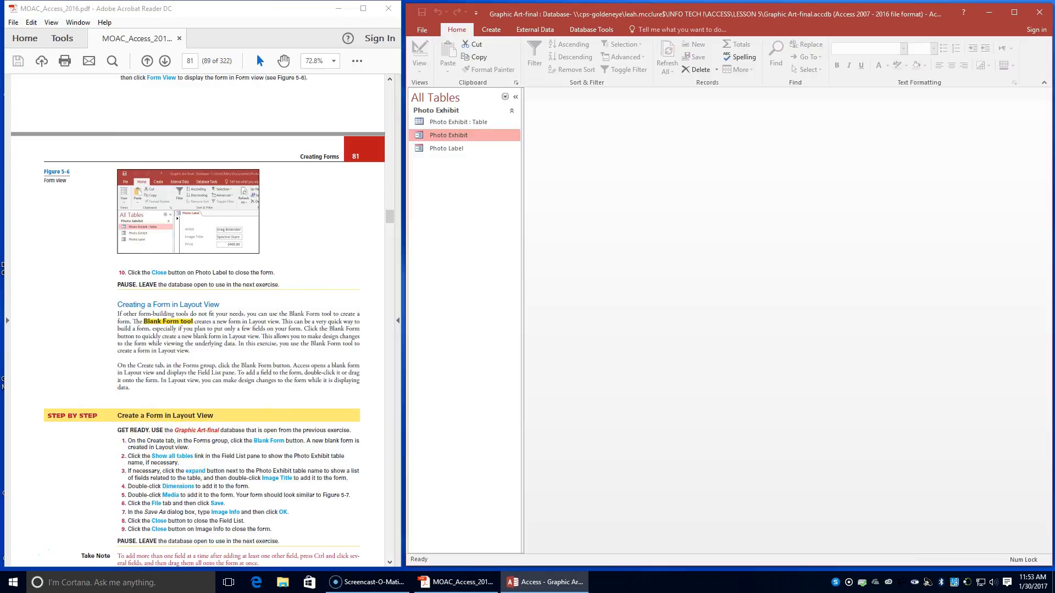
- Create a new blank form in Layout view, then collapse and re-expand the Photo Exhibit table's fields in the field list
{"action": "left_click", "coordinate": [491, 30]}
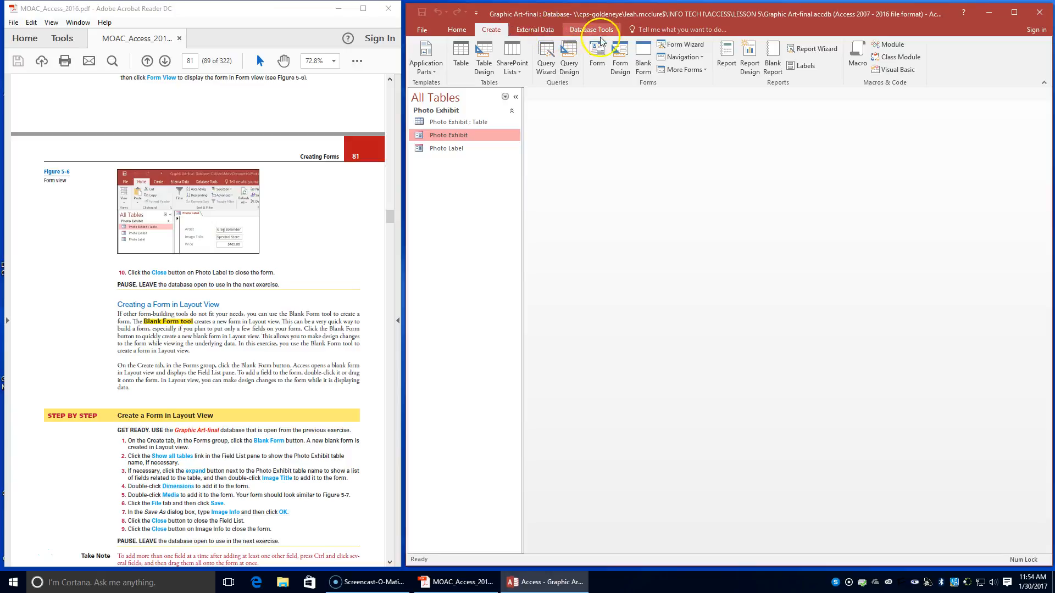
{"action": "left_click", "coordinate": [650, 76]}
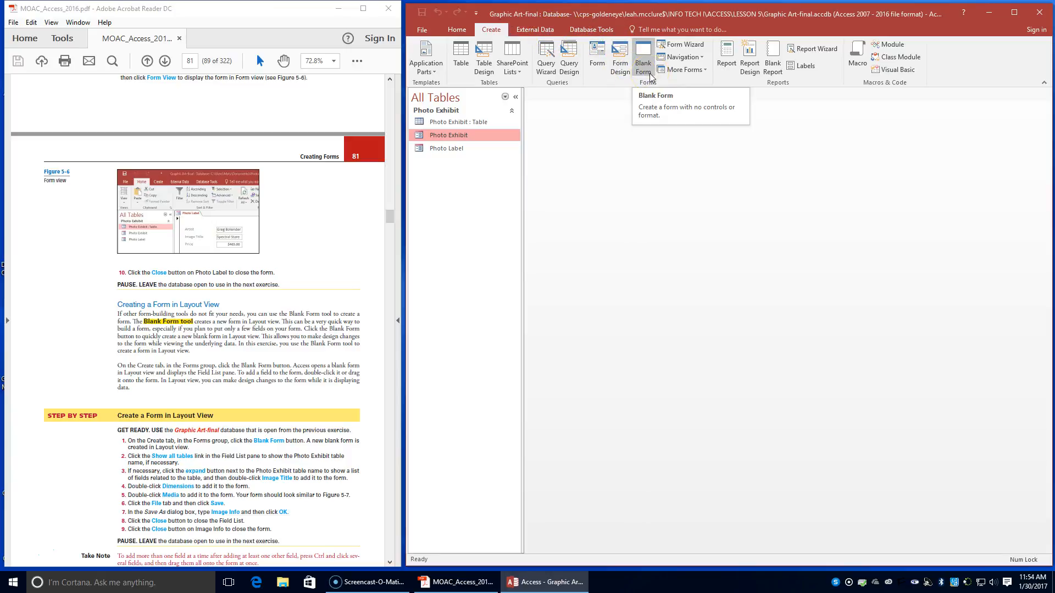
{"action": "left_click", "coordinate": [650, 75]}
{"action": "left_click", "coordinate": [516, 175]}
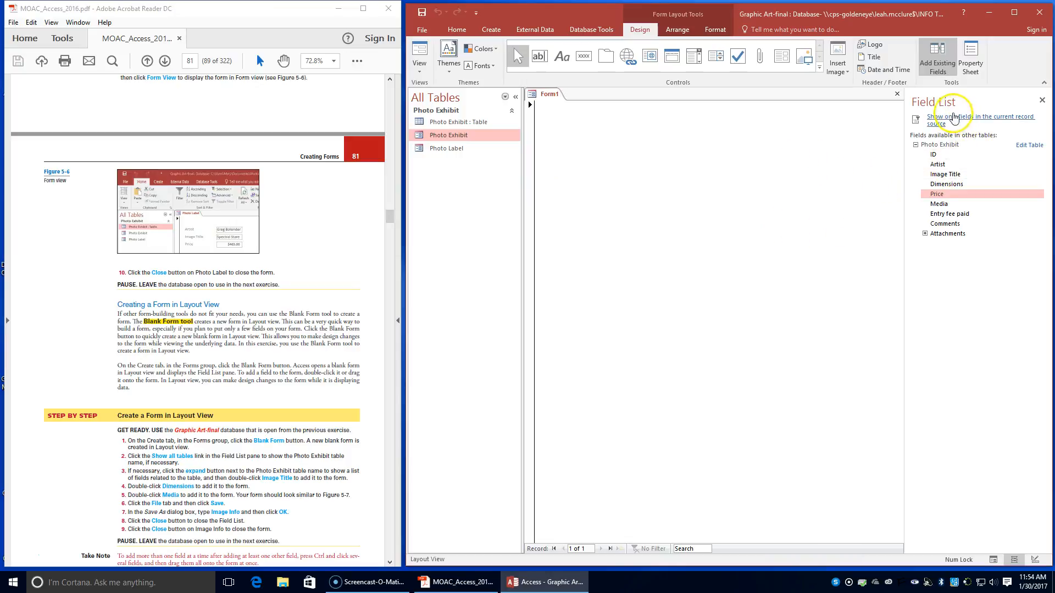
{"action": "left_click", "coordinate": [916, 145]}
{"action": "left_click", "coordinate": [915, 145]}
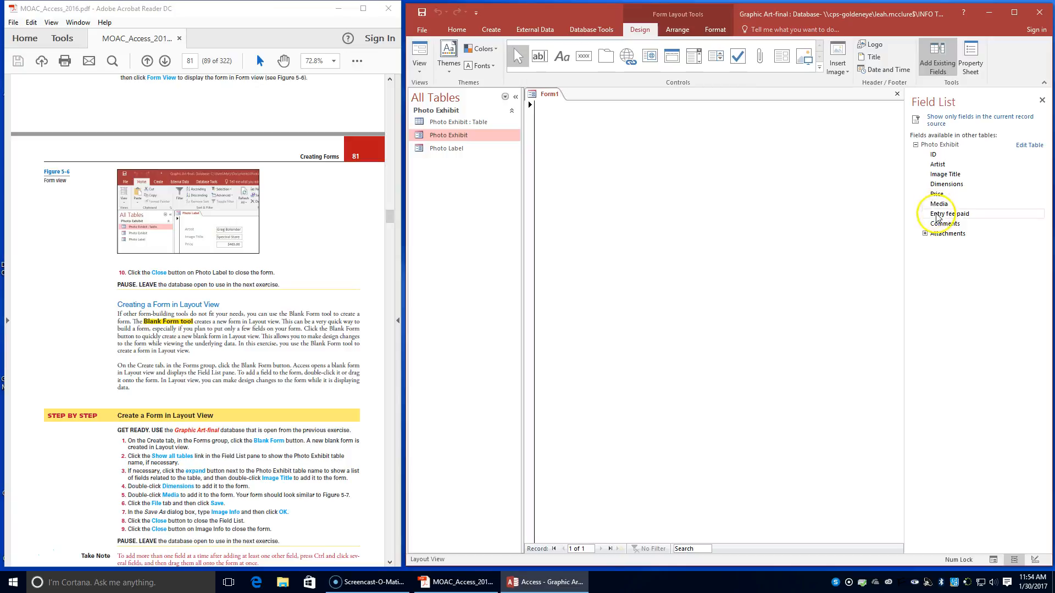
- Add the Image Title, Dimensions and Media fields to the blank form and compare it with the textbook's Figure 5-7
{"action": "left_click", "coordinate": [941, 174]}
{"action": "double_click", "coordinate": [941, 174]}
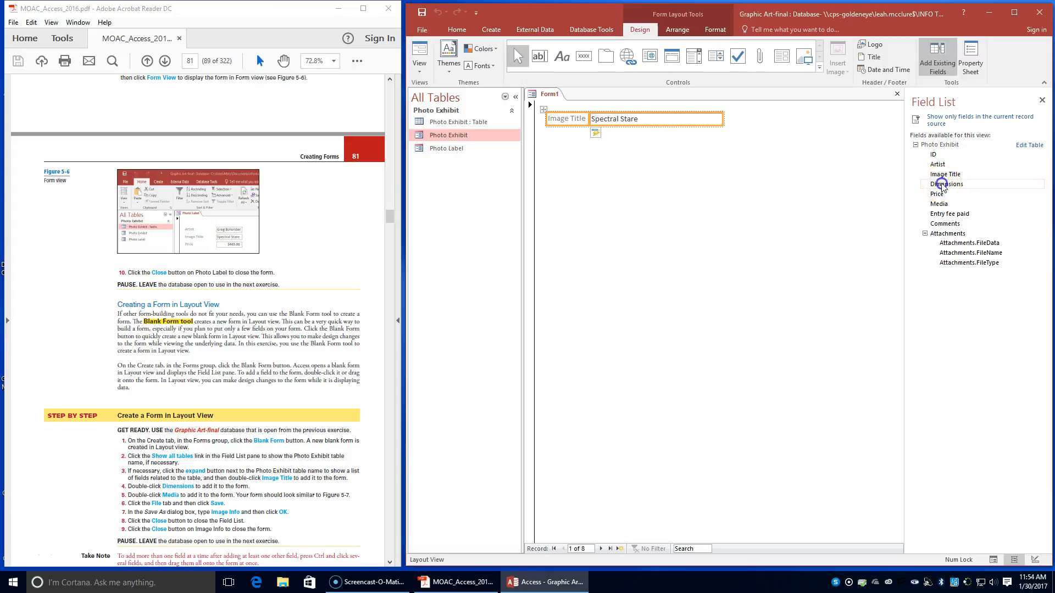
{"action": "double_click", "coordinate": [943, 185]}
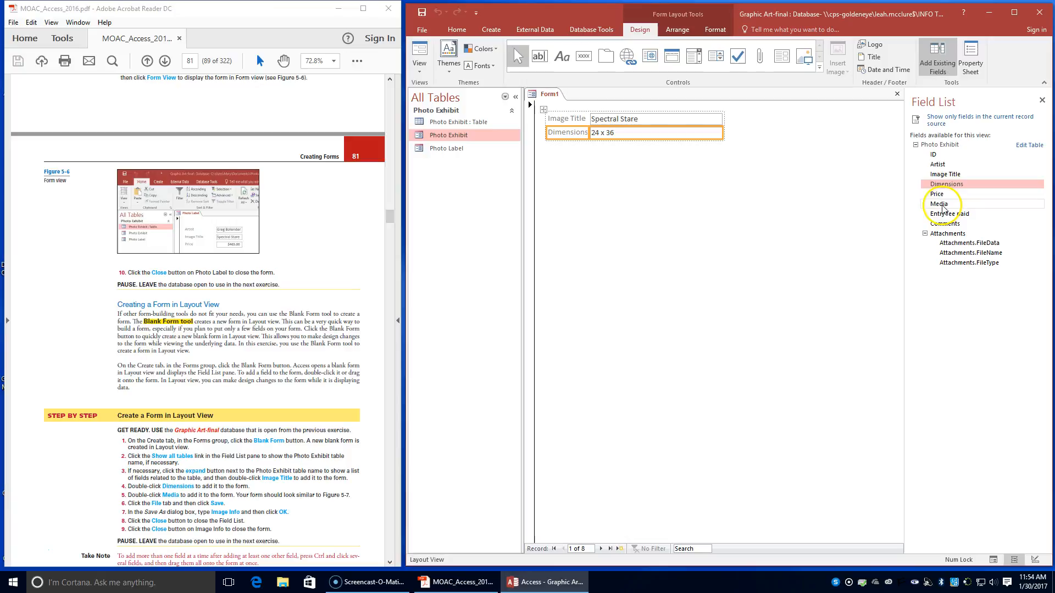
{"action": "double_click", "coordinate": [941, 204]}
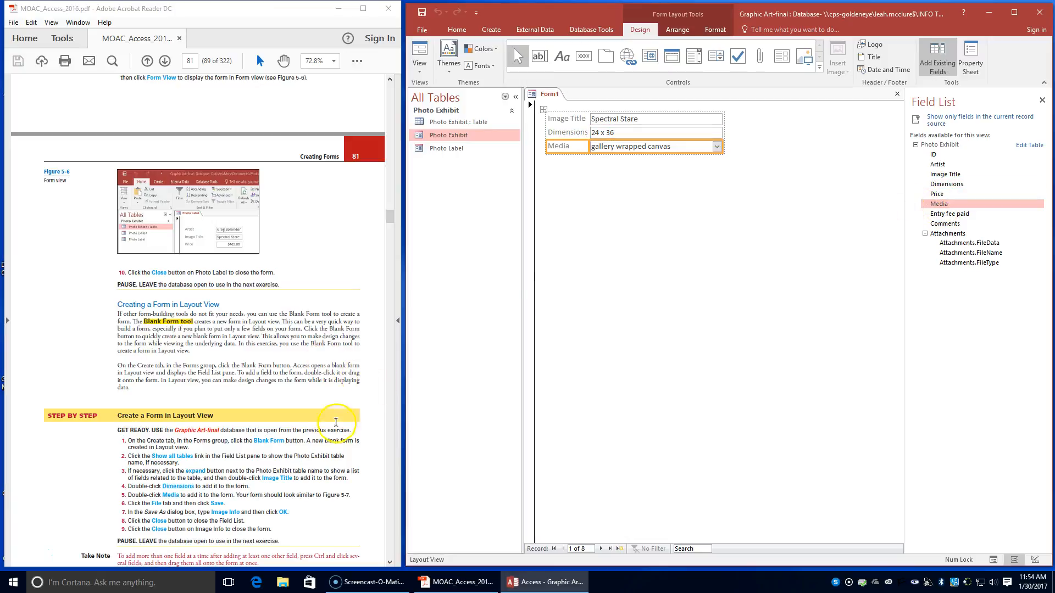
{"action": "scroll", "coordinate": [300, 459], "scroll_direction": "down", "scroll_amount": 8}
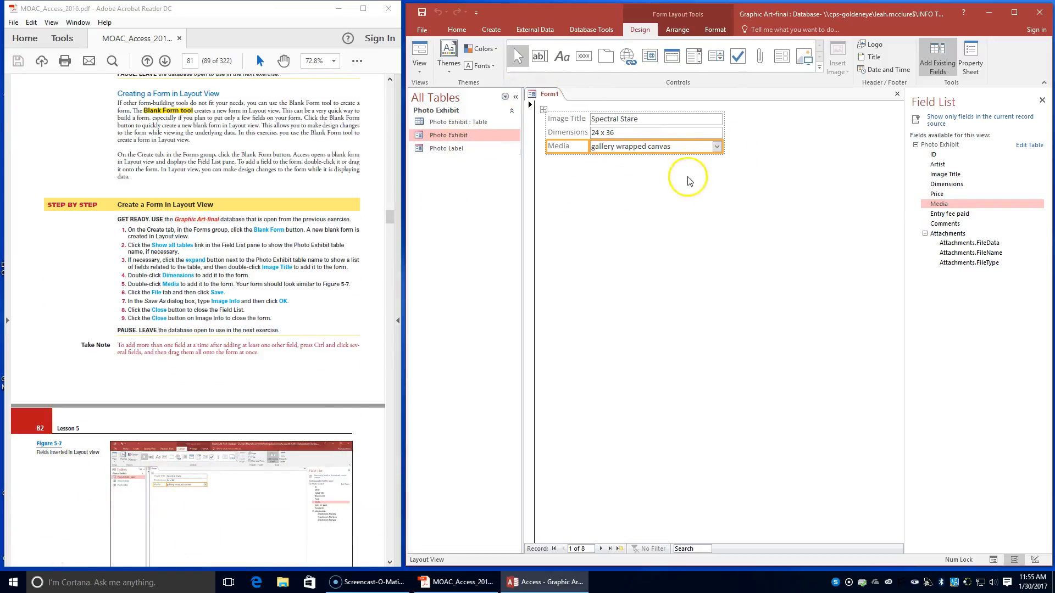
{"action": "scroll", "coordinate": [238, 278], "scroll_direction": "up", "scroll_amount": 3}
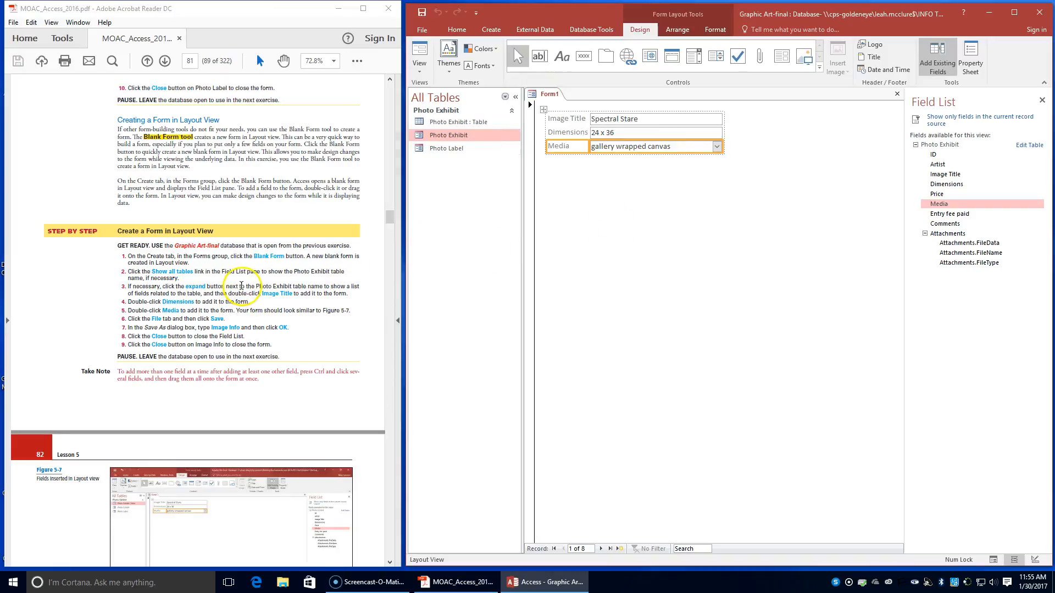
{"action": "scroll", "coordinate": [240, 292], "scroll_direction": "up", "scroll_amount": 1}
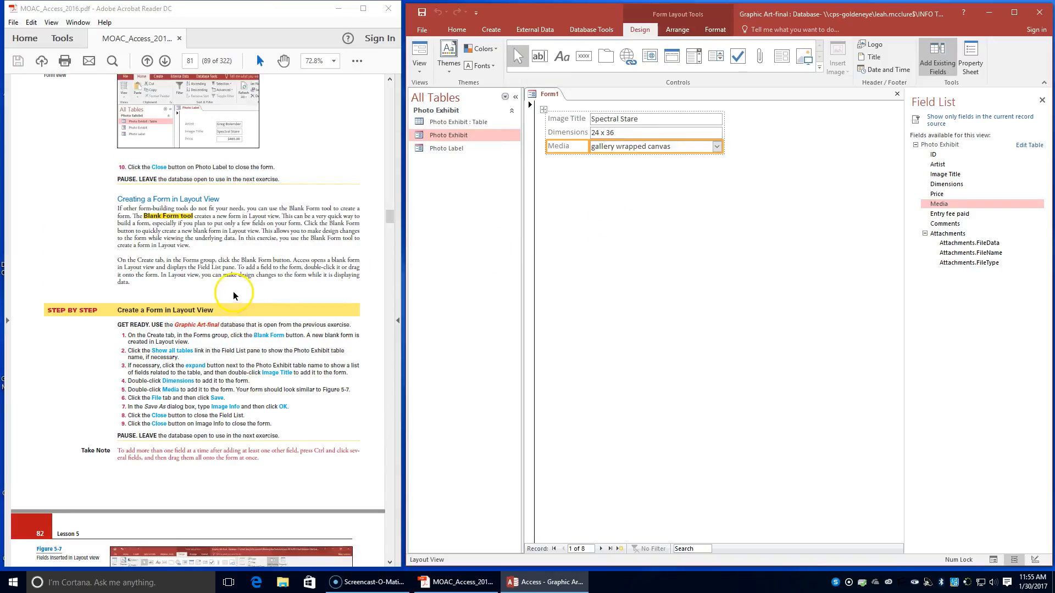
- Save the new form as Image Info and close it
{"action": "left_click", "coordinate": [422, 30]}
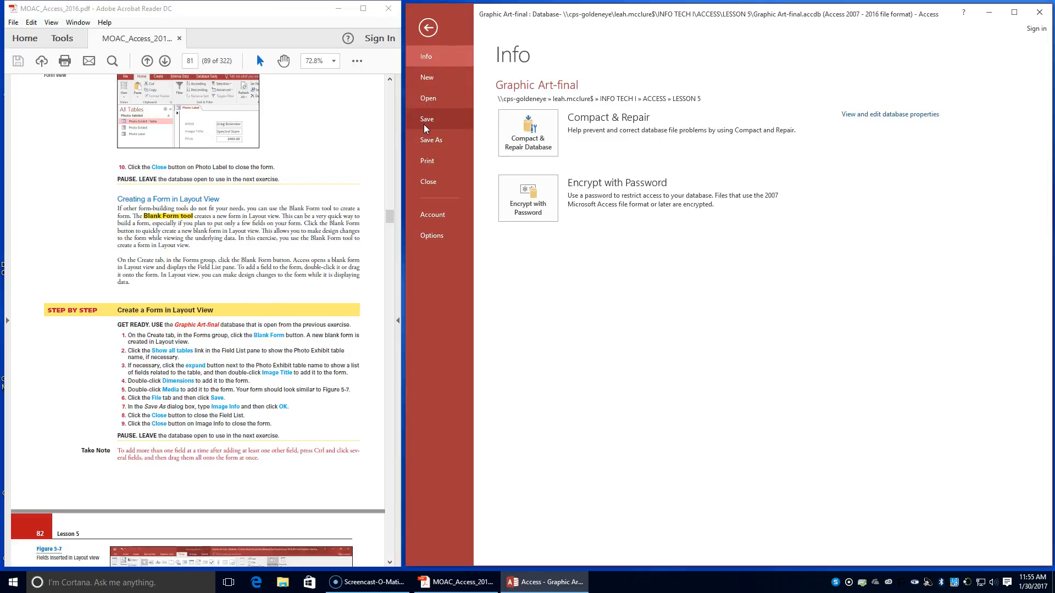
{"action": "left_click", "coordinate": [424, 124]}
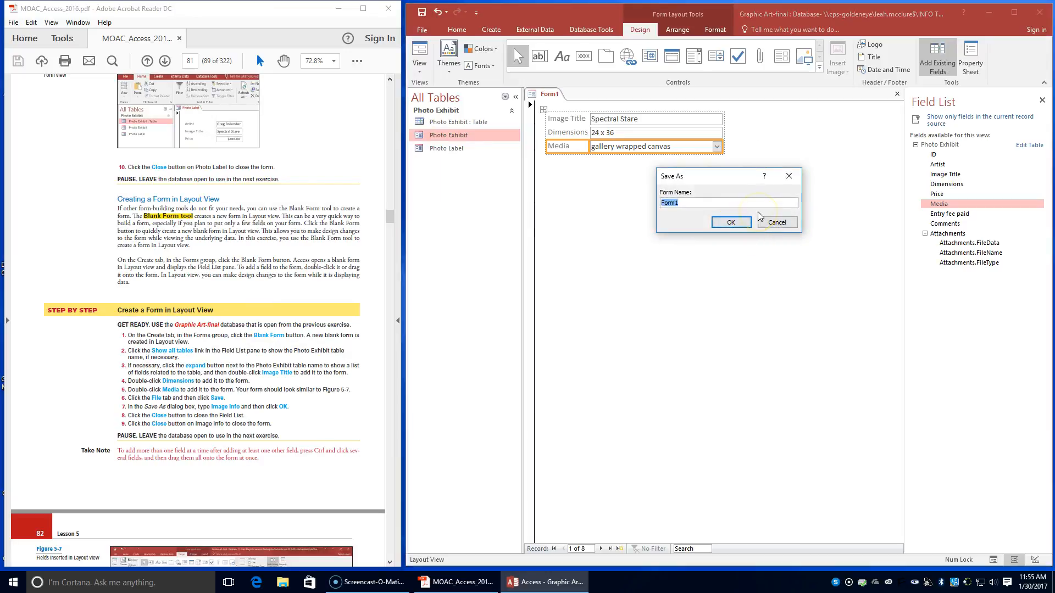
{"action": "type", "text": "I"}
{"action": "key", "text": "Return"}
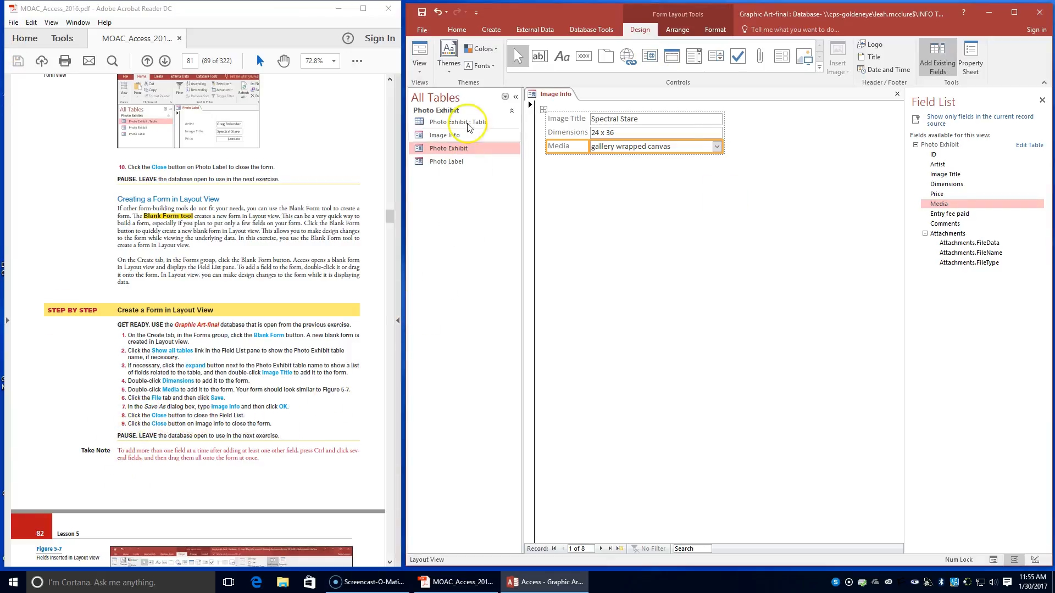
{"action": "right_click", "coordinate": [551, 95]}
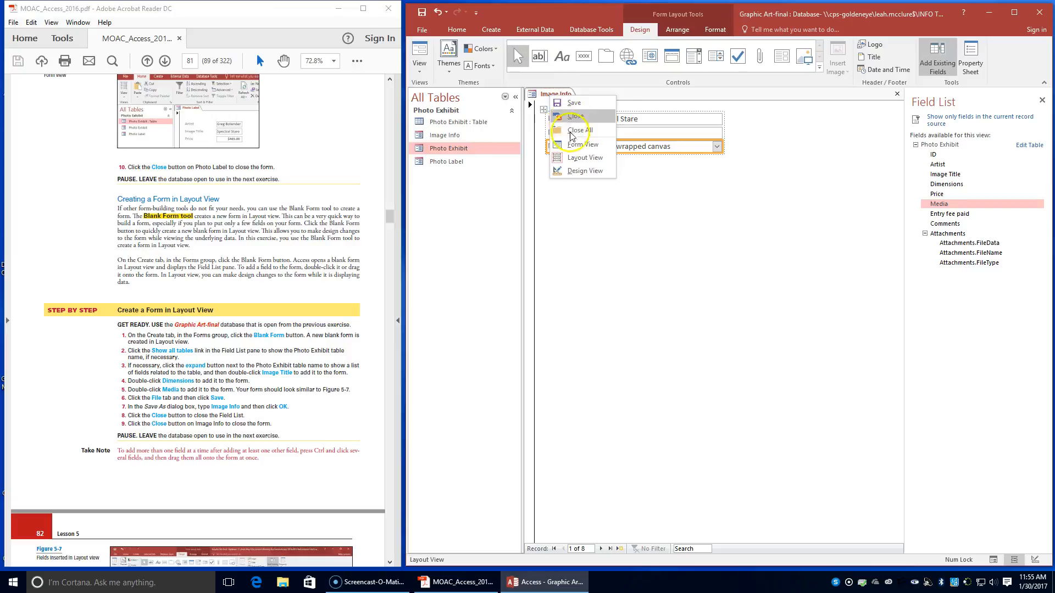
{"action": "left_click", "coordinate": [586, 116]}
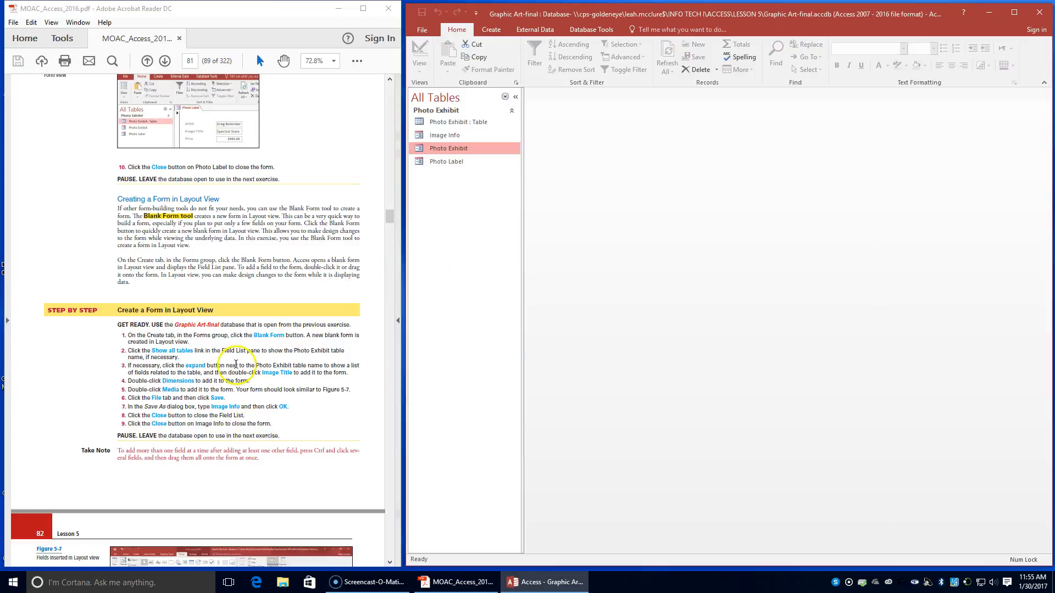
- Follow the textbook to the Use the Form Wizard exercise and start the Form Wizard, checking it against Figure 5-8
{"action": "scroll", "coordinate": [141, 431], "scroll_direction": "down", "scroll_amount": 3}
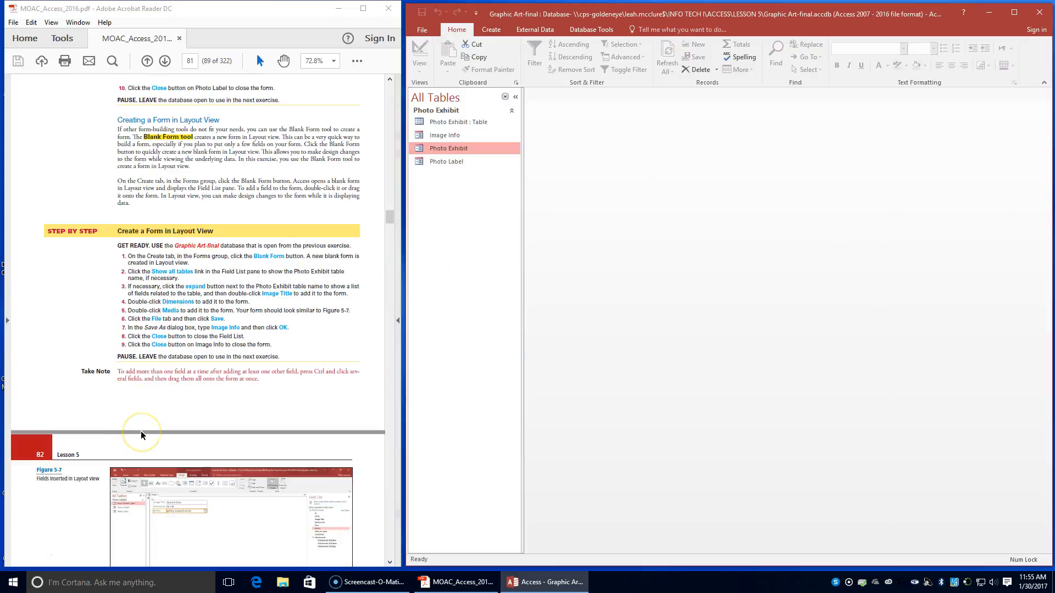
{"action": "scroll", "coordinate": [142, 431], "scroll_direction": "down", "scroll_amount": 2}
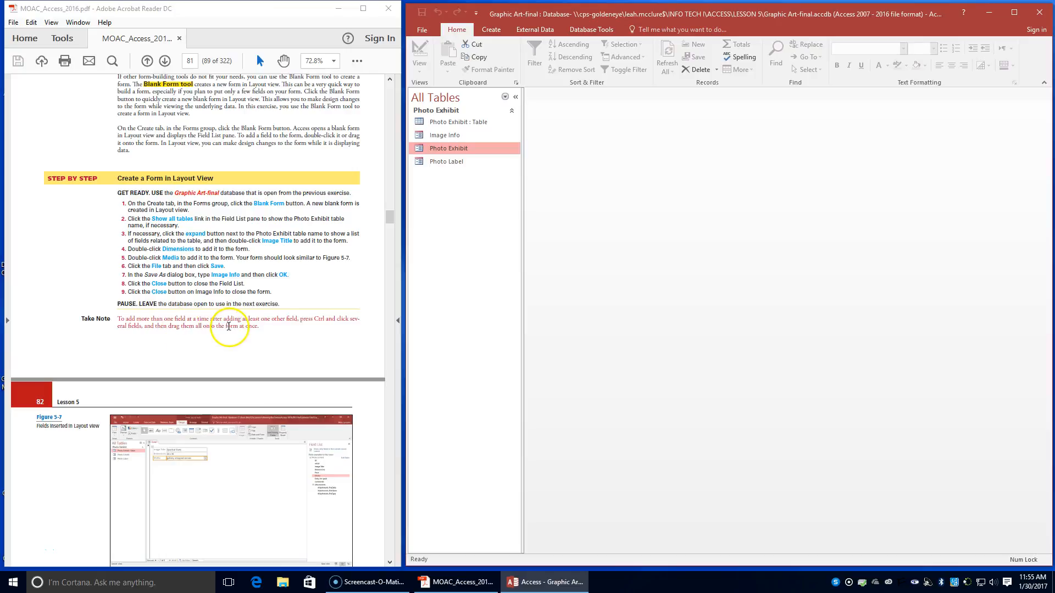
{"action": "scroll", "coordinate": [159, 415], "scroll_direction": "down", "scroll_amount": 5}
{"action": "scroll", "coordinate": [155, 419], "scroll_direction": "down", "scroll_amount": 3}
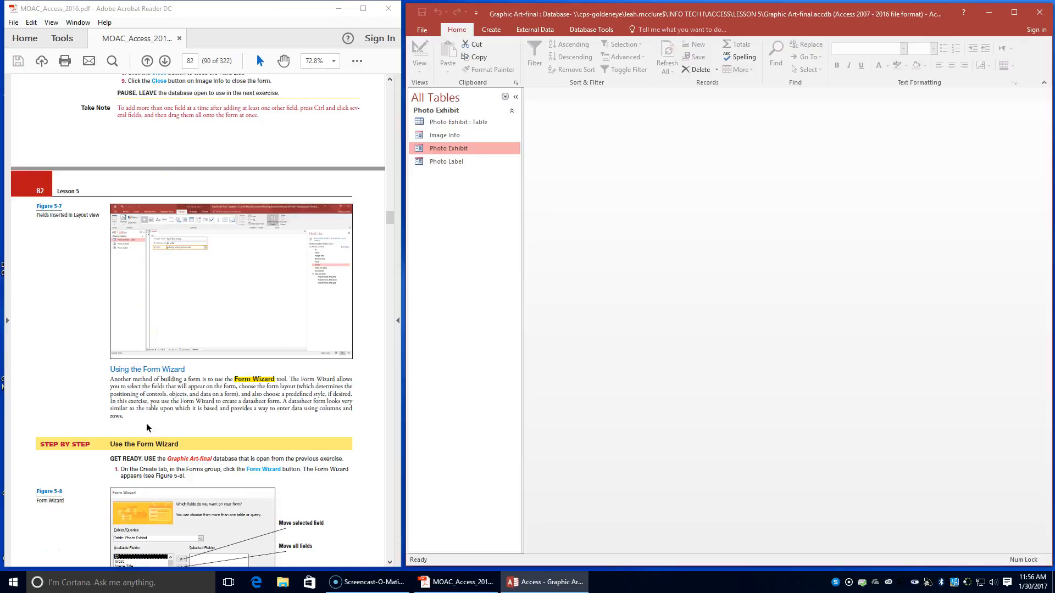
{"action": "scroll", "coordinate": [147, 423], "scroll_direction": "down", "scroll_amount": 2}
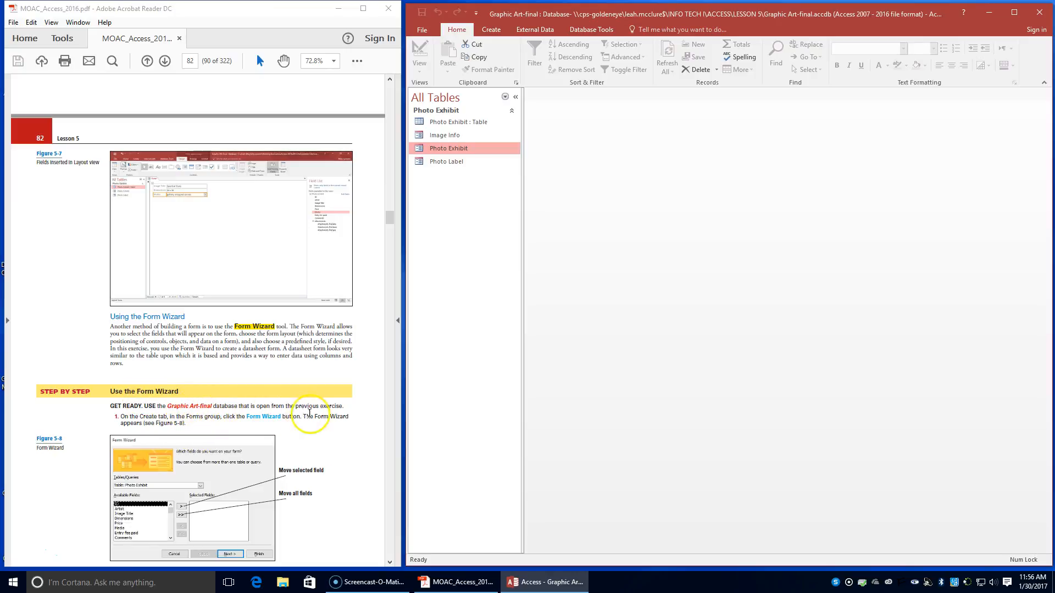
{"action": "left_click", "coordinate": [500, 30]}
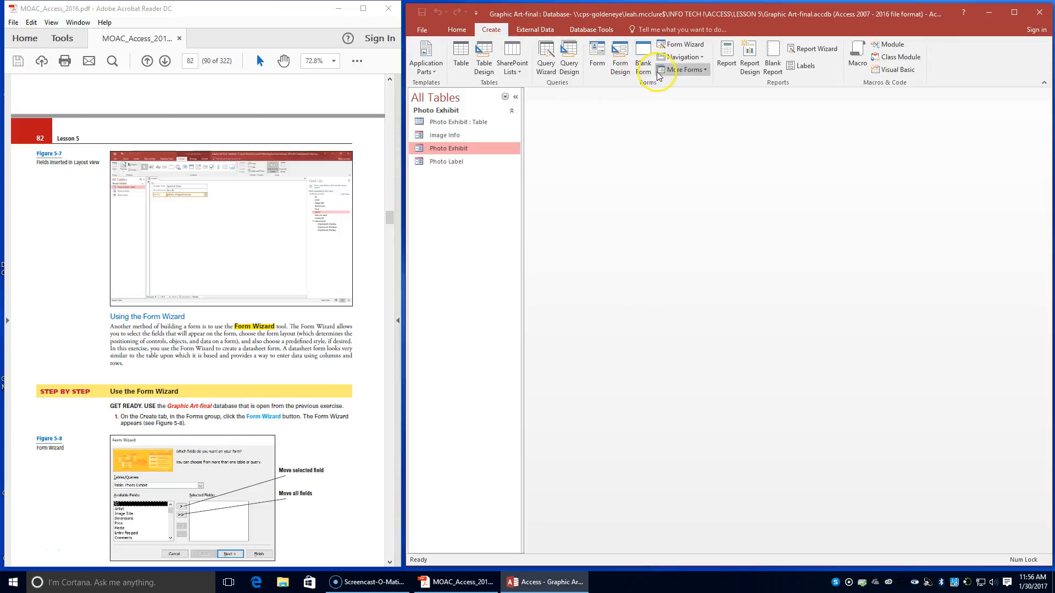
{"action": "left_click", "coordinate": [697, 47]}
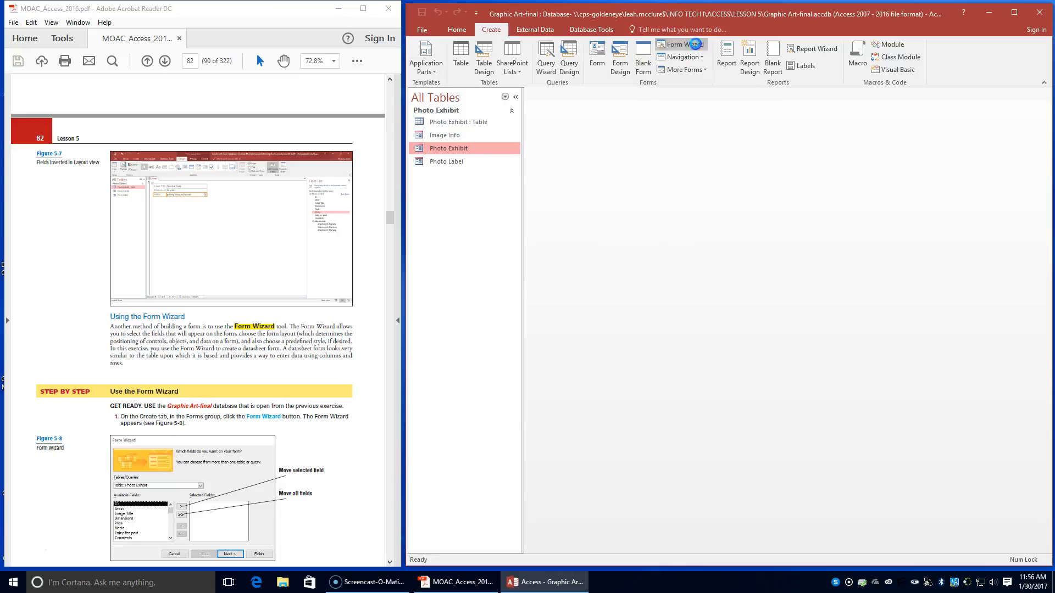
{"action": "scroll", "coordinate": [194, 369], "scroll_direction": "down", "scroll_amount": 1}
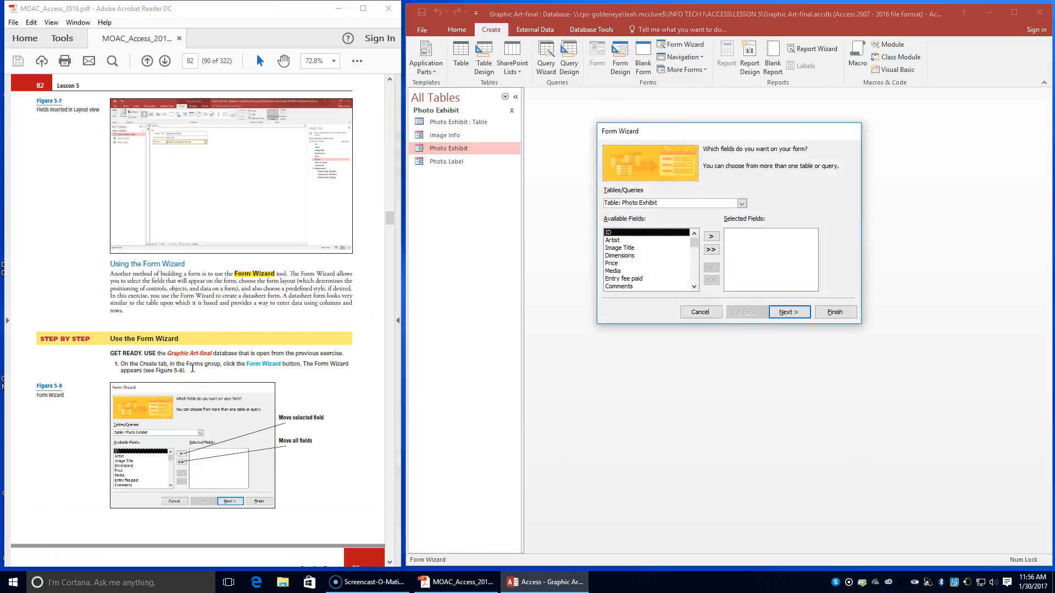
{"action": "scroll", "coordinate": [192, 369], "scroll_direction": "down", "scroll_amount": 1}
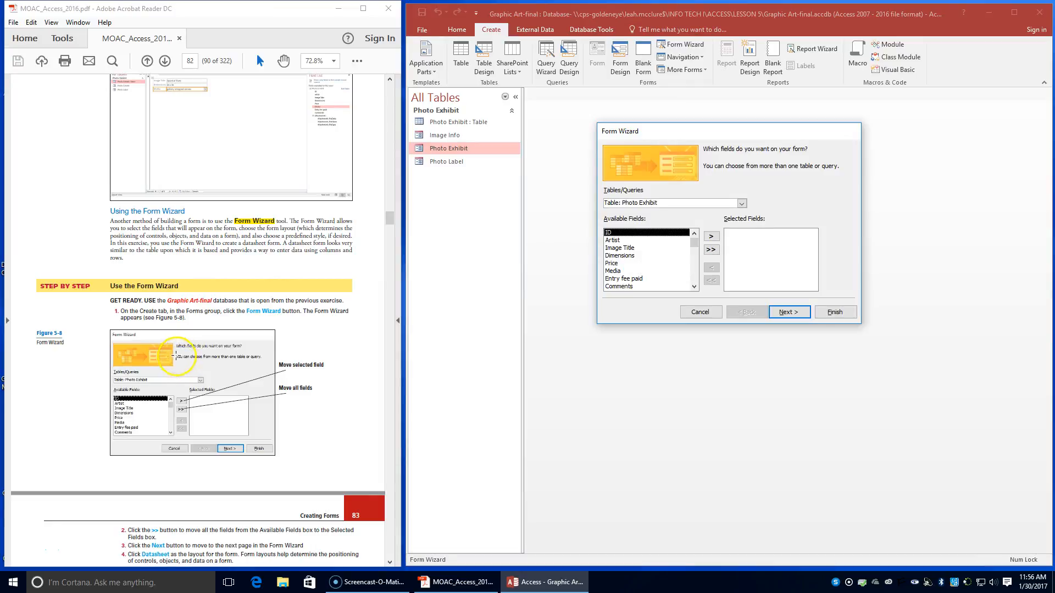
{"action": "scroll", "coordinate": [258, 397], "scroll_direction": "down", "scroll_amount": 1}
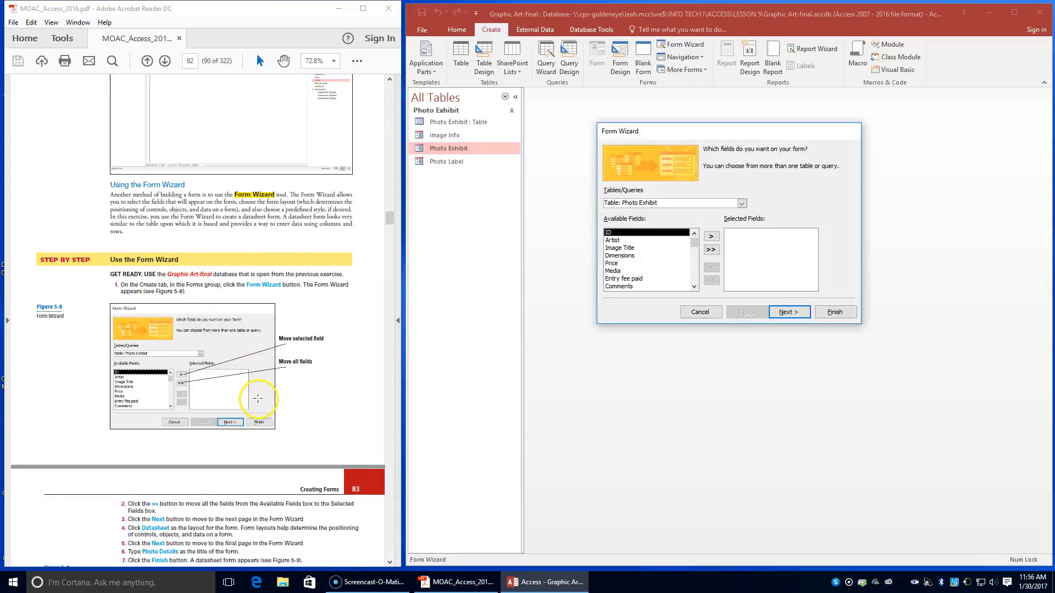
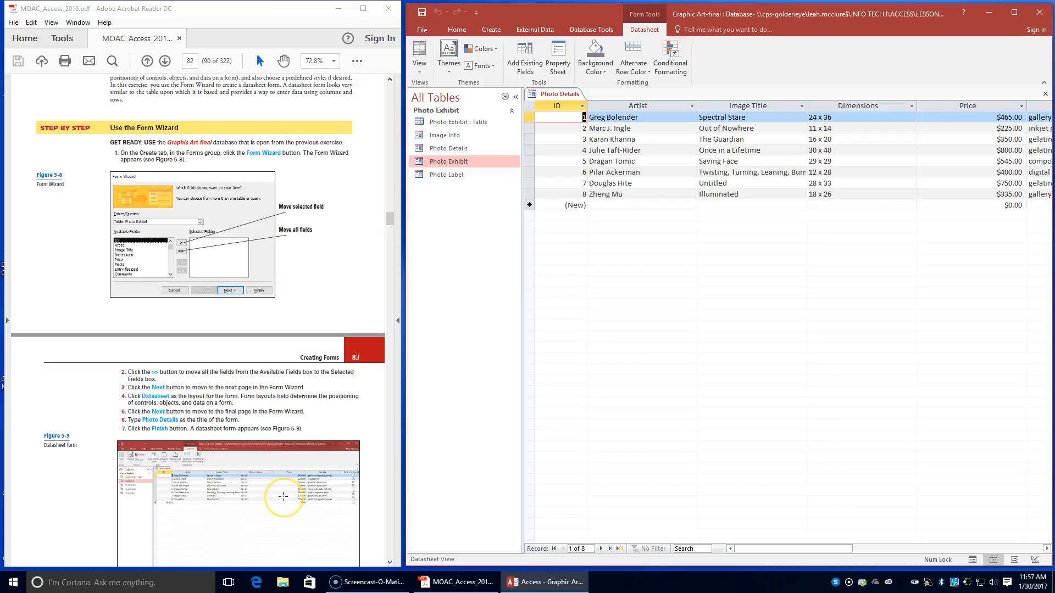
- Check the Photo Details datasheet form against the textbook's Figure 5-9 and close the form
{"action": "scroll", "coordinate": [283, 497], "scroll_direction": "down", "scroll_amount": 3}
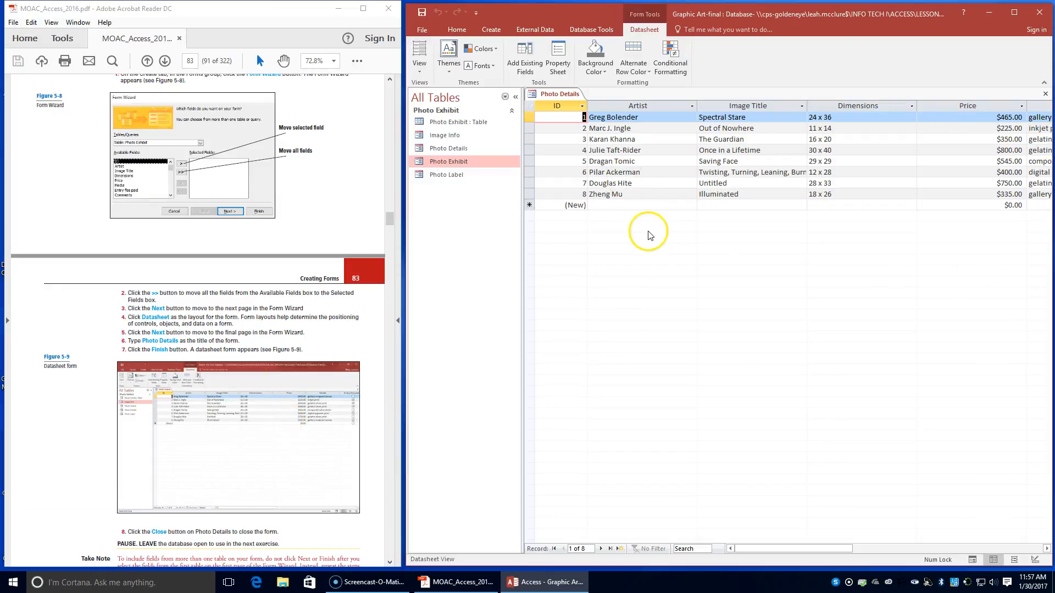
{"action": "scroll", "coordinate": [353, 353], "scroll_direction": "down", "scroll_amount": 2}
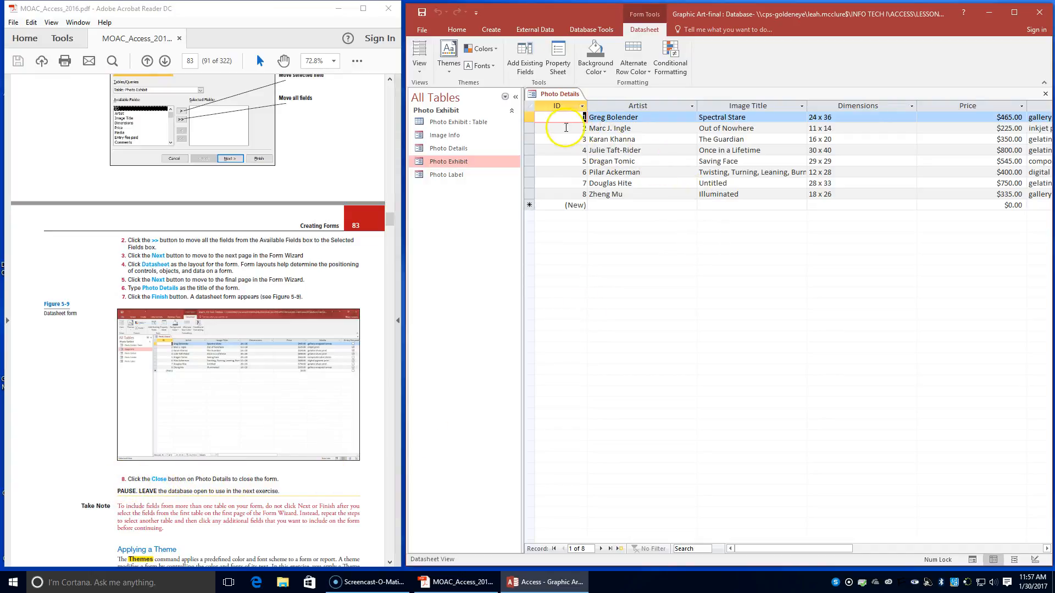
{"action": "right_click", "coordinate": [544, 105]}
{"action": "left_click", "coordinate": [554, 111]}
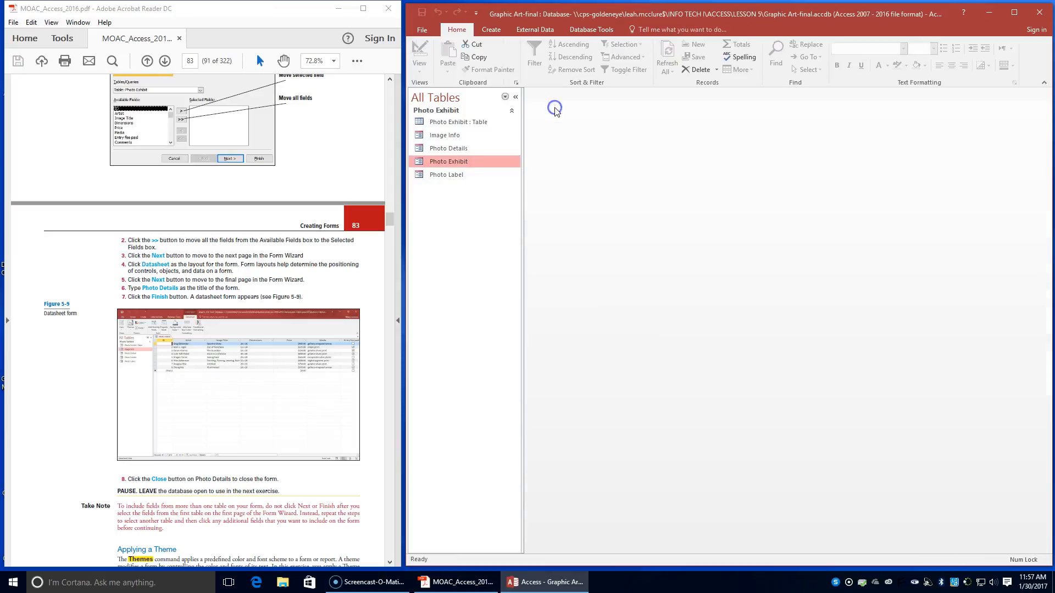
- Follow the textbook to the Apply a Theme exercise and open the Image Info form in Layout view
{"action": "scroll", "coordinate": [323, 406], "scroll_direction": "down", "scroll_amount": 3}
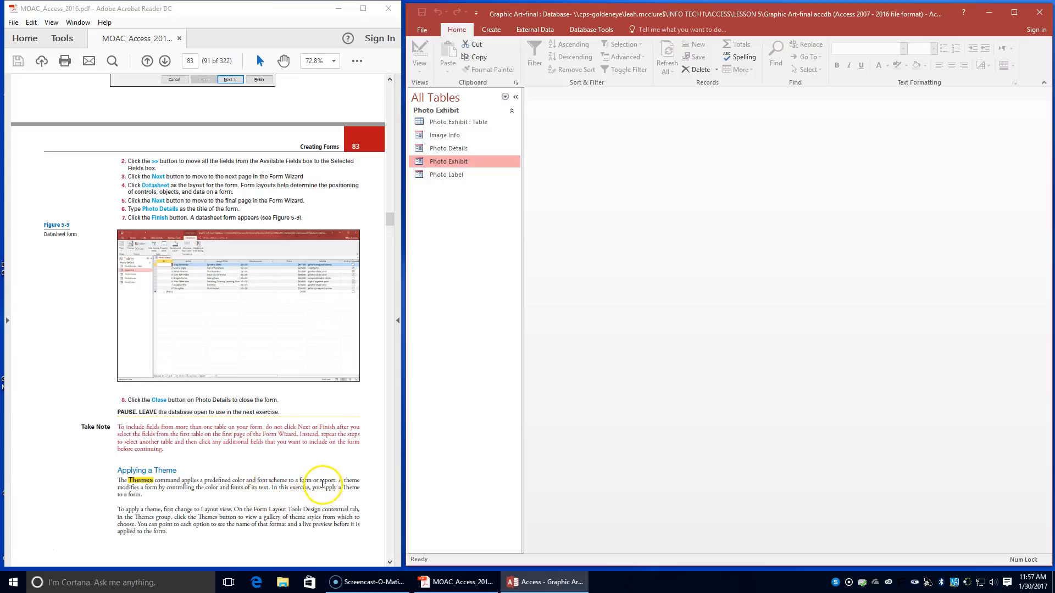
{"action": "scroll", "coordinate": [322, 484], "scroll_direction": "down", "scroll_amount": 1}
{"action": "scroll", "coordinate": [322, 489], "scroll_direction": "down", "scroll_amount": 7}
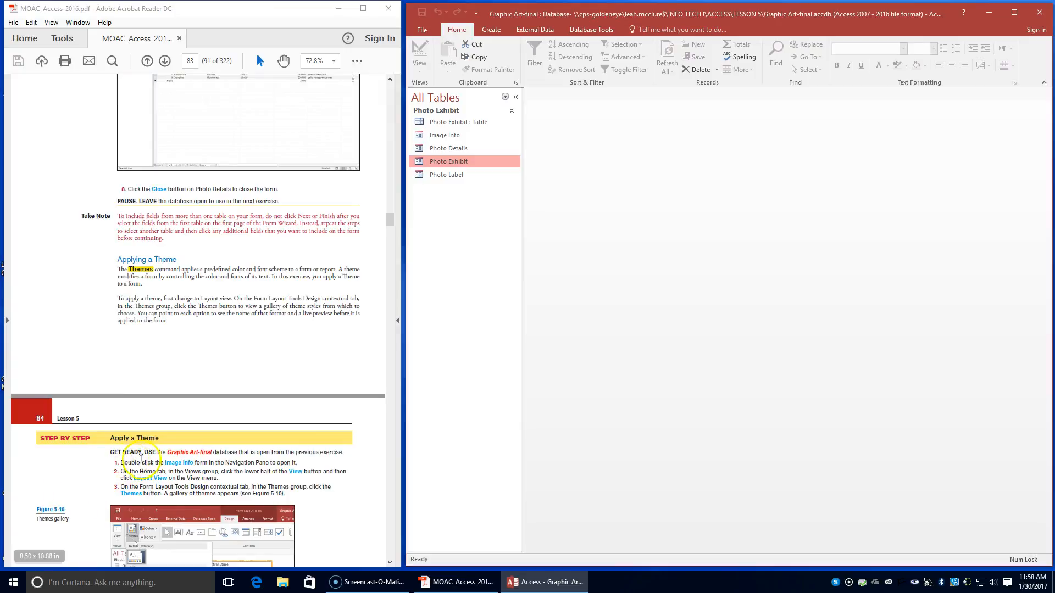
{"action": "double_click", "coordinate": [471, 138]}
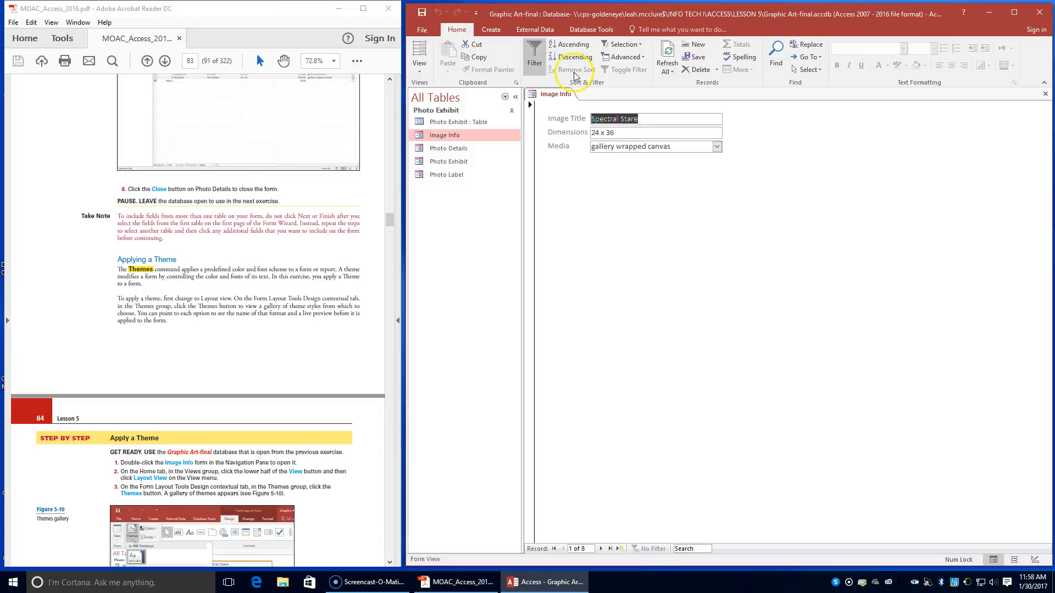
{"action": "left_click", "coordinate": [419, 66]}
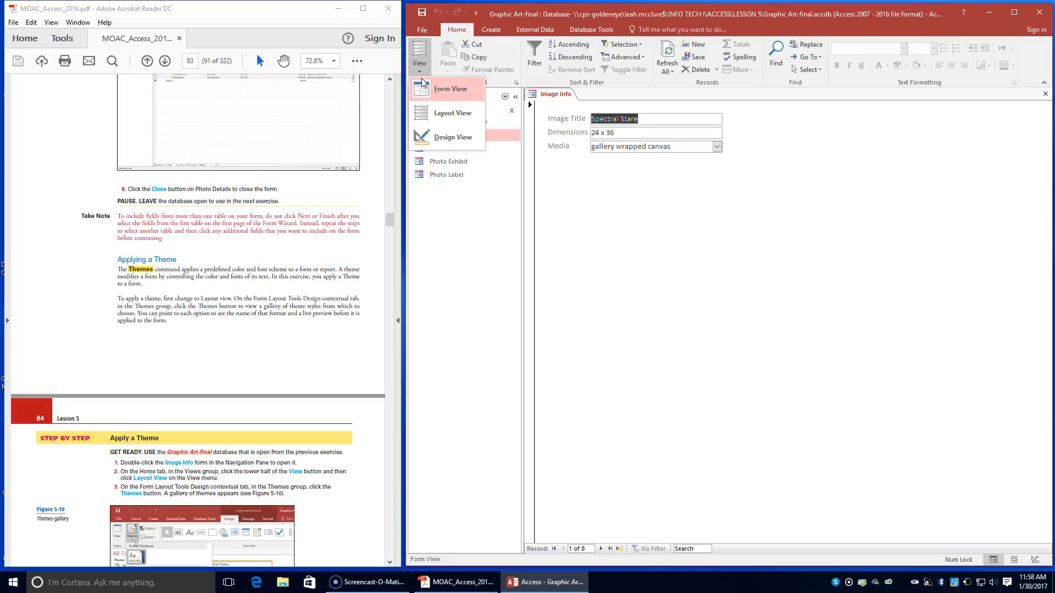
{"action": "left_click", "coordinate": [432, 123]}
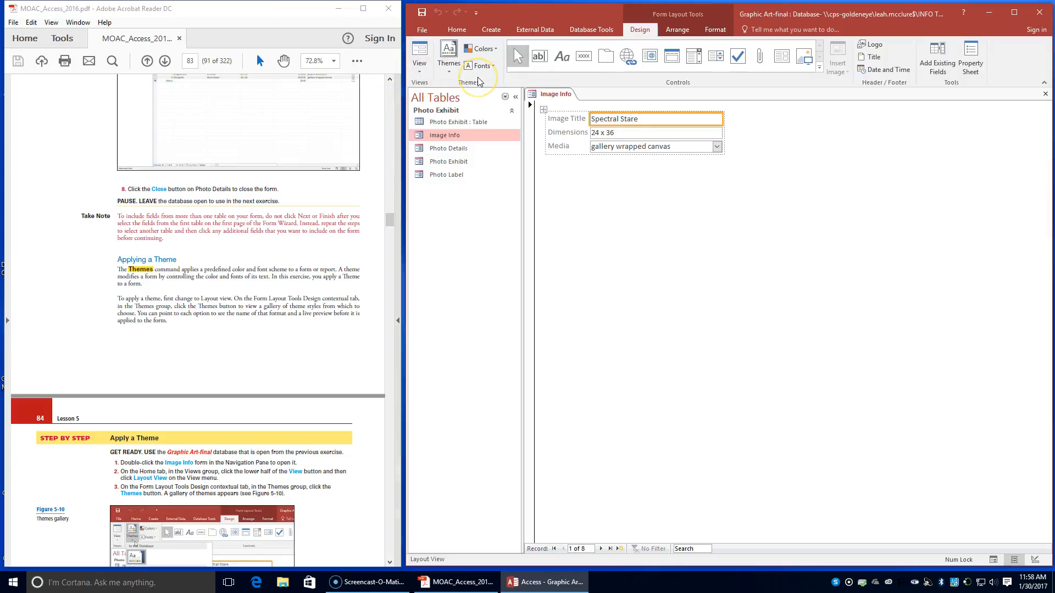
- Apply the Integral theme to the Image Info form, checking the themes gallery against the textbook's Figure 5-10
{"action": "left_click", "coordinate": [449, 55]}
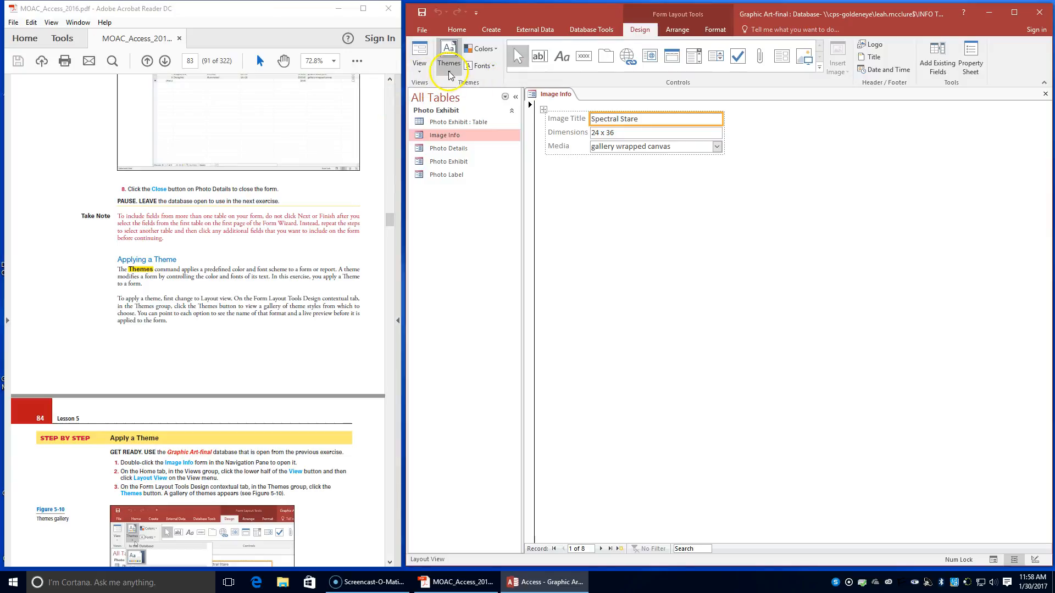
{"action": "scroll", "coordinate": [90, 366], "scroll_direction": "down", "scroll_amount": 1}
{"action": "scroll", "coordinate": [89, 366], "scroll_direction": "down", "scroll_amount": 1}
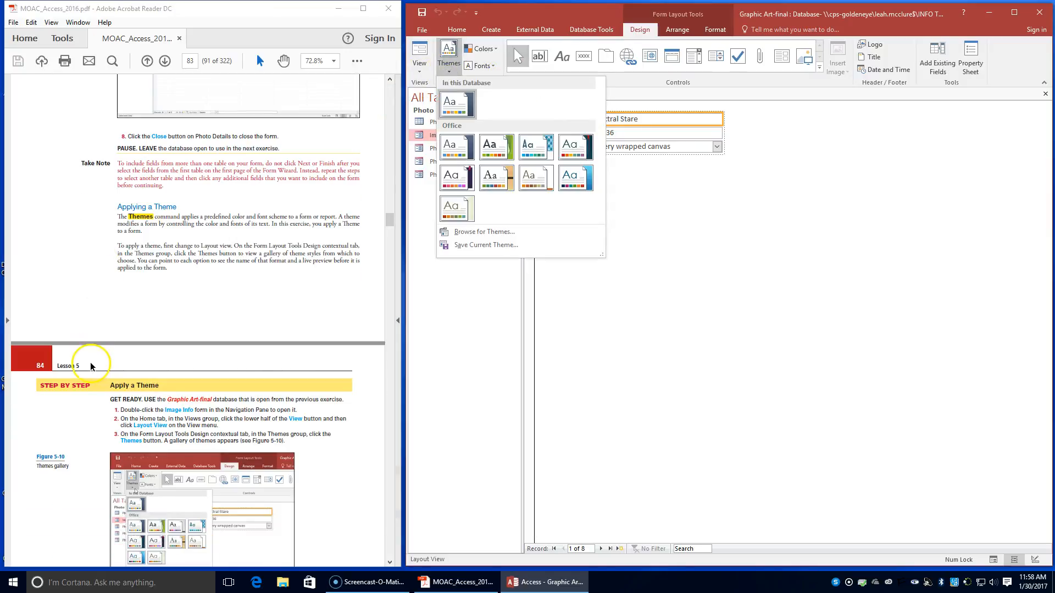
{"action": "scroll", "coordinate": [91, 366], "scroll_direction": "down", "scroll_amount": 7}
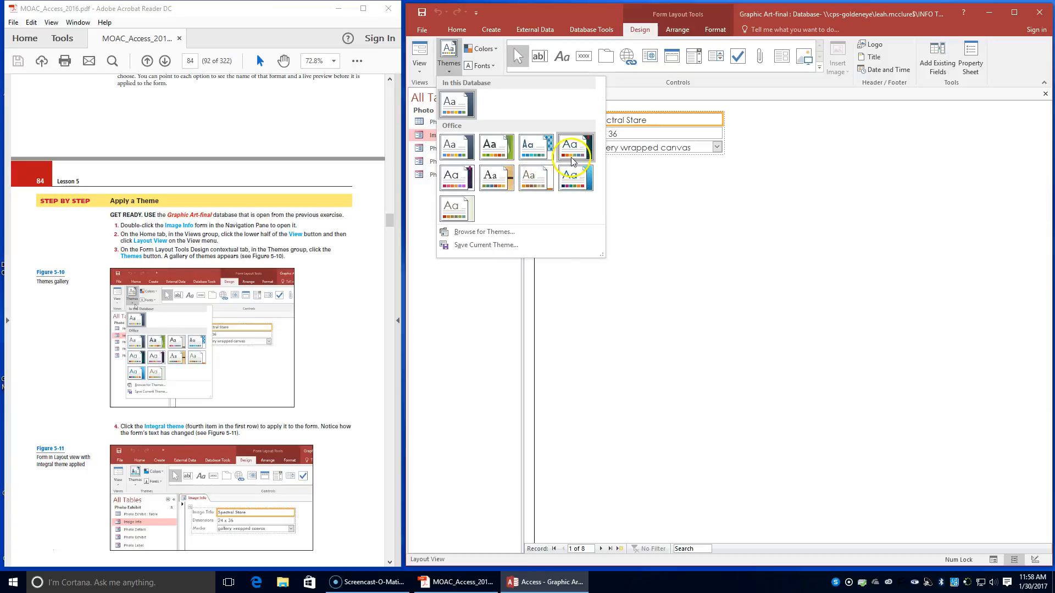
{"action": "left_click", "coordinate": [544, 157]}
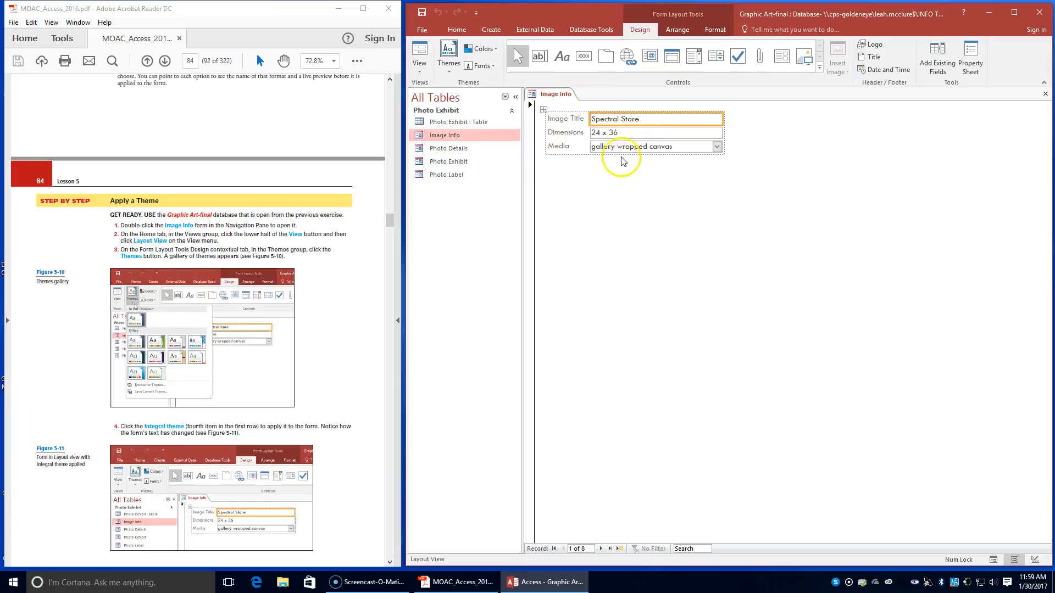
- Compare the themed form with the textbook's Figure 5-11 and close Image Info
{"action": "scroll", "coordinate": [152, 342], "scroll_direction": "down", "scroll_amount": 3}
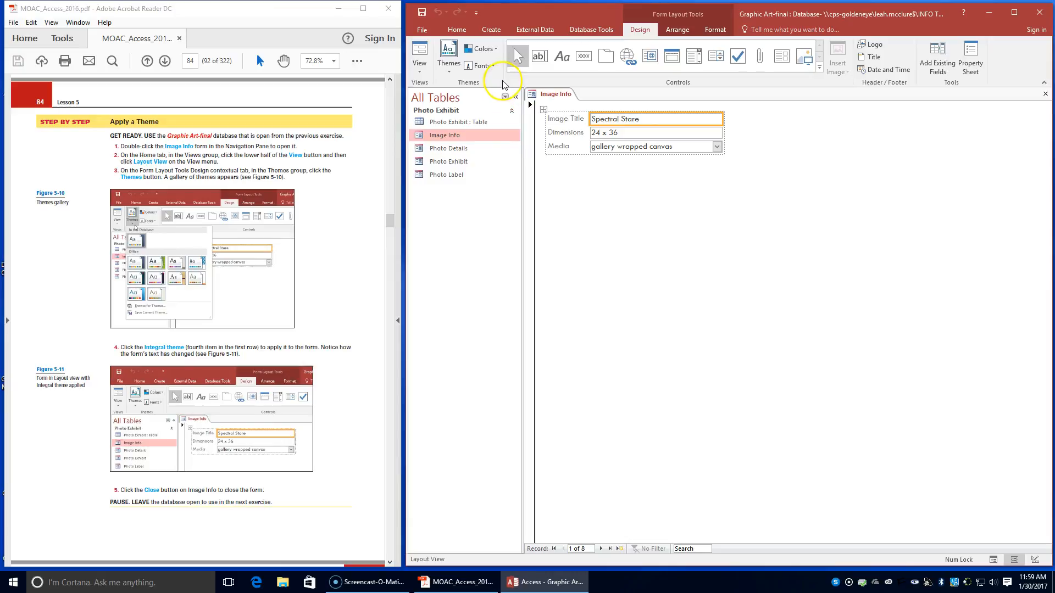
{"action": "right_click", "coordinate": [547, 94]}
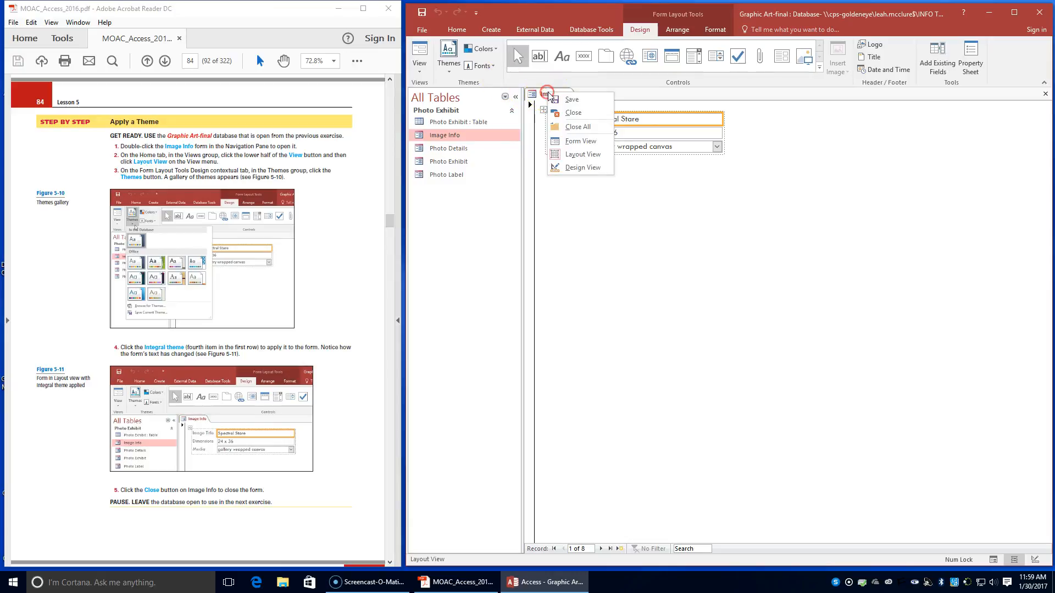
{"action": "left_click", "coordinate": [571, 113]}
- Follow the textbook to the Sort Data within a Form exercise and open the Photo Label form in Form view
{"action": "scroll", "coordinate": [160, 509], "scroll_direction": "down", "scroll_amount": 2}
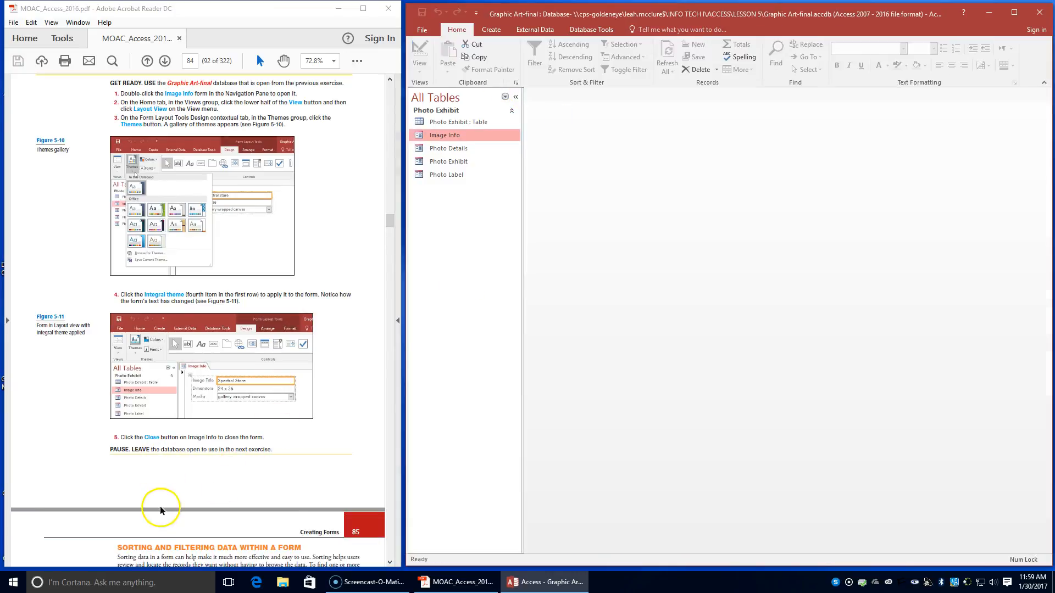
{"action": "scroll", "coordinate": [217, 462], "scroll_direction": "down", "scroll_amount": 2}
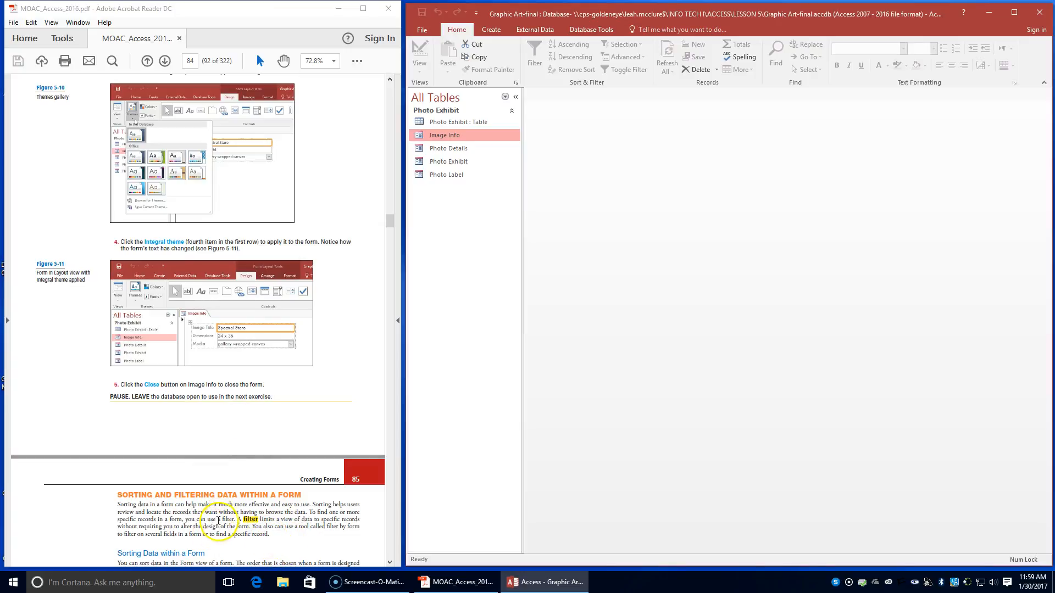
{"action": "scroll", "coordinate": [238, 410], "scroll_direction": "down", "scroll_amount": 2}
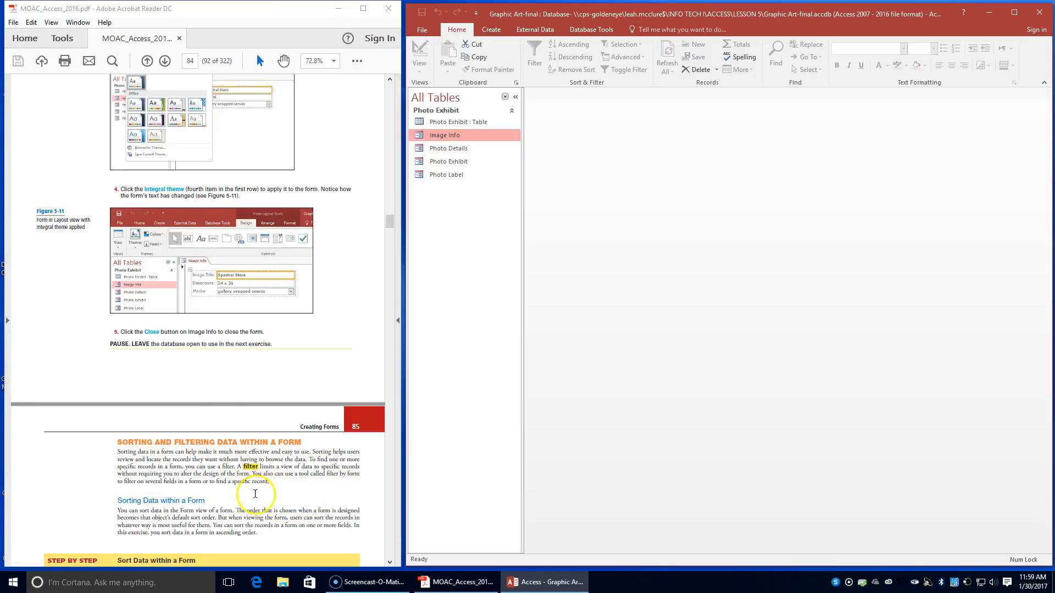
{"action": "scroll", "coordinate": [227, 522], "scroll_direction": "down", "scroll_amount": 2}
{"action": "scroll", "coordinate": [224, 526], "scroll_direction": "down", "scroll_amount": 3}
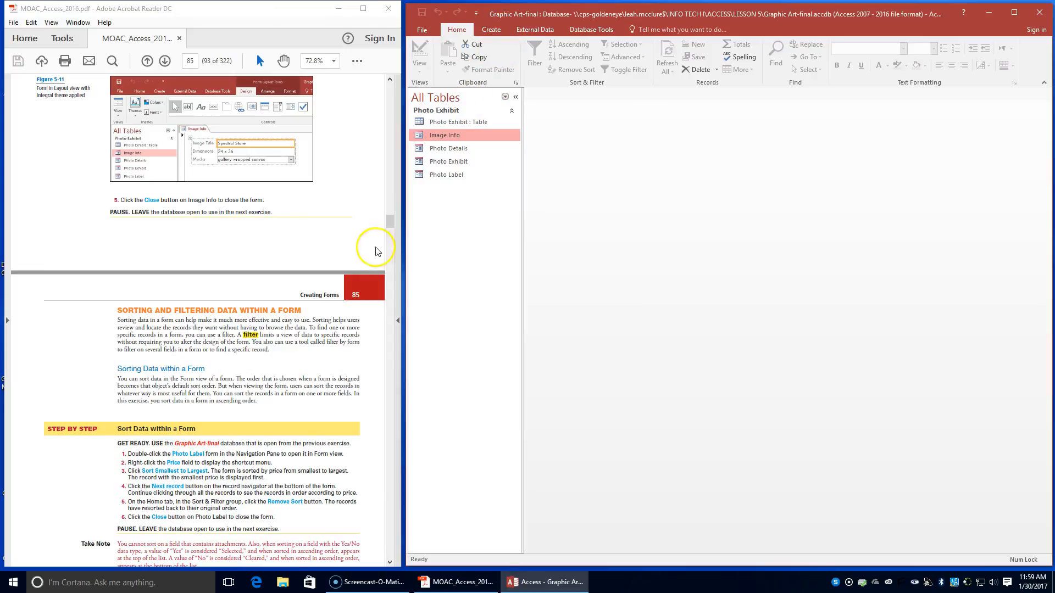
{"action": "left_click", "coordinate": [453, 175]}
{"action": "double_click", "coordinate": [453, 174]}
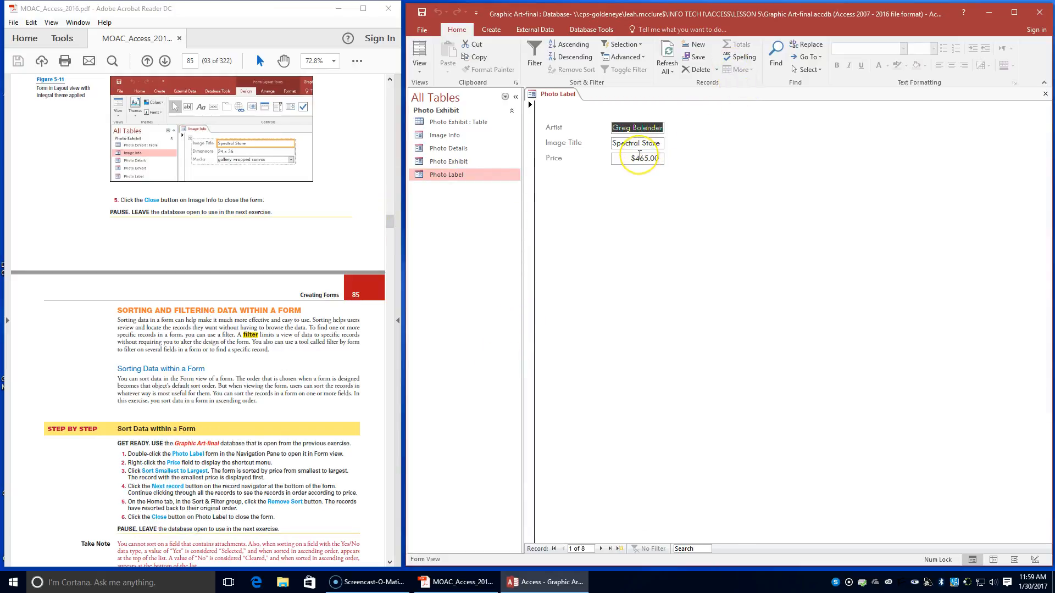
- Sort the Photo Label form's records by Price from smallest to largest and check the textbook's next instruction
{"action": "right_click", "coordinate": [557, 159]}
{"action": "right_click", "coordinate": [552, 160]}
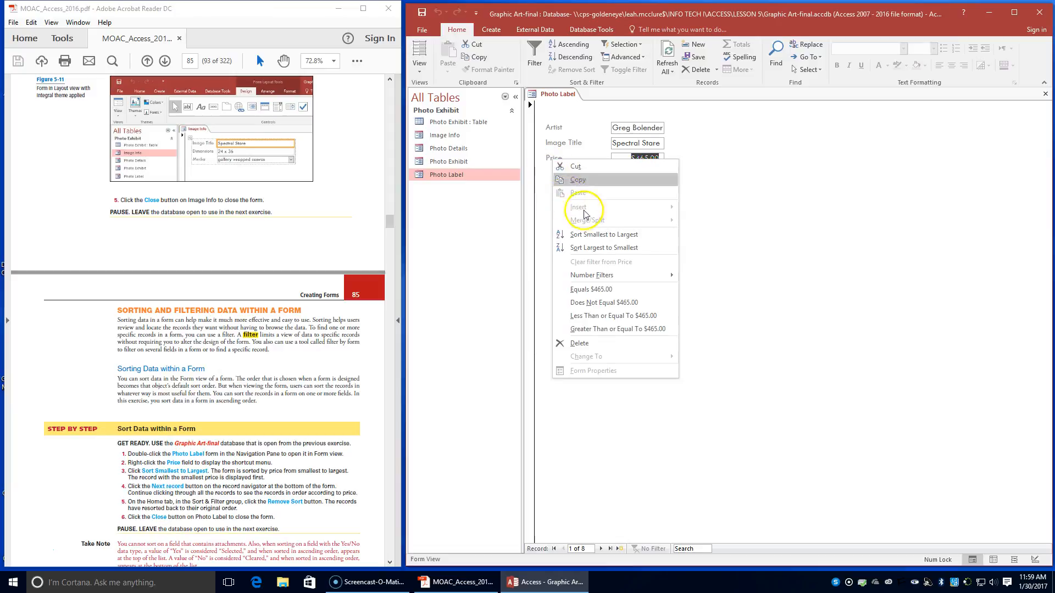
{"action": "left_click", "coordinate": [605, 234]}
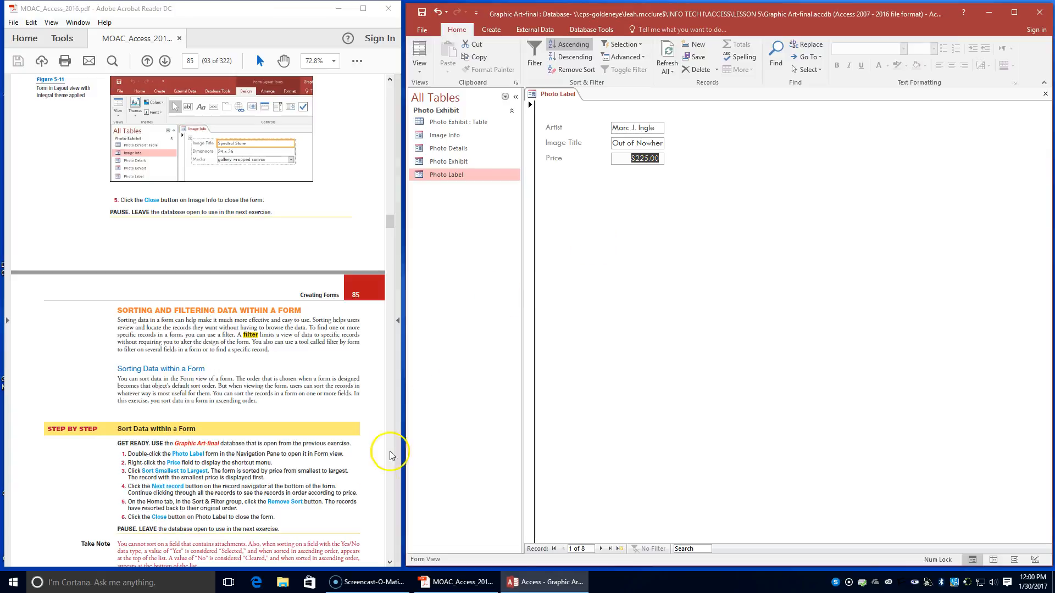
{"action": "right_click", "coordinate": [365, 478]}
{"action": "left_click", "coordinate": [299, 469]}
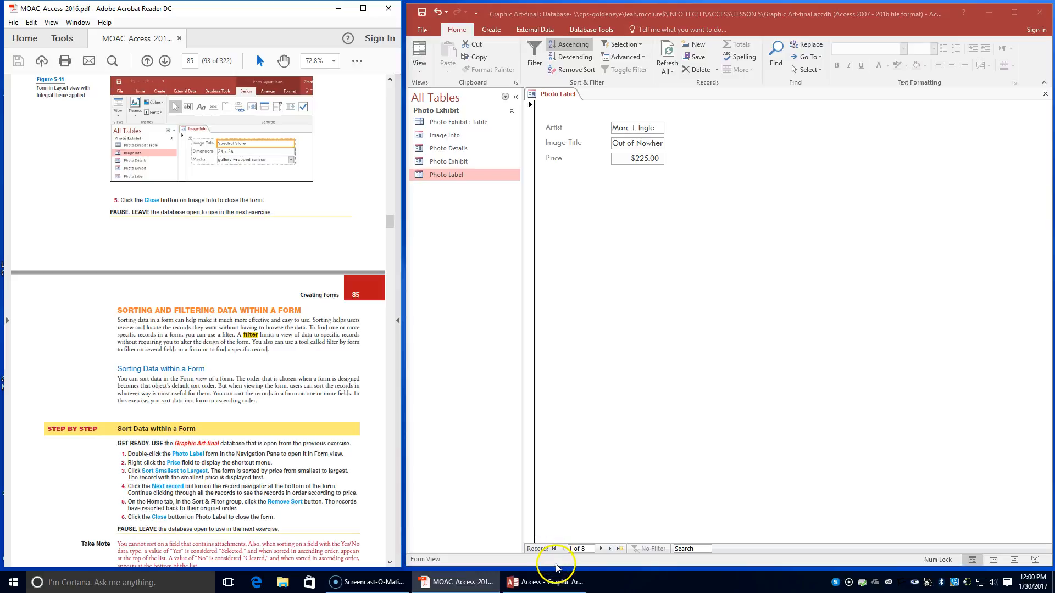
- Shrink the Access window slightly so that its record navigator sits well clear of the taskbar
{"action": "left_click", "coordinate": [601, 550]}
{"action": "left_click", "coordinate": [601, 549]}
{"action": "left_click", "coordinate": [554, 549]}
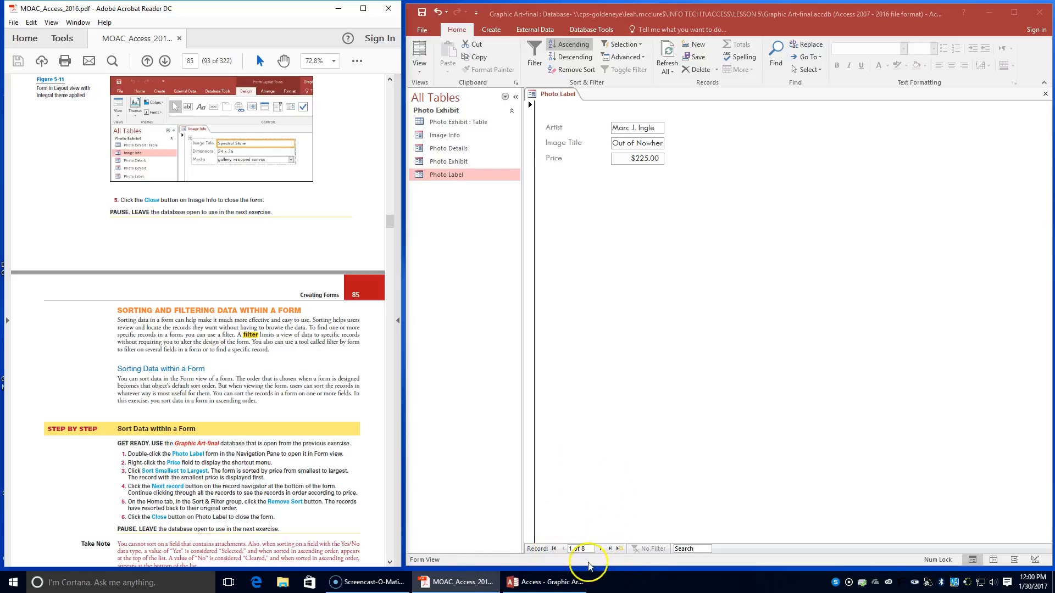
{"action": "left_click_drag", "start_coordinate": [407, 568], "coordinate": [410, 550]}
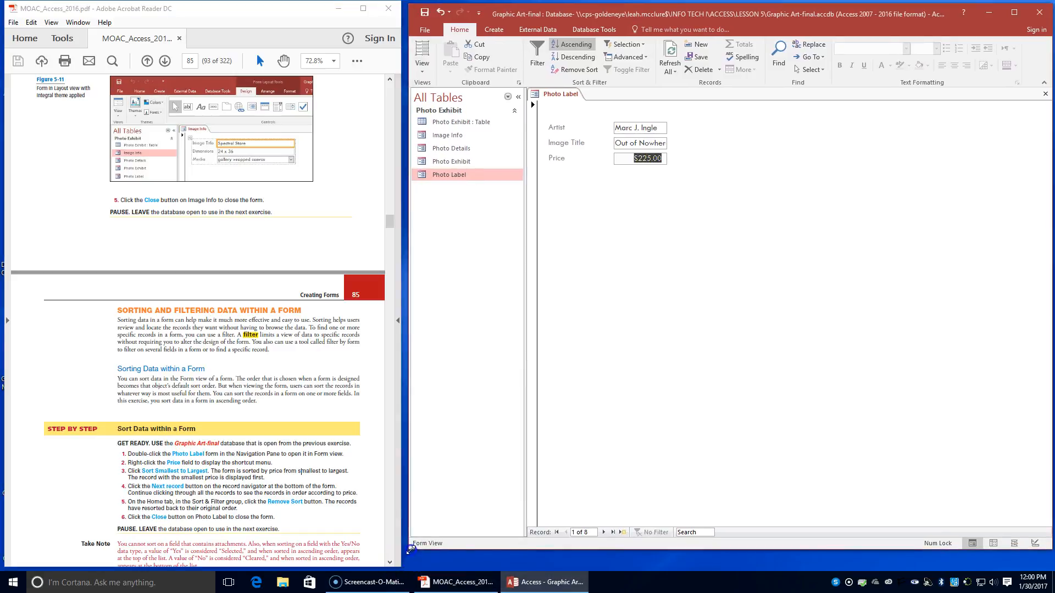
- Step forward through all the records to see them in price order and return to the first record
{"action": "left_click", "coordinate": [603, 532]}
{"action": "left_click", "coordinate": [601, 532]}
{"action": "left_click", "coordinate": [601, 533]}
{"action": "left_click", "coordinate": [602, 532]}
{"action": "left_click", "coordinate": [601, 532]}
{"action": "left_click", "coordinate": [601, 533]}
{"action": "left_click", "coordinate": [601, 532]}
{"action": "left_click", "coordinate": [602, 533]}
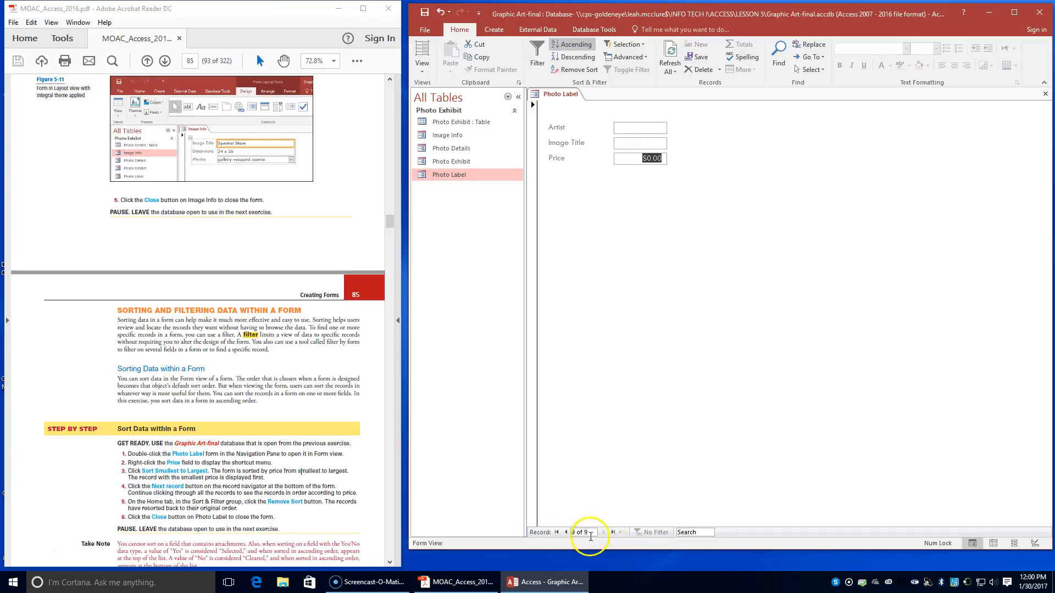
{"action": "left_click", "coordinate": [566, 532]}
{"action": "left_click", "coordinate": [566, 532]}
{"action": "left_click", "coordinate": [566, 533]}
{"action": "left_click", "coordinate": [566, 533]}
{"action": "left_click", "coordinate": [566, 532]}
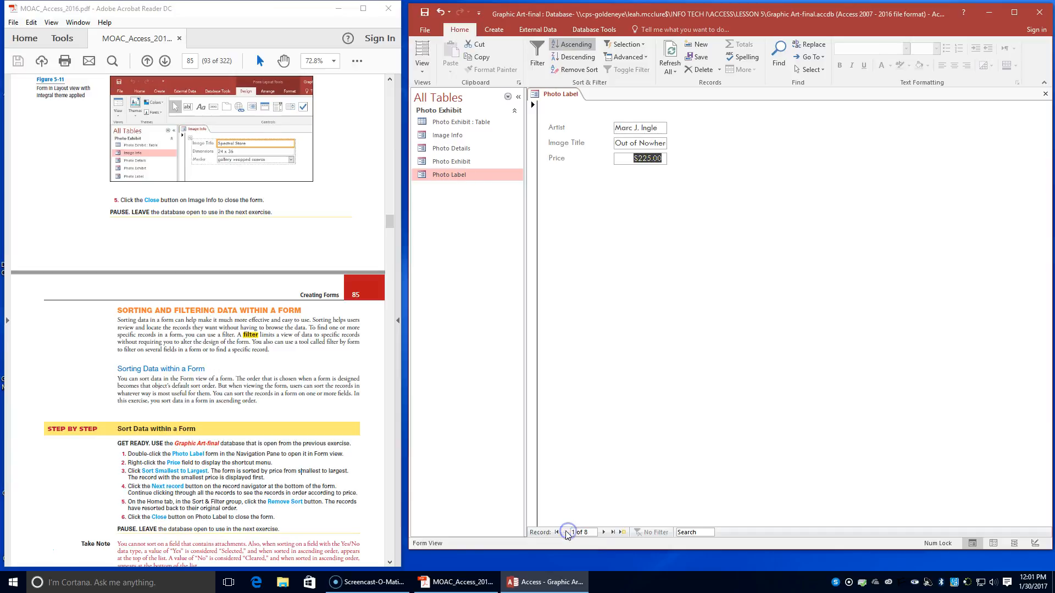
- Remove the sort from the Photo Label form as the exercise instructs and close the form
{"action": "left_click", "coordinate": [134, 475]}
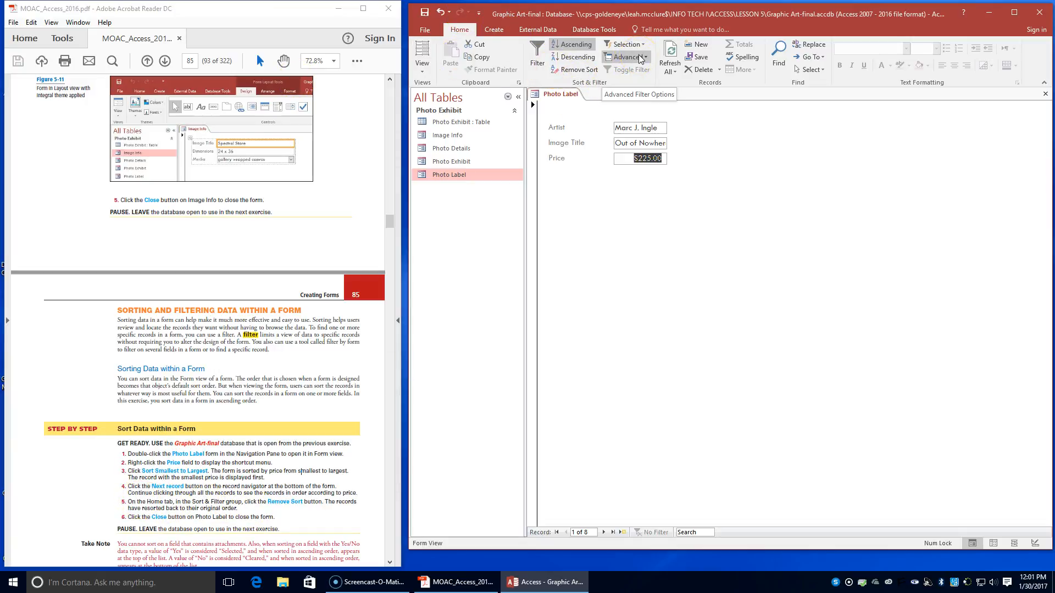
{"action": "left_click", "coordinate": [589, 70]}
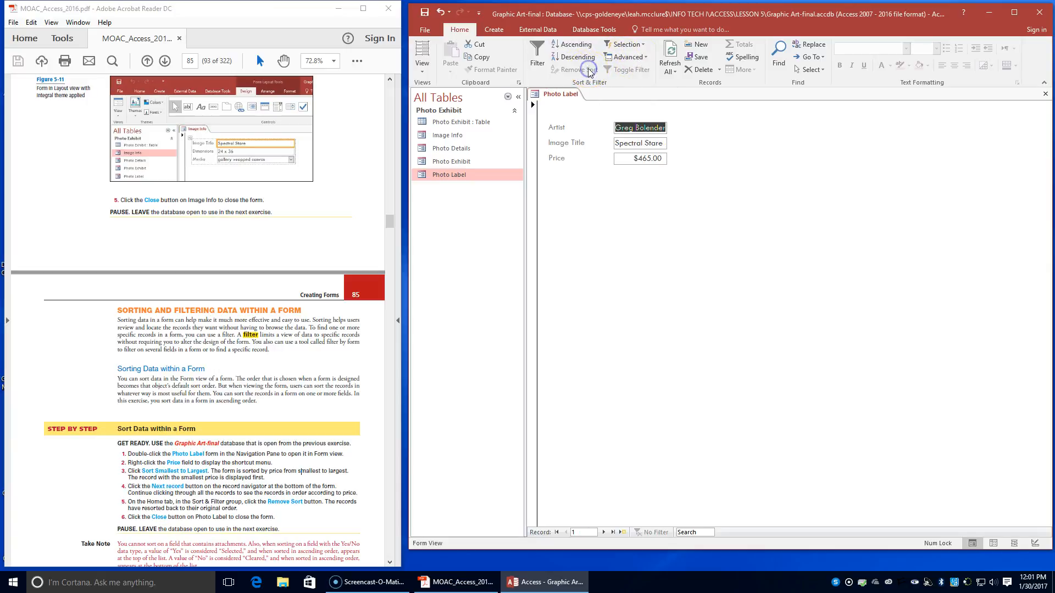
{"action": "scroll", "coordinate": [357, 451], "scroll_direction": "up", "scroll_amount": 1}
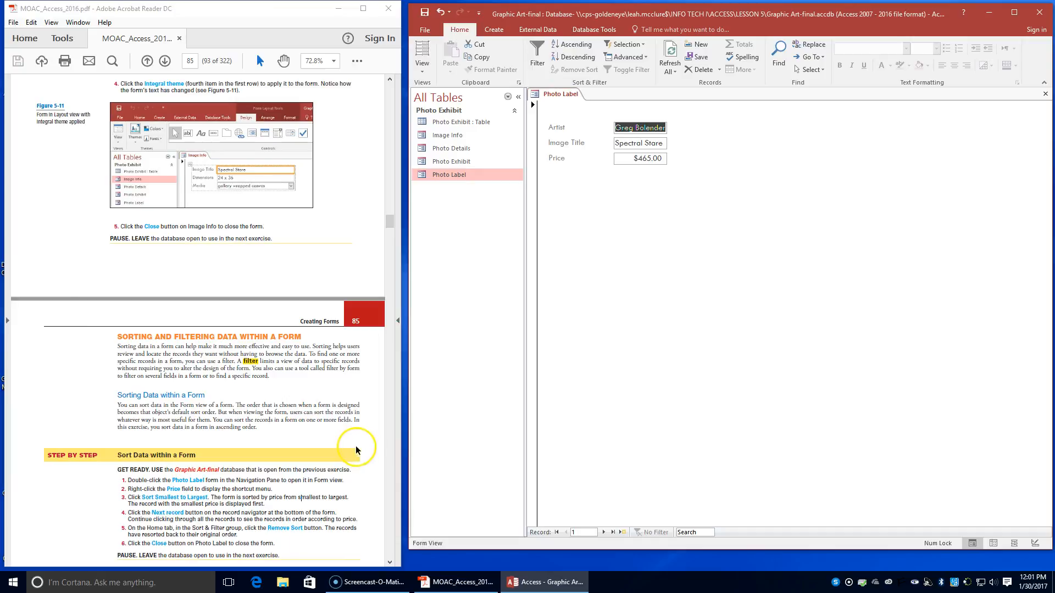
{"action": "scroll", "coordinate": [351, 448], "scroll_direction": "down", "scroll_amount": 1}
{"action": "scroll", "coordinate": [350, 448], "scroll_direction": "down", "scroll_amount": 1}
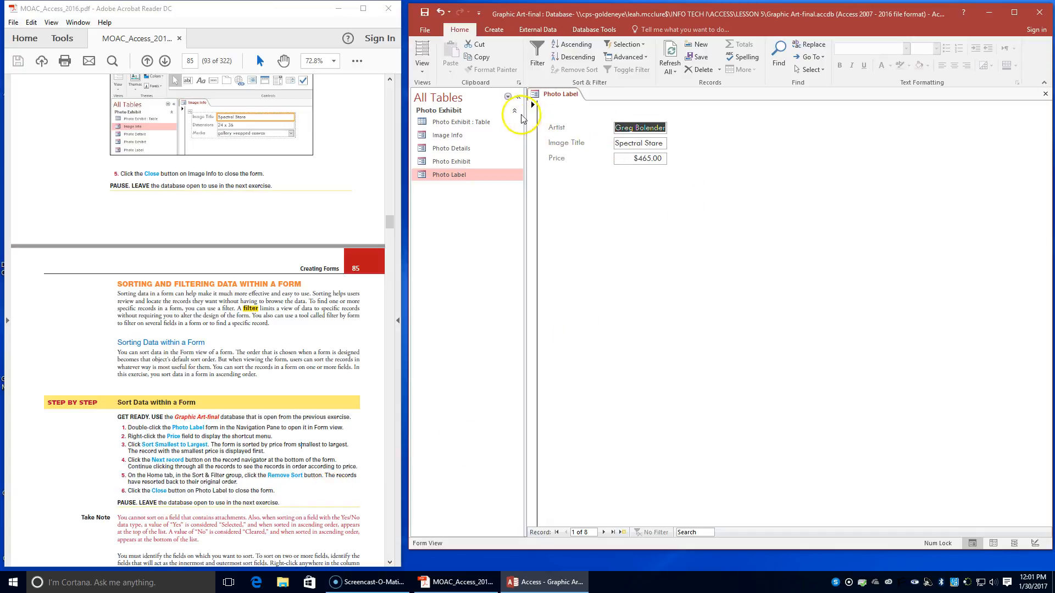
{"action": "right_click", "coordinate": [573, 96]}
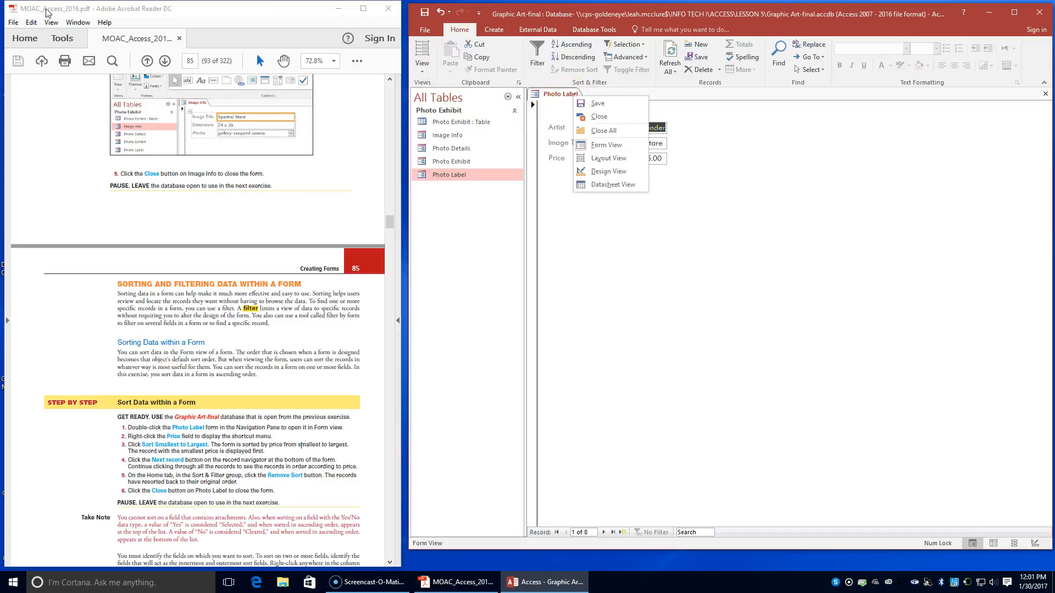
{"action": "left_click", "coordinate": [599, 117]}
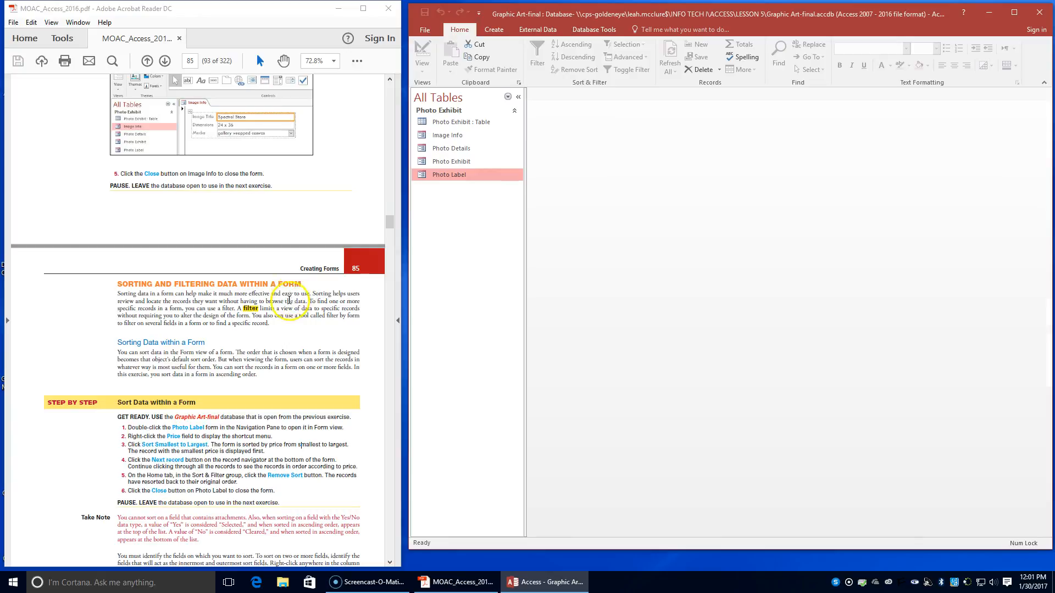
- Read the textbook's notes on sorting and filtering form data, up to the Filter Data with Common Filters exercise
{"action": "scroll", "coordinate": [299, 313], "scroll_direction": "down", "scroll_amount": 3}
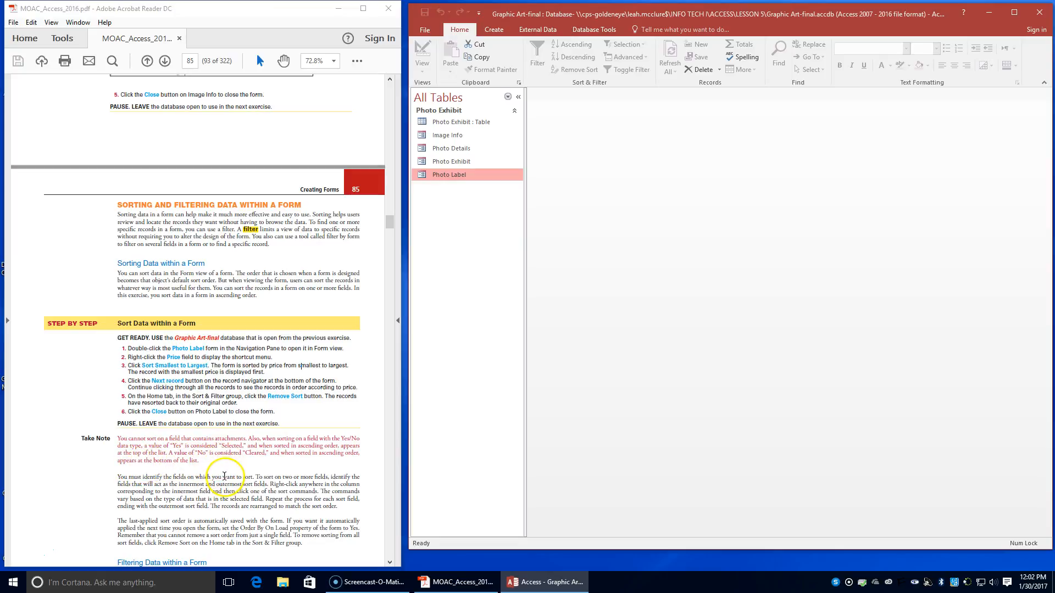
{"action": "scroll", "coordinate": [224, 477], "scroll_direction": "down", "scroll_amount": 3}
{"action": "scroll", "coordinate": [222, 481], "scroll_direction": "down", "scroll_amount": 4}
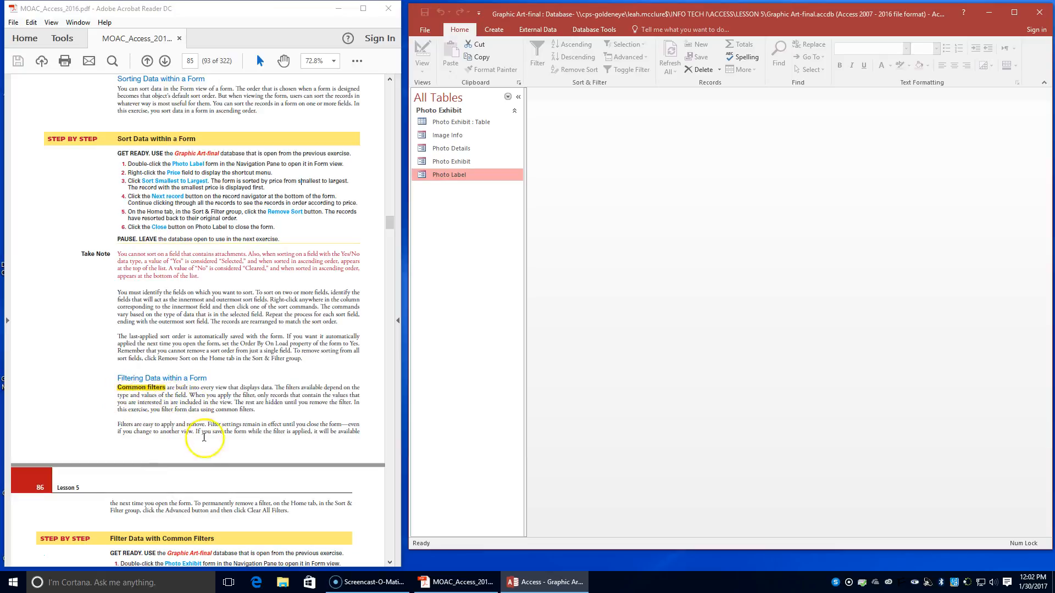
- Open the Photo Exhibit form and apply a text filter so that Media contains "print"
{"action": "scroll", "coordinate": [205, 440], "scroll_direction": "down", "scroll_amount": 2}
{"action": "scroll", "coordinate": [206, 446], "scroll_direction": "down", "scroll_amount": 2}
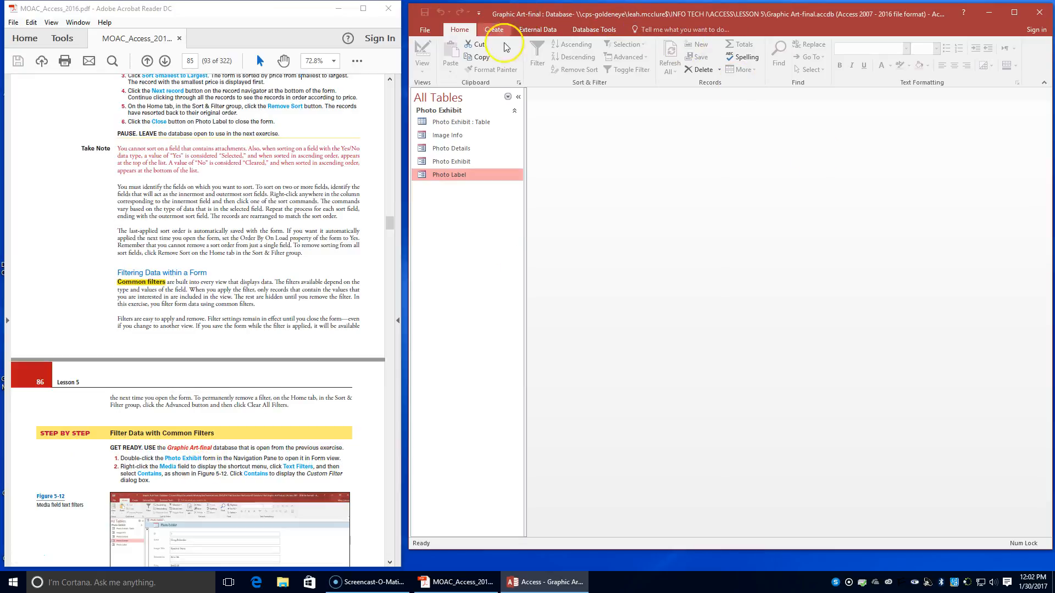
{"action": "double_click", "coordinate": [453, 163]}
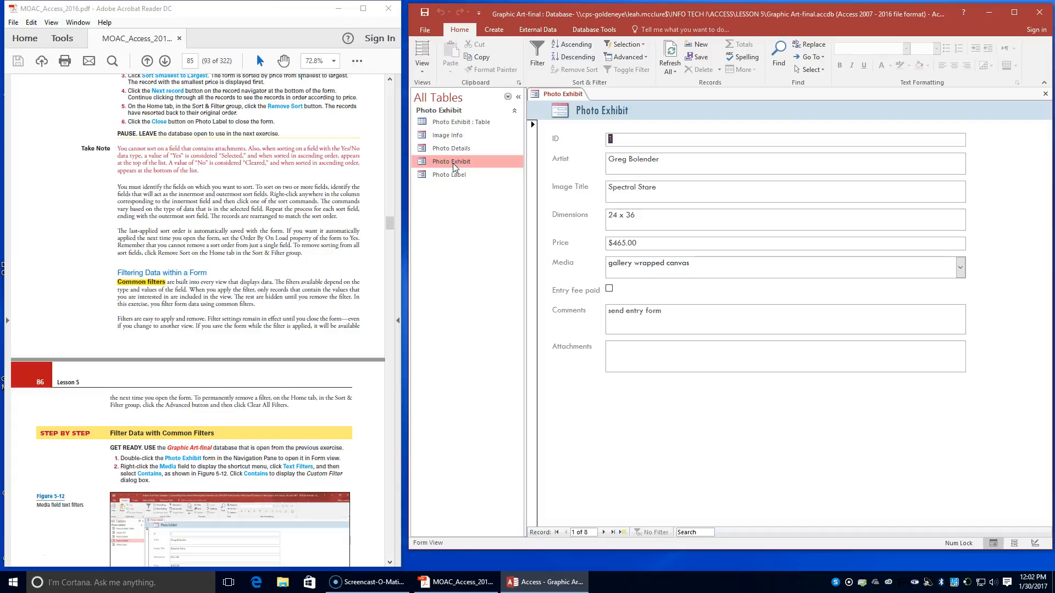
{"action": "right_click", "coordinate": [565, 263]}
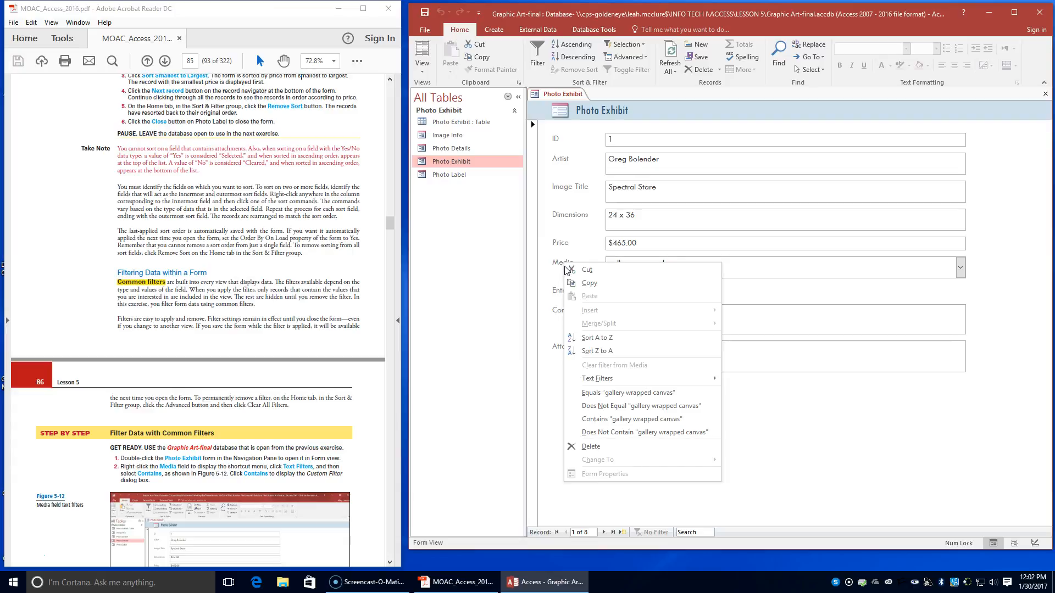
{"action": "left_click", "coordinate": [621, 379]}
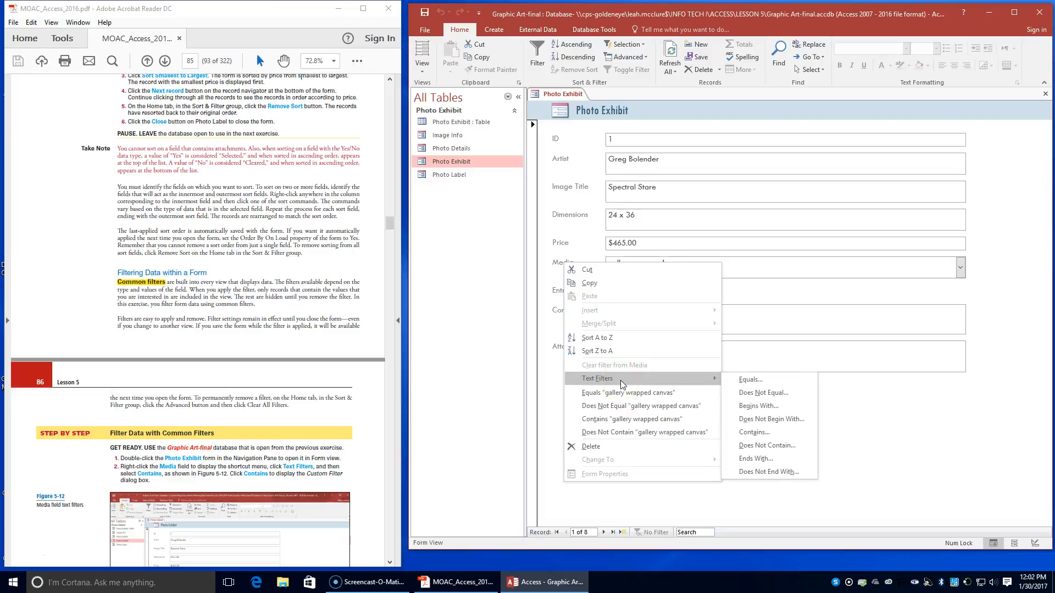
{"action": "left_click", "coordinate": [761, 433]}
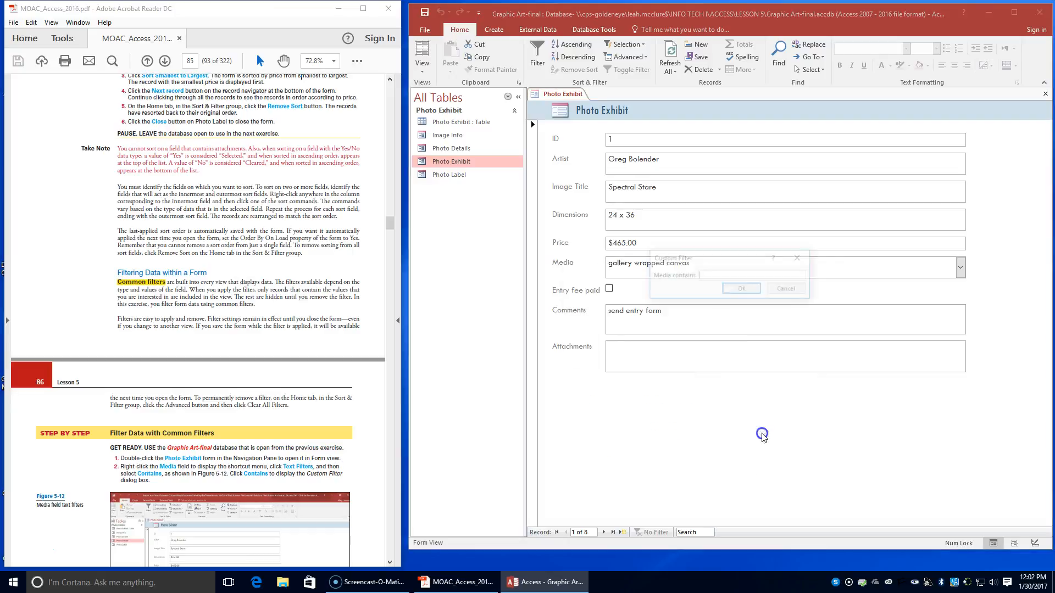
{"action": "scroll", "coordinate": [257, 363], "scroll_direction": "down", "scroll_amount": 2}
{"action": "scroll", "coordinate": [255, 371], "scroll_direction": "down", "scroll_amount": 4}
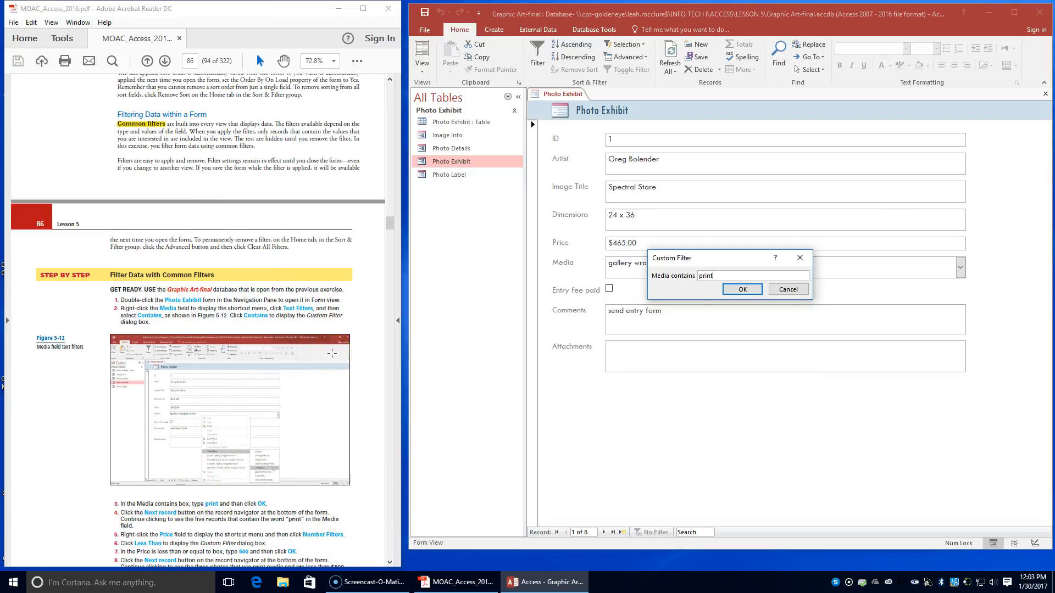
{"action": "key", "text": "Return"}
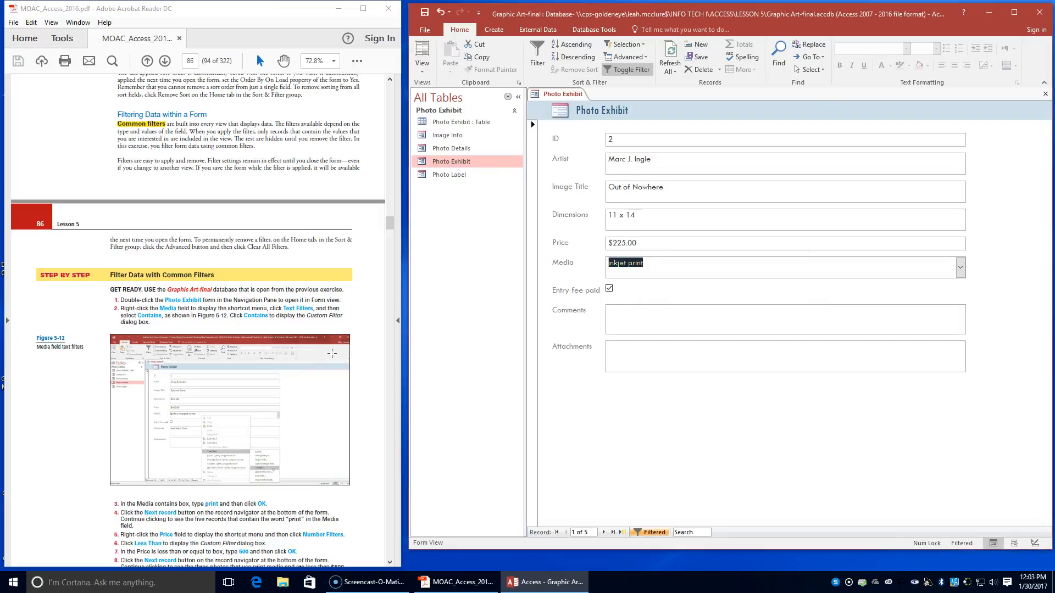
- Step forward through all the records matching the Media filter and return to the first one
{"action": "left_click", "coordinate": [605, 532]}
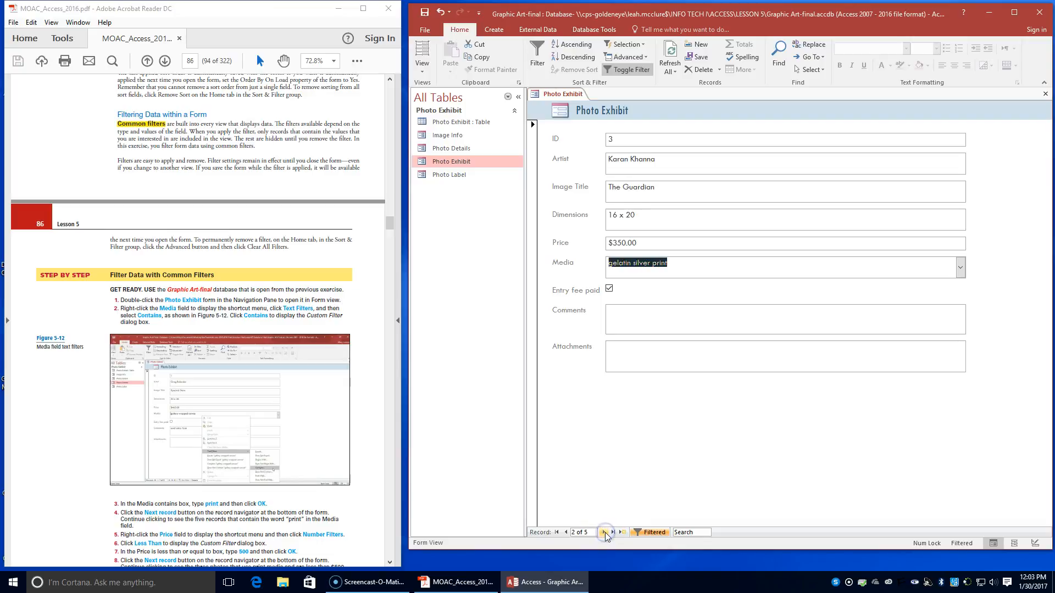
{"action": "left_click", "coordinate": [605, 532]}
{"action": "left_click", "coordinate": [605, 532]}
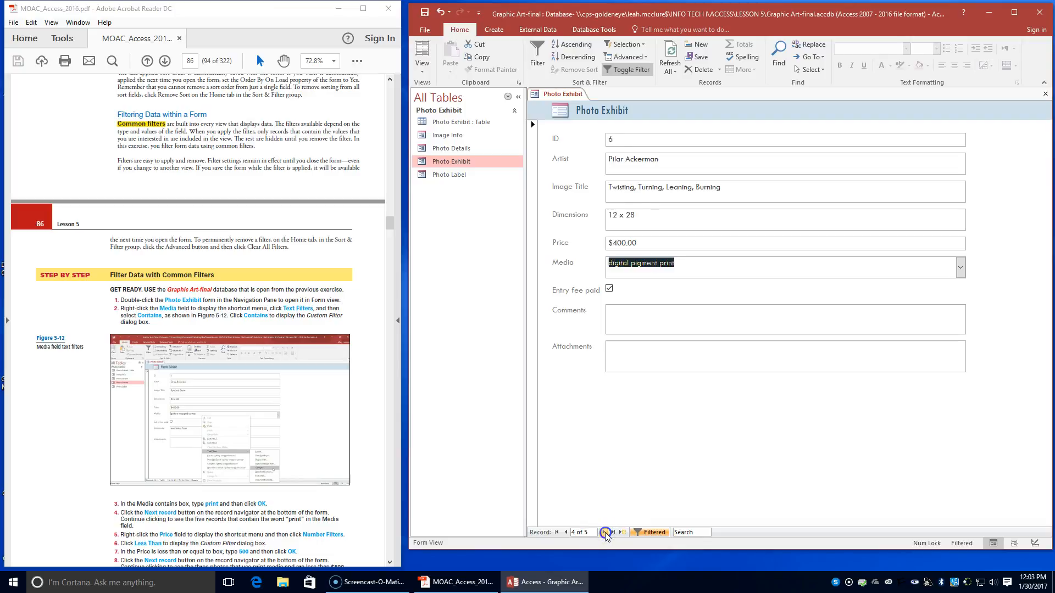
{"action": "left_click", "coordinate": [605, 533]}
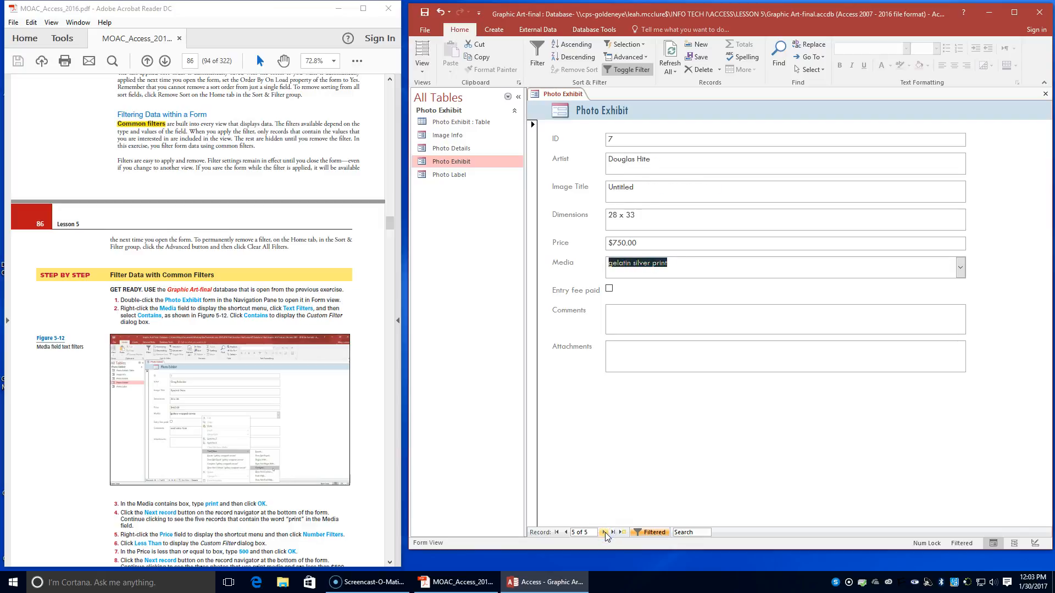
{"action": "left_click", "coordinate": [605, 533]}
{"action": "left_click", "coordinate": [566, 533]}
{"action": "left_click", "coordinate": [566, 533]}
{"action": "left_click", "coordinate": [566, 533]}
{"action": "left_click", "coordinate": [566, 532]}
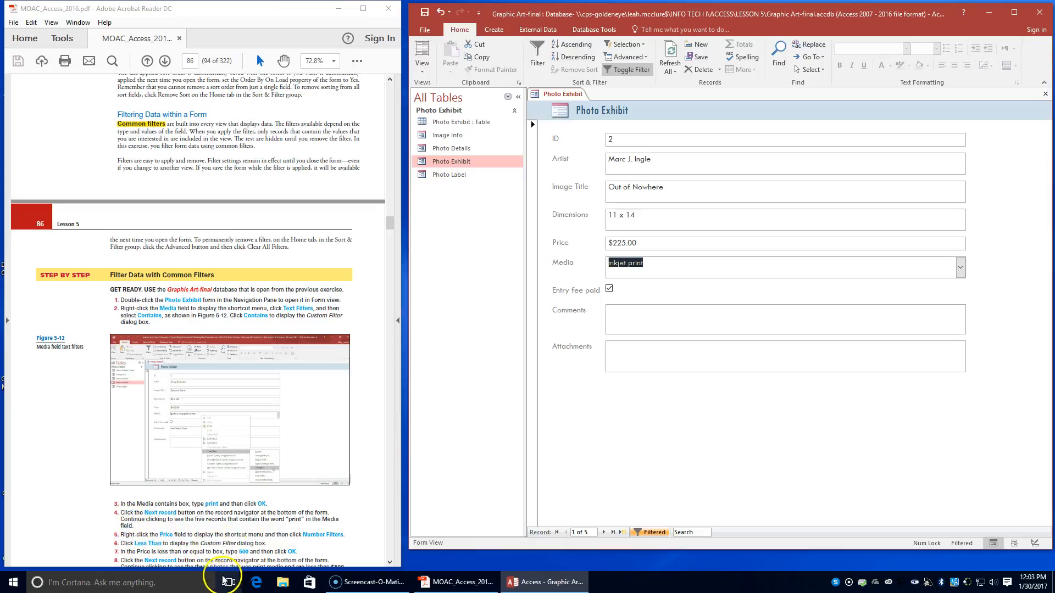
- Add a Less Than number filter on the Price field with the value 500, as the textbook exercise instructs
{"action": "left_click", "coordinate": [560, 244]}
{"action": "right_click", "coordinate": [560, 244]}
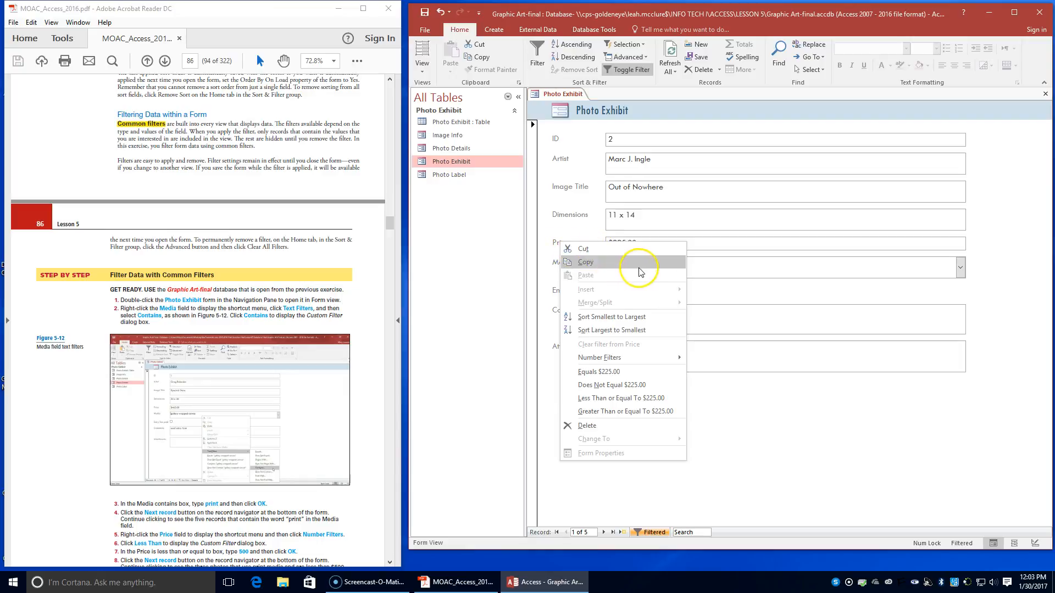
{"action": "mouse_move", "coordinate": [620, 361]}
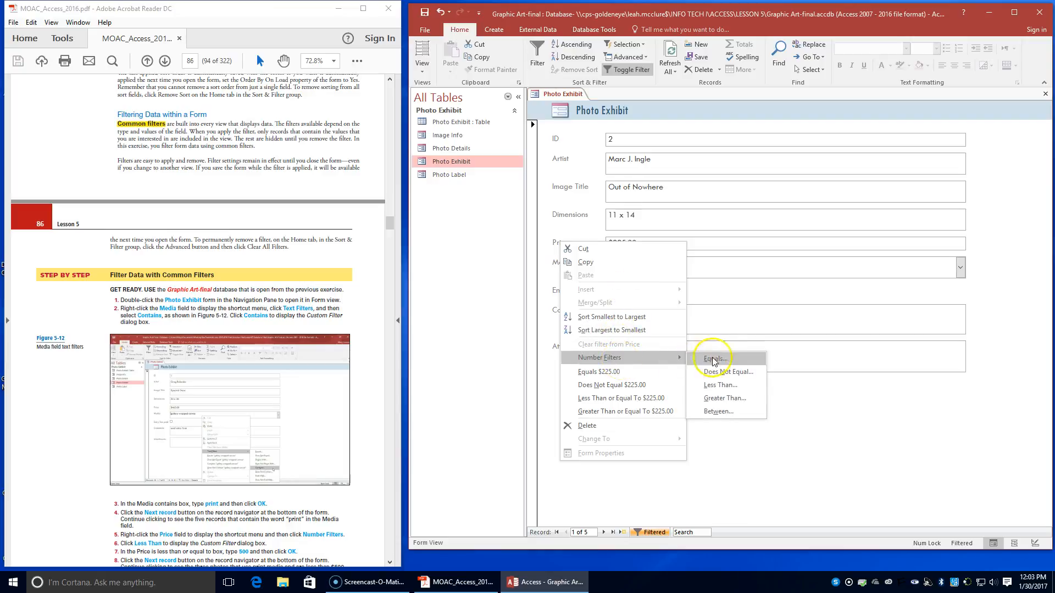
{"action": "left_click", "coordinate": [731, 387]}
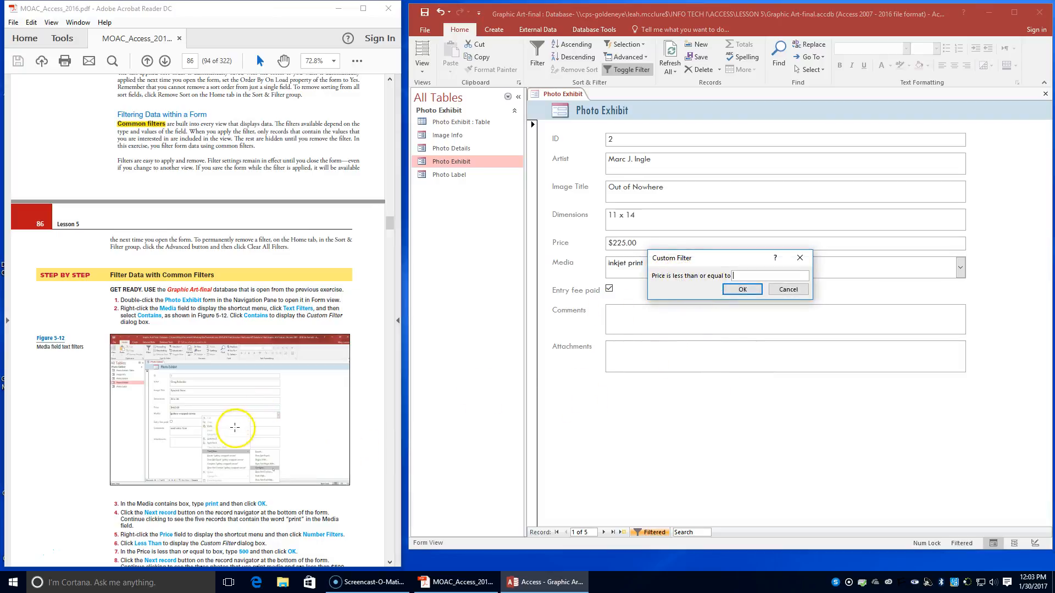
{"action": "scroll", "coordinate": [234, 427], "scroll_direction": "down", "scroll_amount": 1}
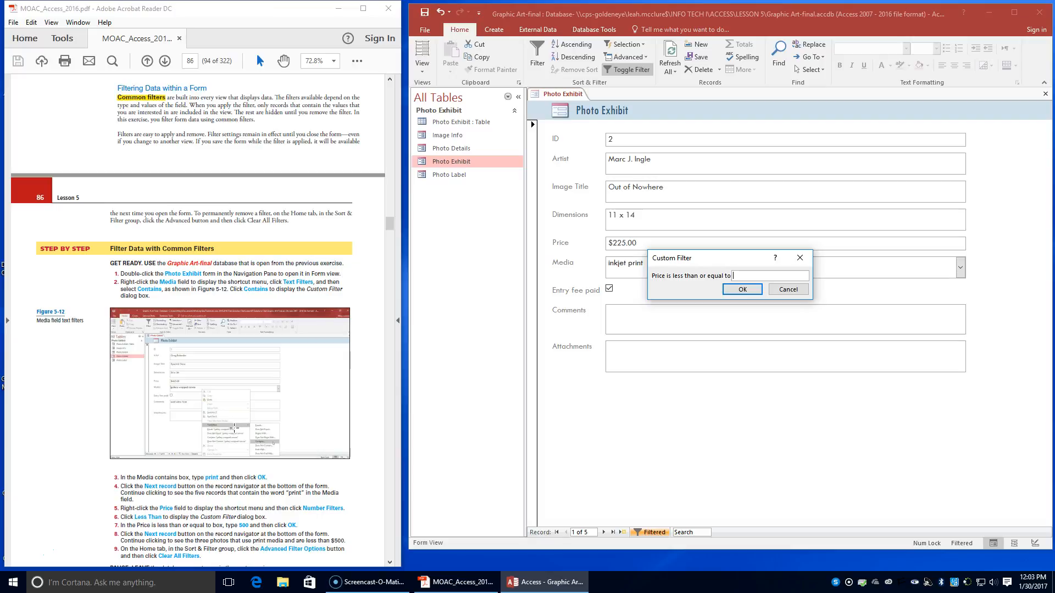
{"action": "scroll", "coordinate": [235, 428], "scroll_direction": "down", "scroll_amount": 1}
{"action": "left_click", "coordinate": [746, 270]}
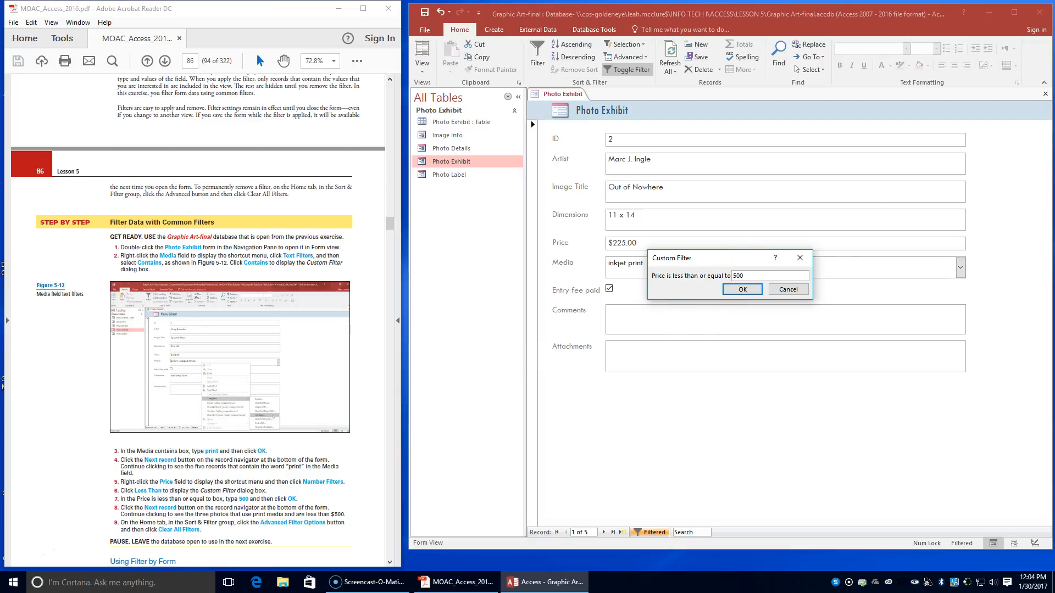
{"action": "left_click", "coordinate": [737, 288]}
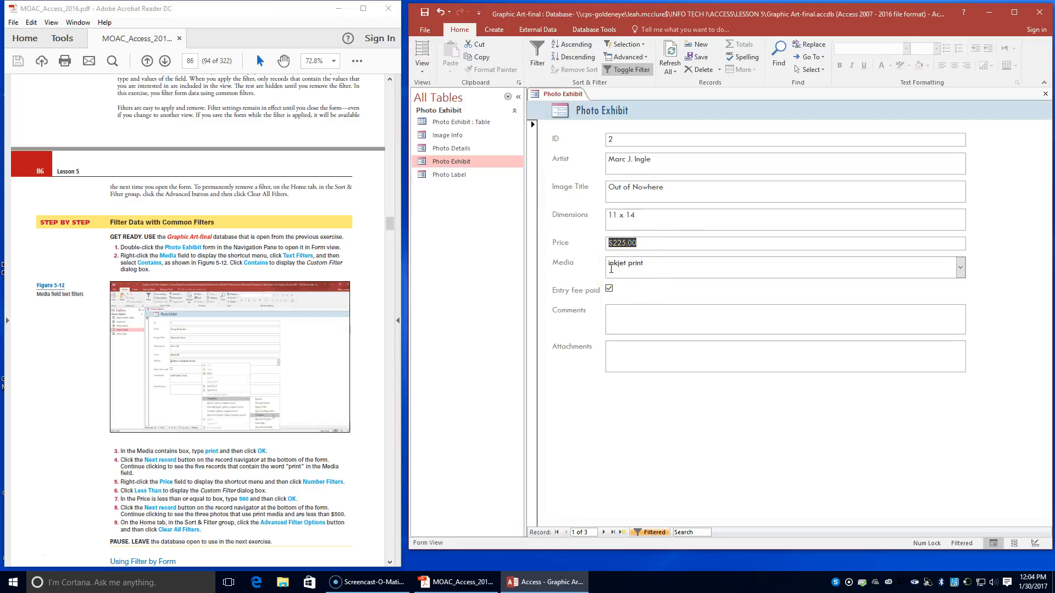
- Browse the records that match both the Media and Price filters and return to the first record
{"action": "right_click", "coordinate": [660, 246]}
{"action": "left_click", "coordinate": [604, 532]}
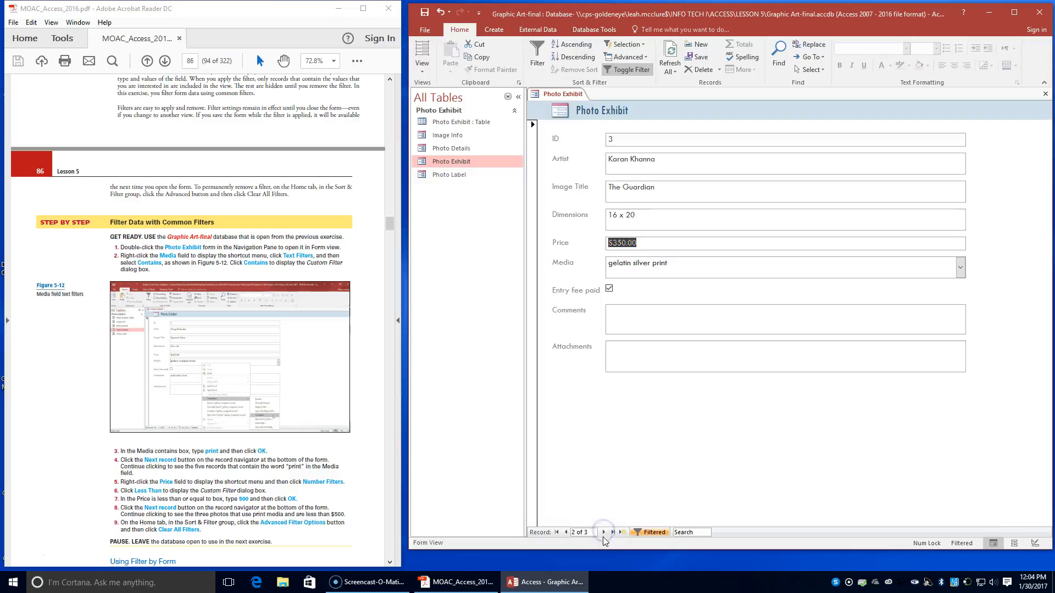
{"action": "left_click", "coordinate": [602, 533]}
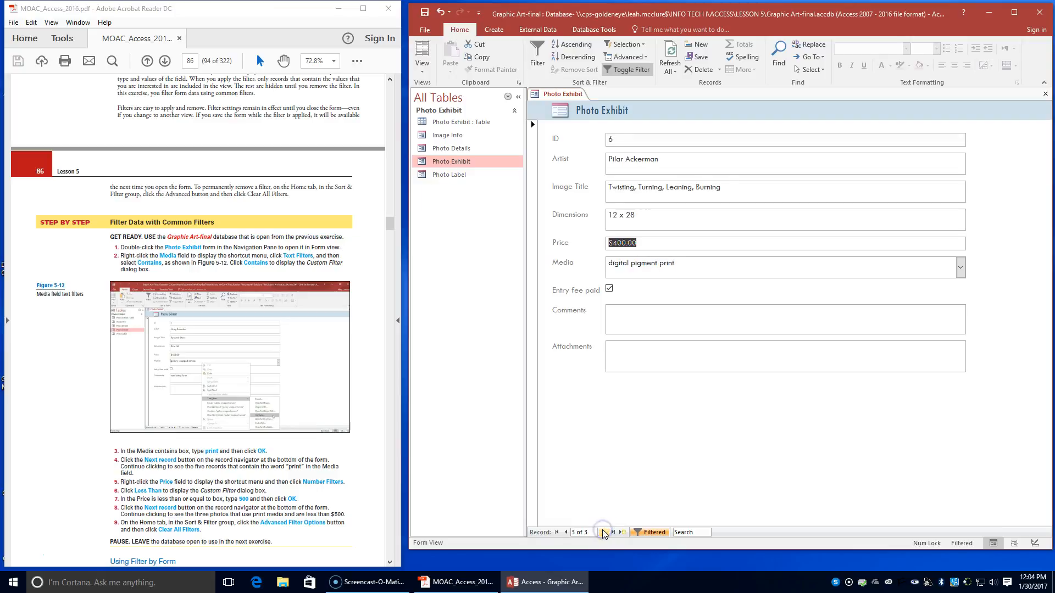
{"action": "left_click", "coordinate": [565, 532]}
{"action": "left_click", "coordinate": [564, 533]}
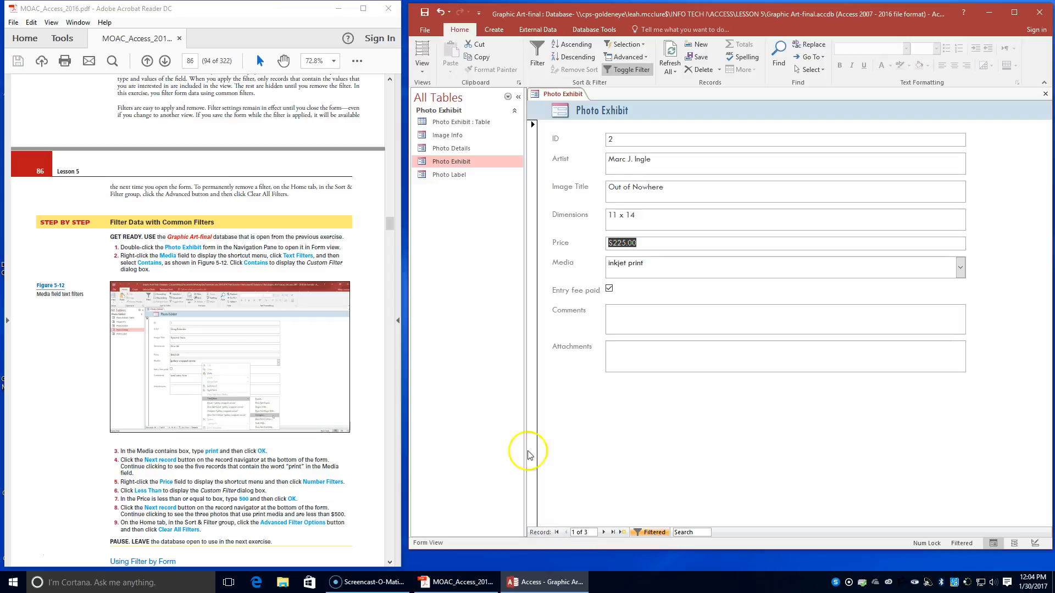
- Clear all filters from the Photo Exhibit form
{"action": "left_click", "coordinate": [623, 58]}
{"action": "left_click", "coordinate": [628, 70]}
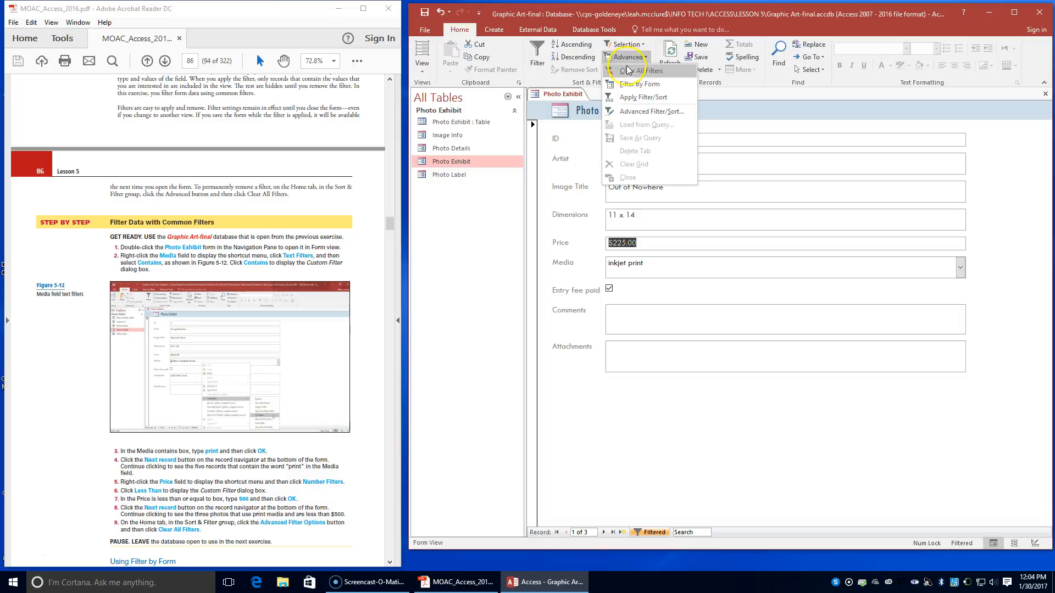
{"action": "left_click", "coordinate": [170, 431]}
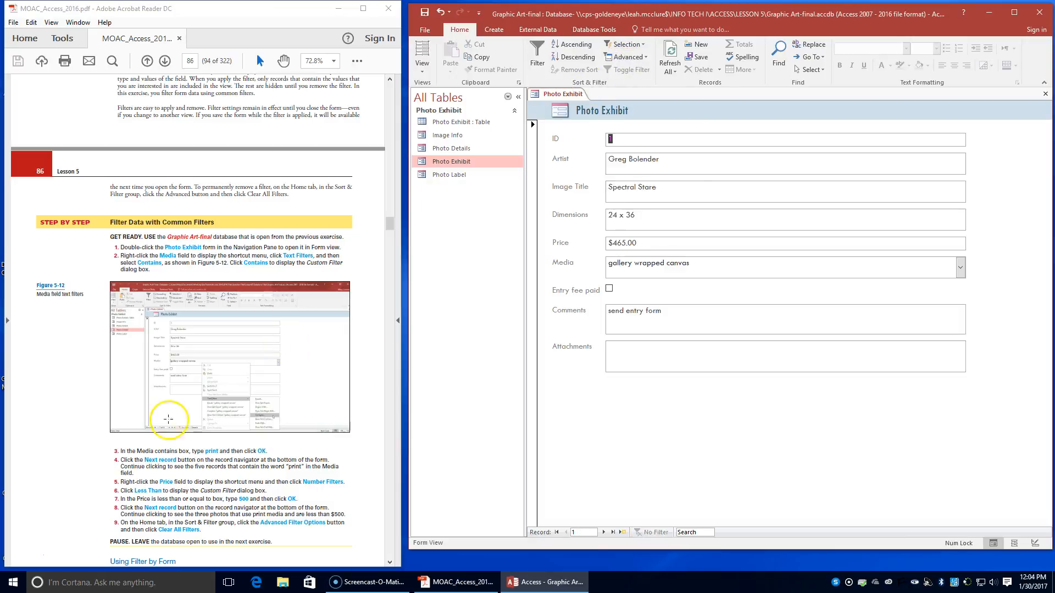
- Check the form's advanced filter options and read the textbook's Using Filter by Form section up to its exercise
{"action": "scroll", "coordinate": [171, 435], "scroll_direction": "down", "scroll_amount": 3}
{"action": "scroll", "coordinate": [171, 436], "scroll_direction": "down", "scroll_amount": 2}
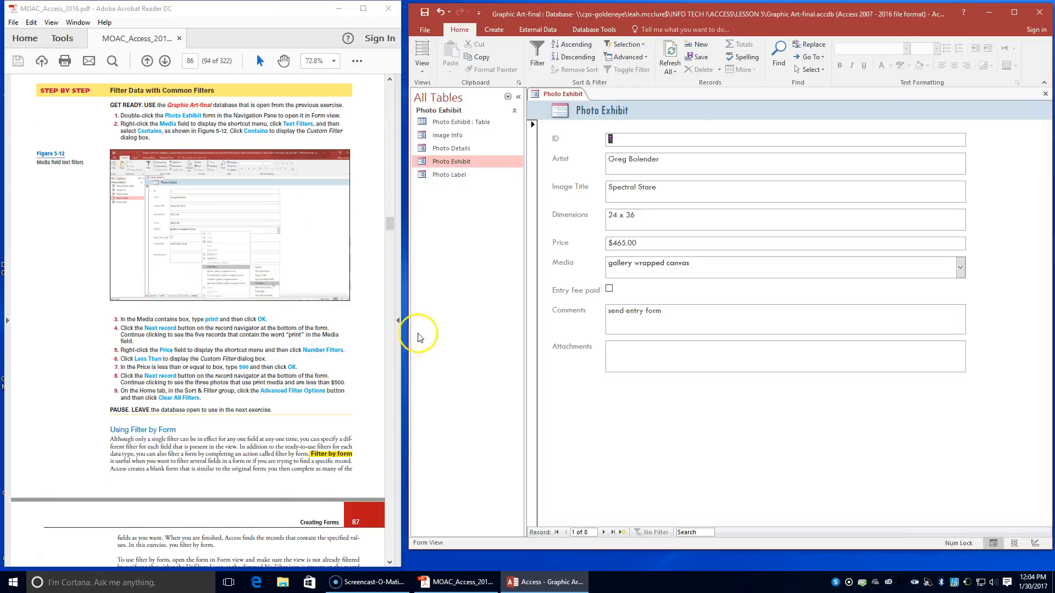
{"action": "left_click", "coordinate": [647, 58]}
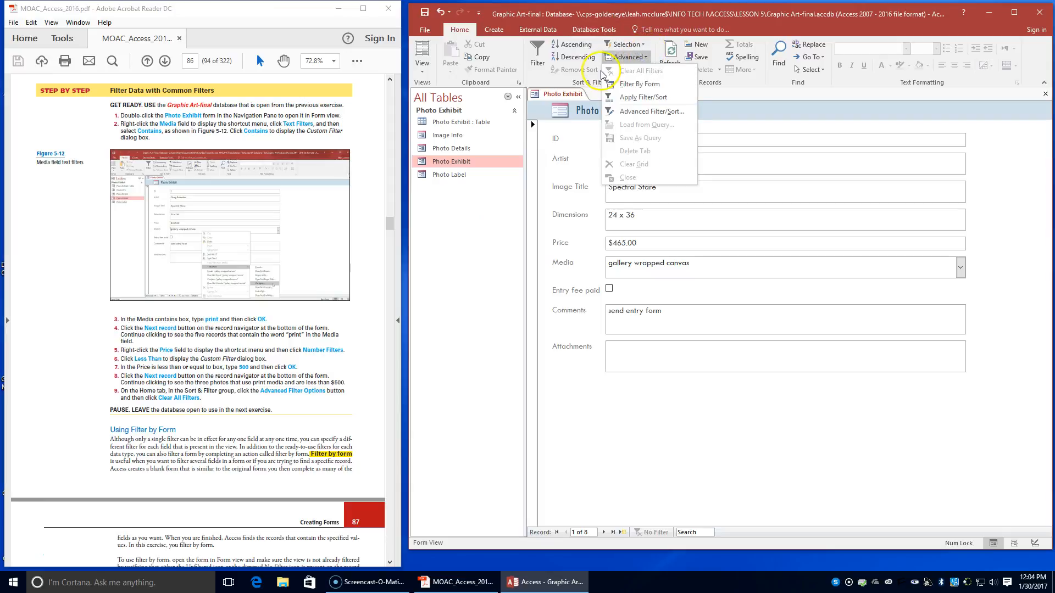
{"action": "left_click", "coordinate": [621, 399]}
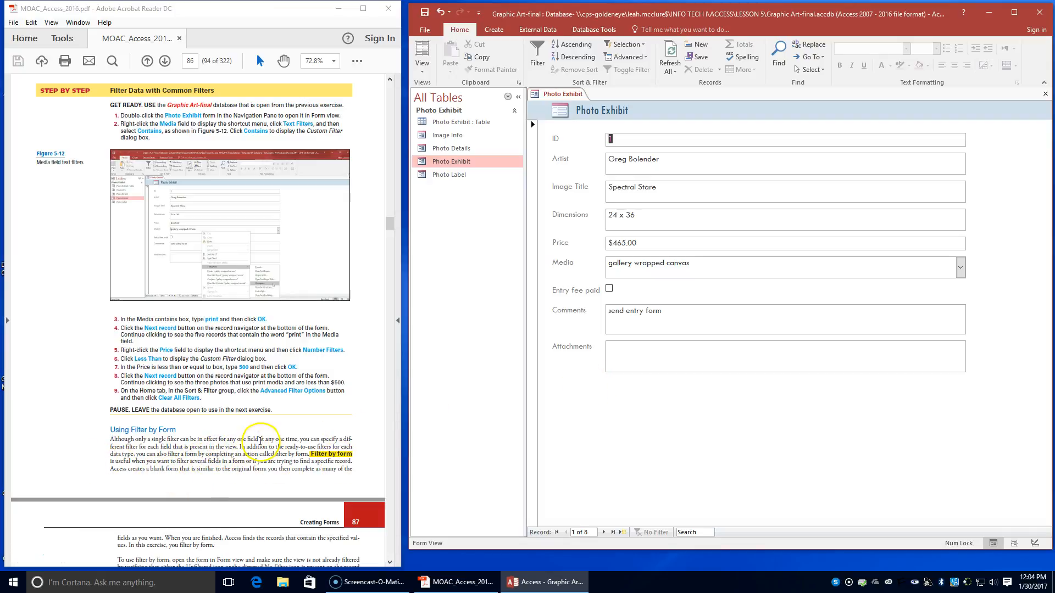
{"action": "scroll", "coordinate": [261, 441], "scroll_direction": "down", "scroll_amount": 1}
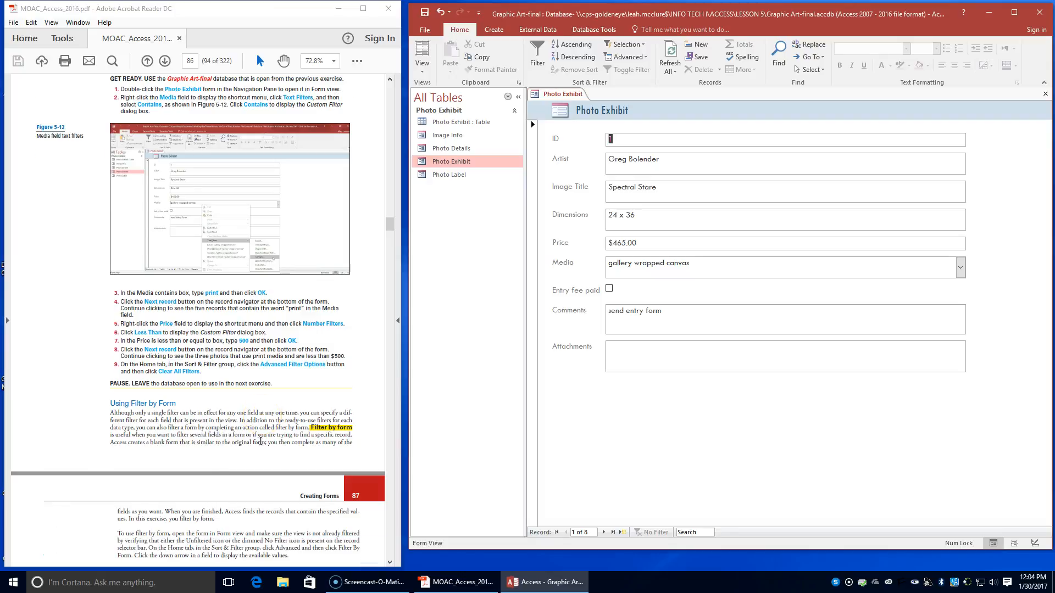
{"action": "scroll", "coordinate": [259, 445], "scroll_direction": "down", "scroll_amount": 7}
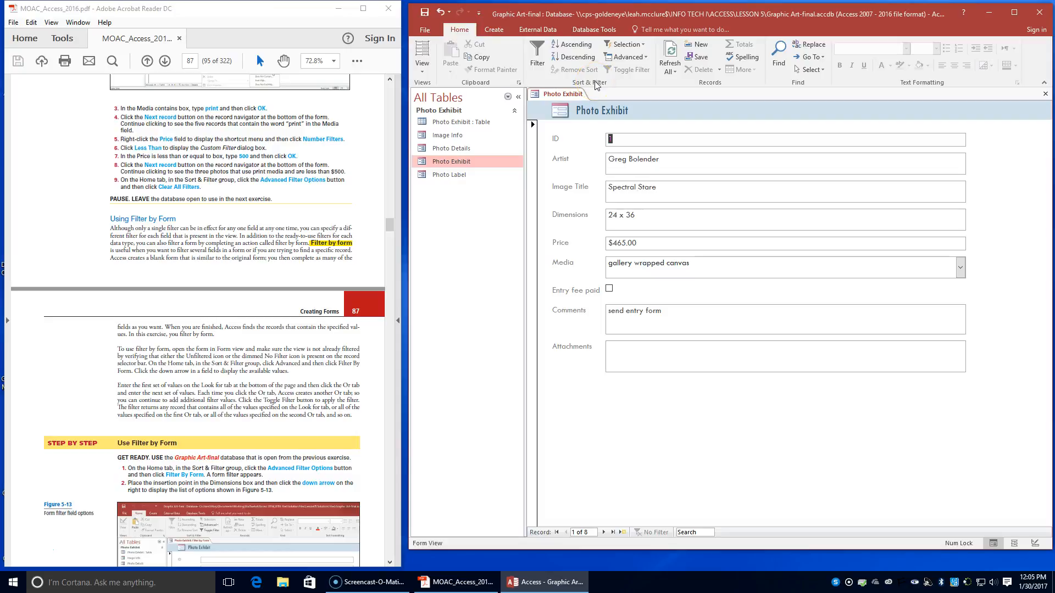
- Start Filter By Form on the Photo Exhibit form and choose 30 x 40 as the Dimensions criterion
{"action": "left_click", "coordinate": [639, 58]}
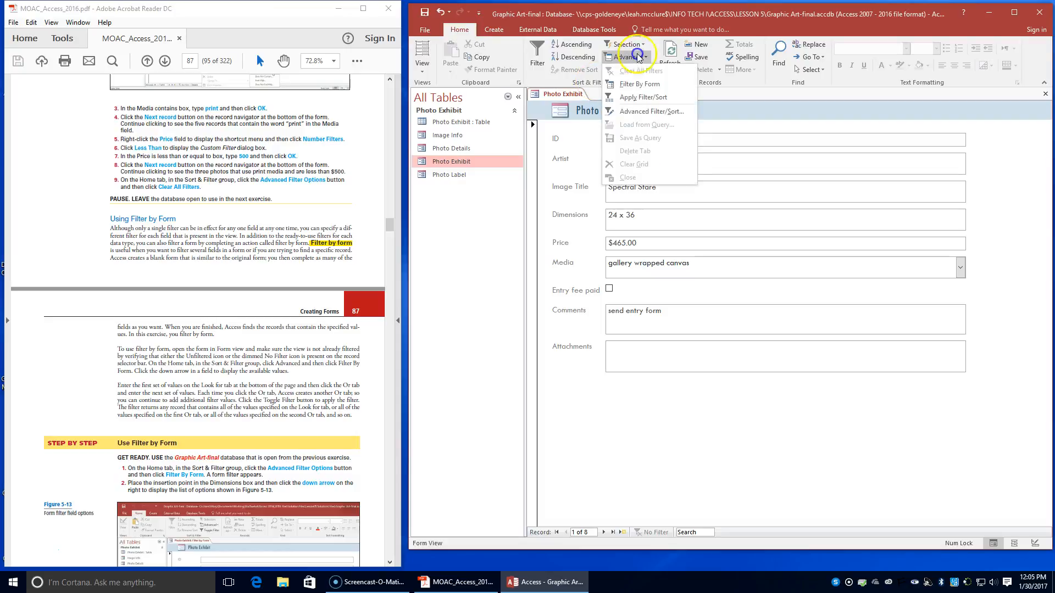
{"action": "left_click", "coordinate": [663, 91]}
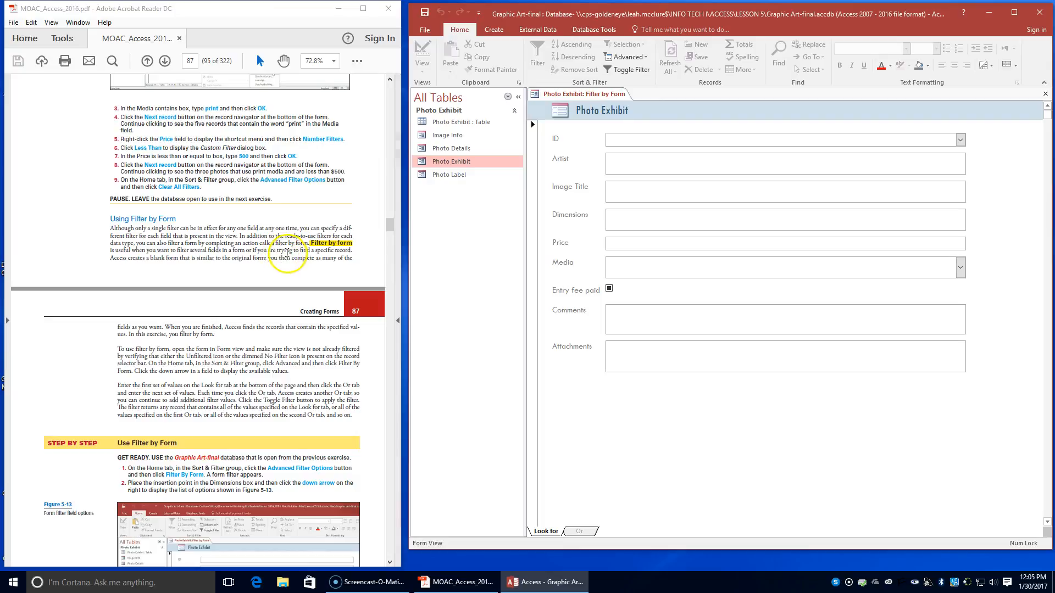
{"action": "left_click", "coordinate": [614, 218]}
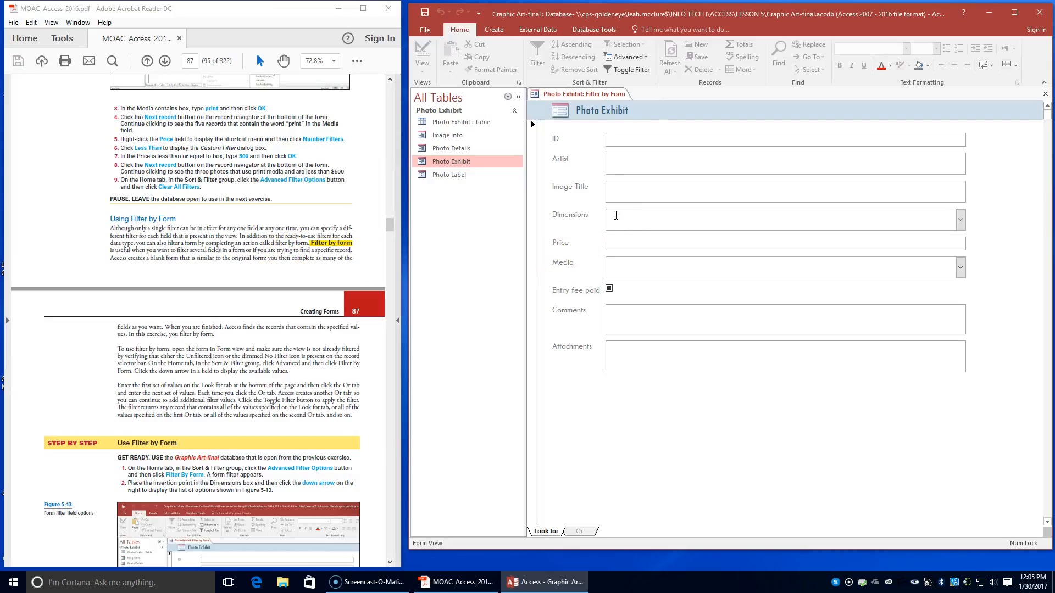
{"action": "left_click", "coordinate": [960, 220]}
{"action": "scroll", "coordinate": [327, 457], "scroll_direction": "down", "scroll_amount": 1}
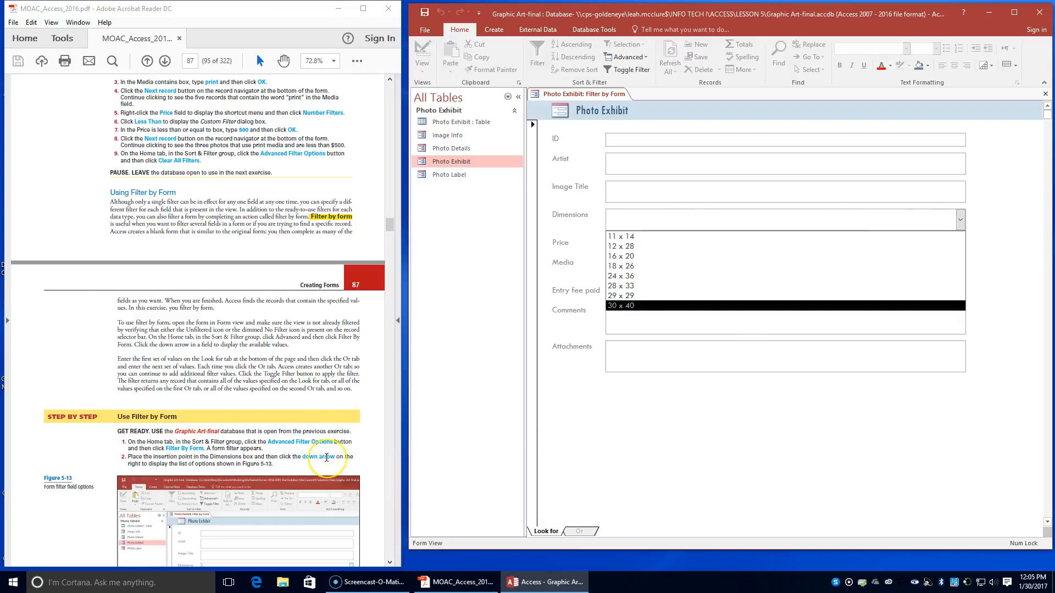
{"action": "scroll", "coordinate": [327, 458], "scroll_direction": "down", "scroll_amount": 6}
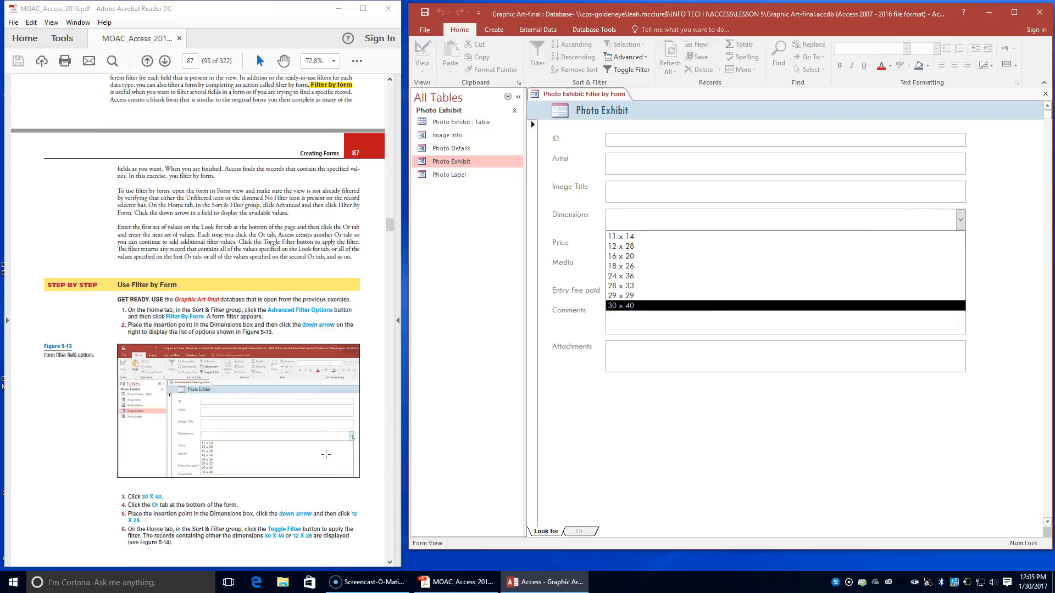
{"action": "left_click", "coordinate": [632, 308]}
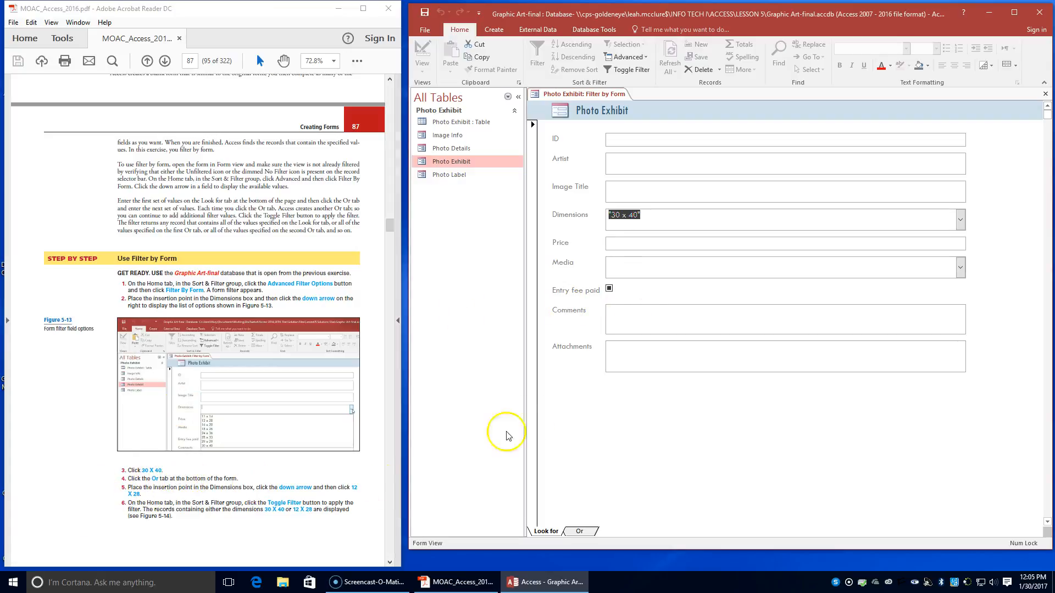
- Add 12 x 28 as an alternative Or criterion for Dimensions and apply the form filter
{"action": "left_click", "coordinate": [581, 531]}
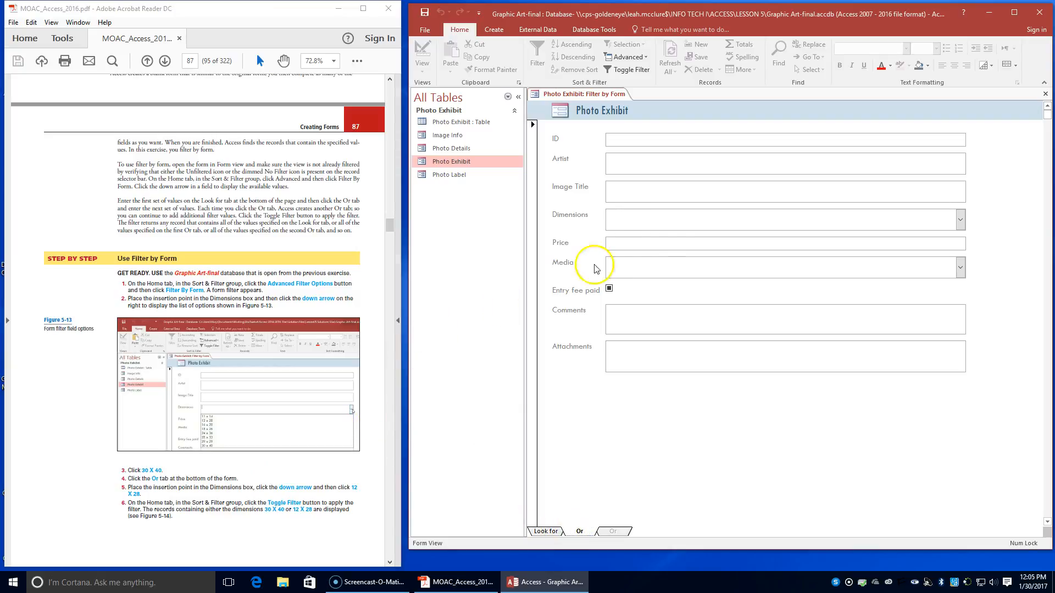
{"action": "left_click", "coordinate": [959, 219]}
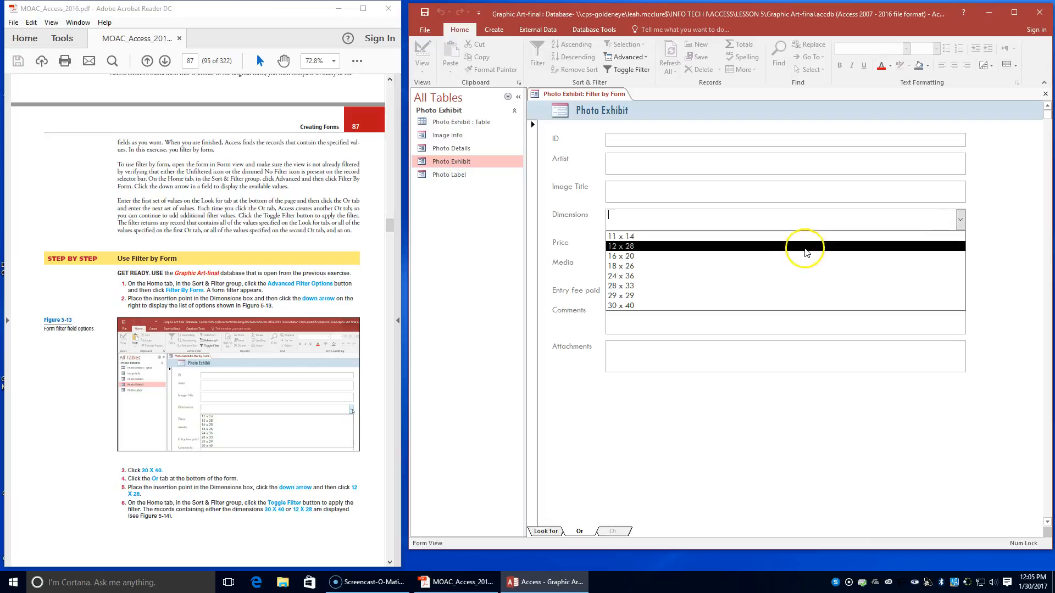
{"action": "left_click", "coordinate": [806, 248]}
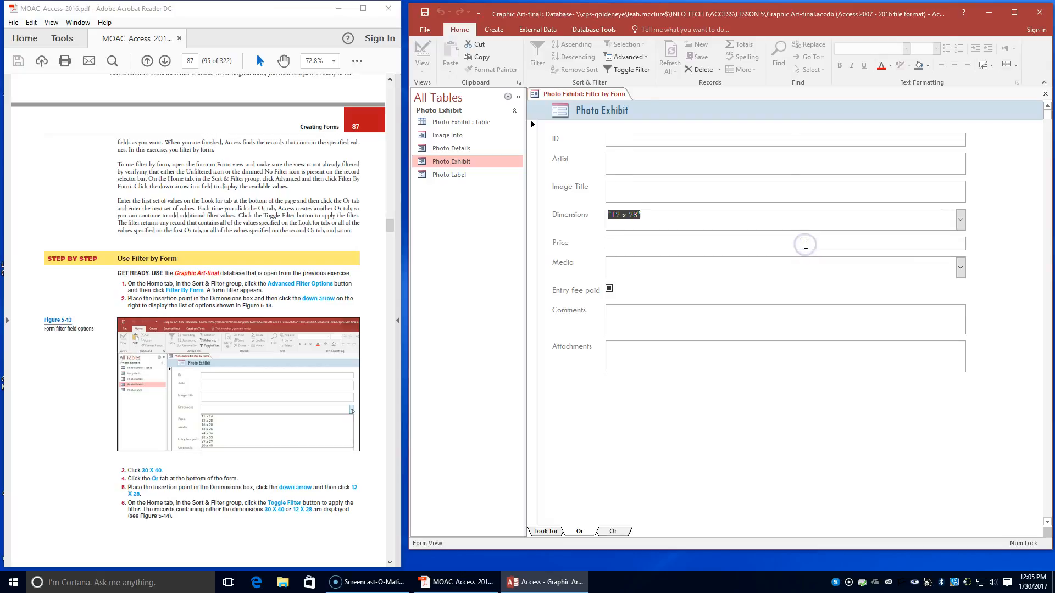
{"action": "left_click", "coordinate": [637, 71]}
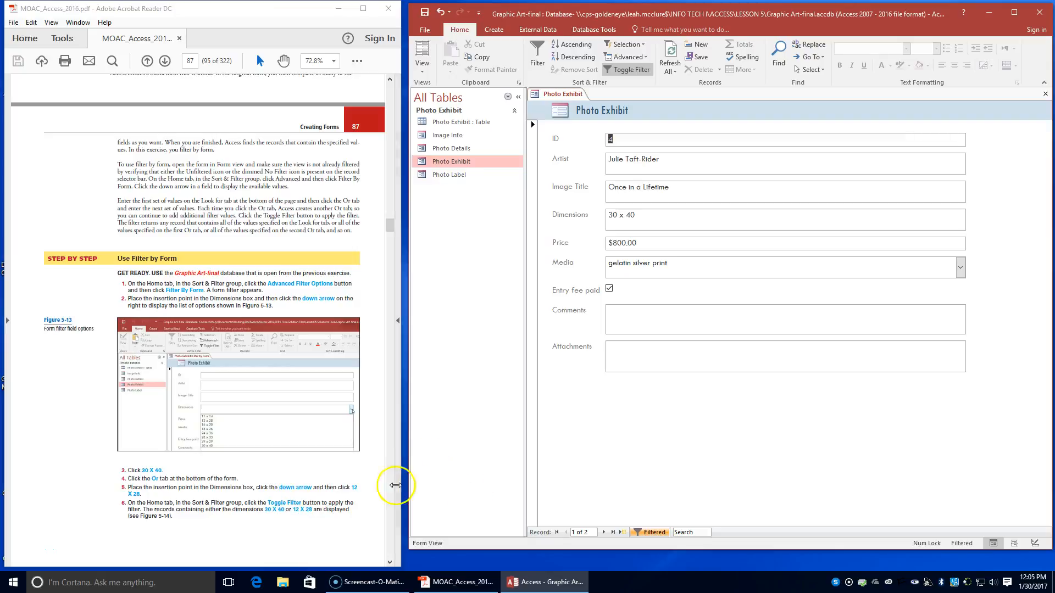
- Check the textbook's next exercise steps and browse the records that match either Dimensions value, returning to the first one
{"action": "scroll", "coordinate": [270, 486], "scroll_direction": "down", "scroll_amount": 10}
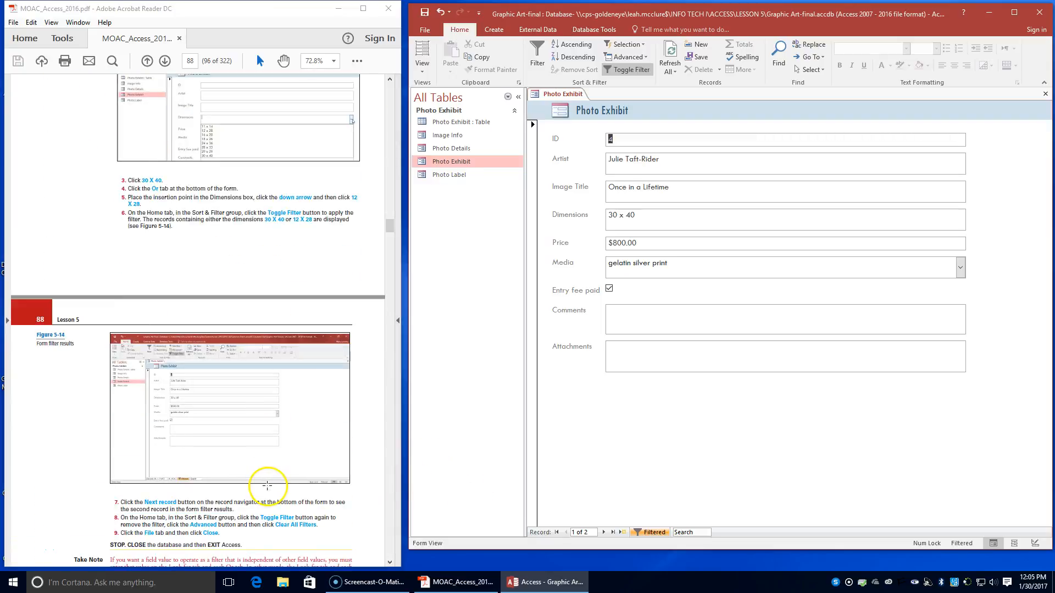
{"action": "left_click", "coordinate": [604, 532]}
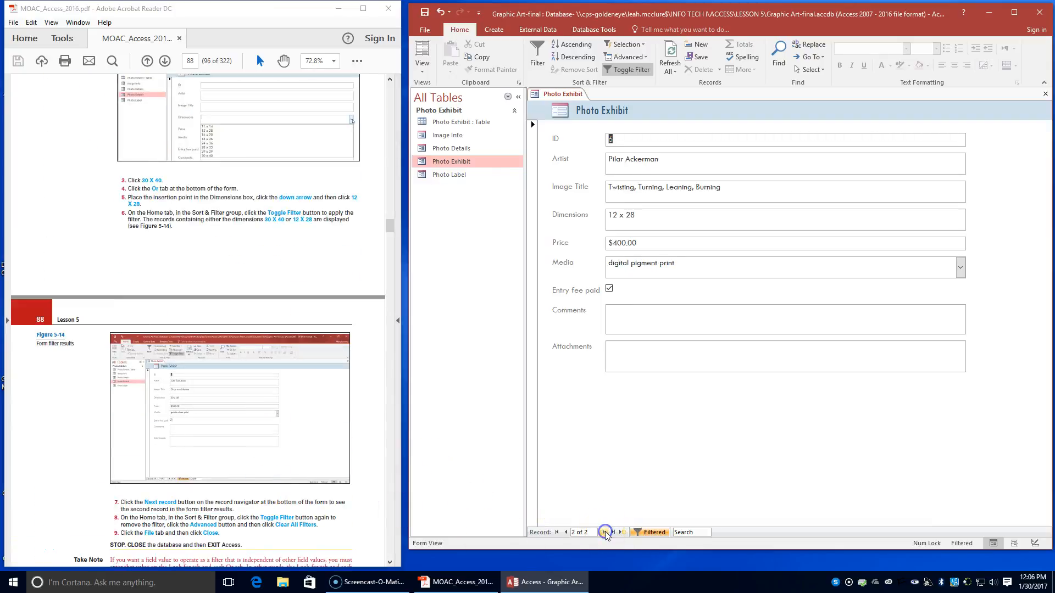
{"action": "left_click", "coordinate": [566, 533]}
{"action": "left_click", "coordinate": [602, 533]}
{"action": "left_click", "coordinate": [566, 532]}
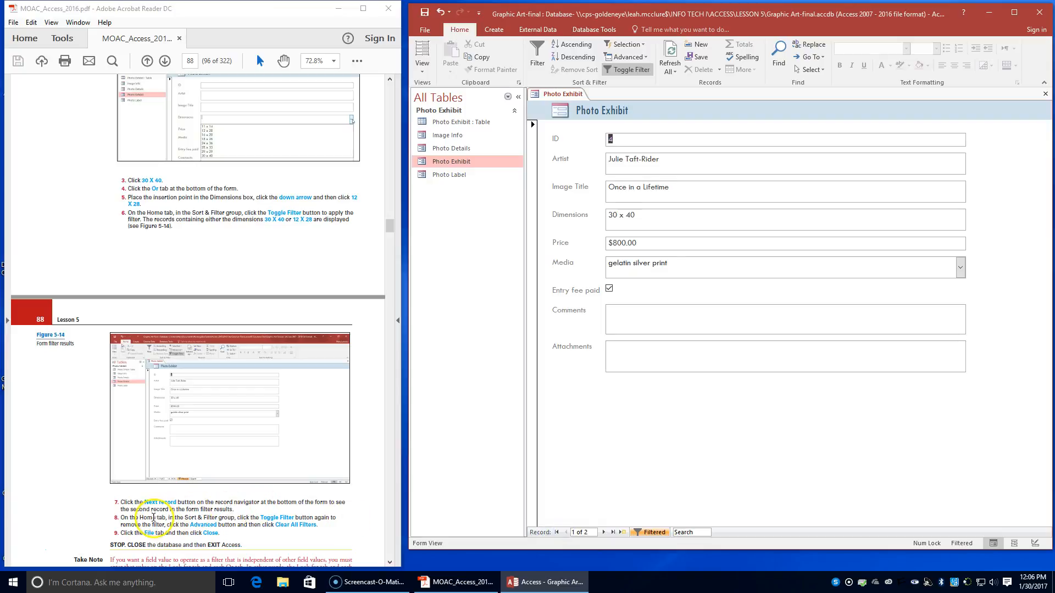
- Remove and clear all filters from the Photo Exhibit form and close the Graphic Art-final database
{"action": "left_click", "coordinate": [639, 72]}
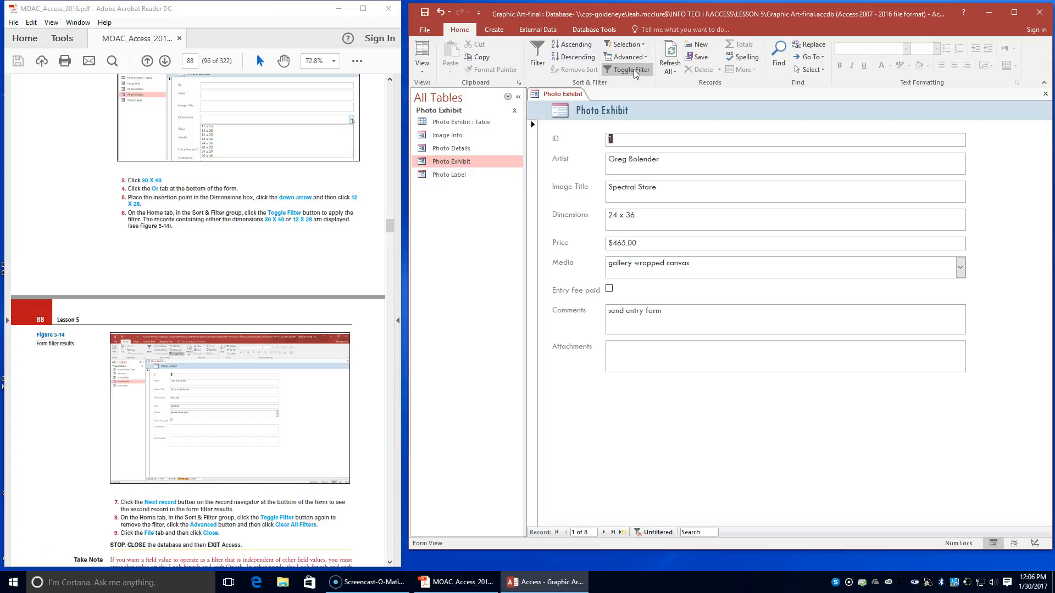
{"action": "left_click", "coordinate": [632, 58]}
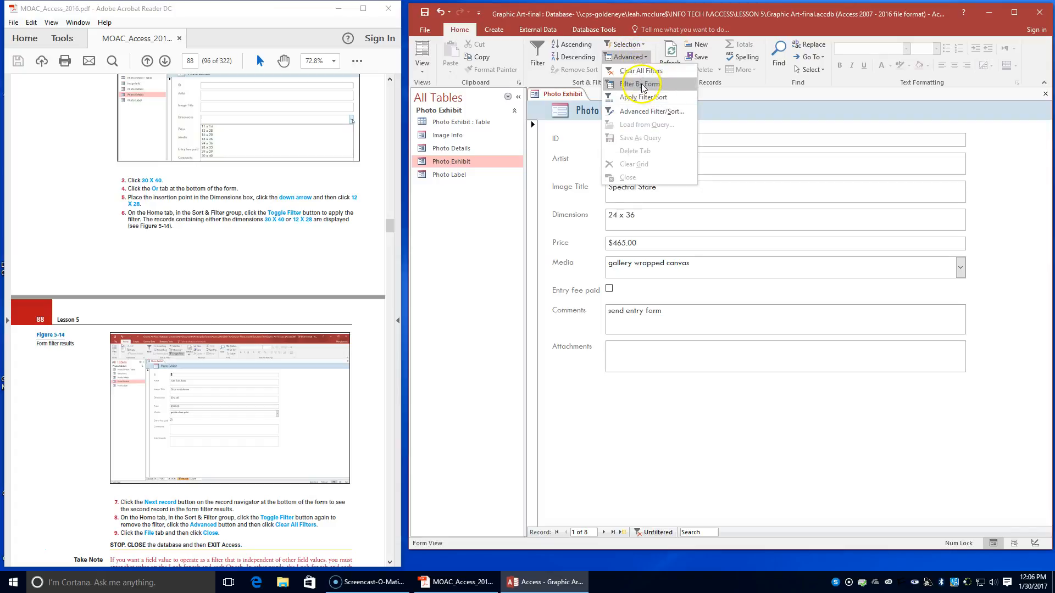
{"action": "left_click", "coordinate": [643, 71]}
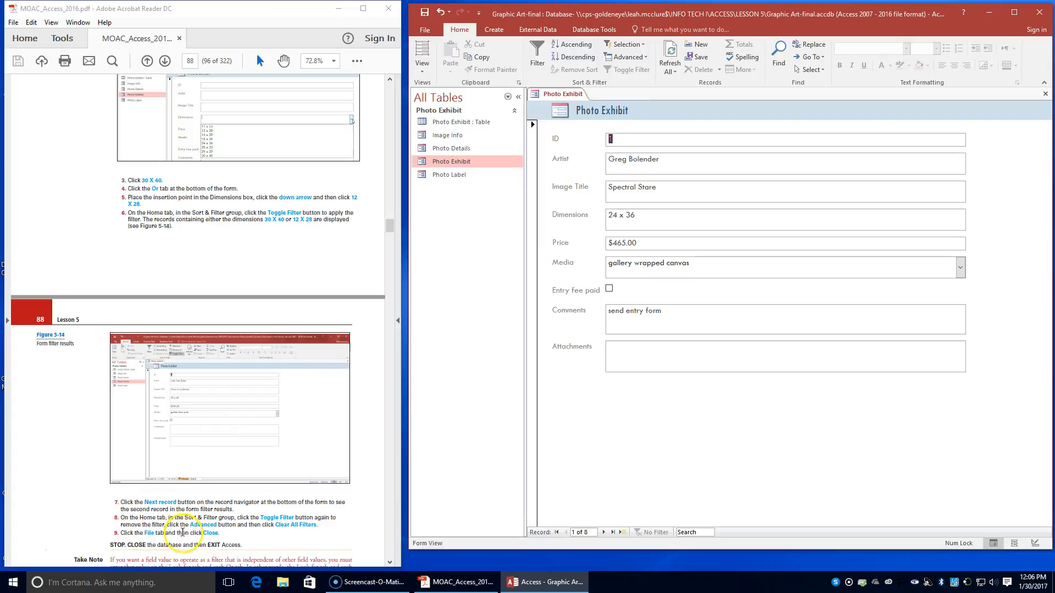
{"action": "left_click", "coordinate": [428, 30]}
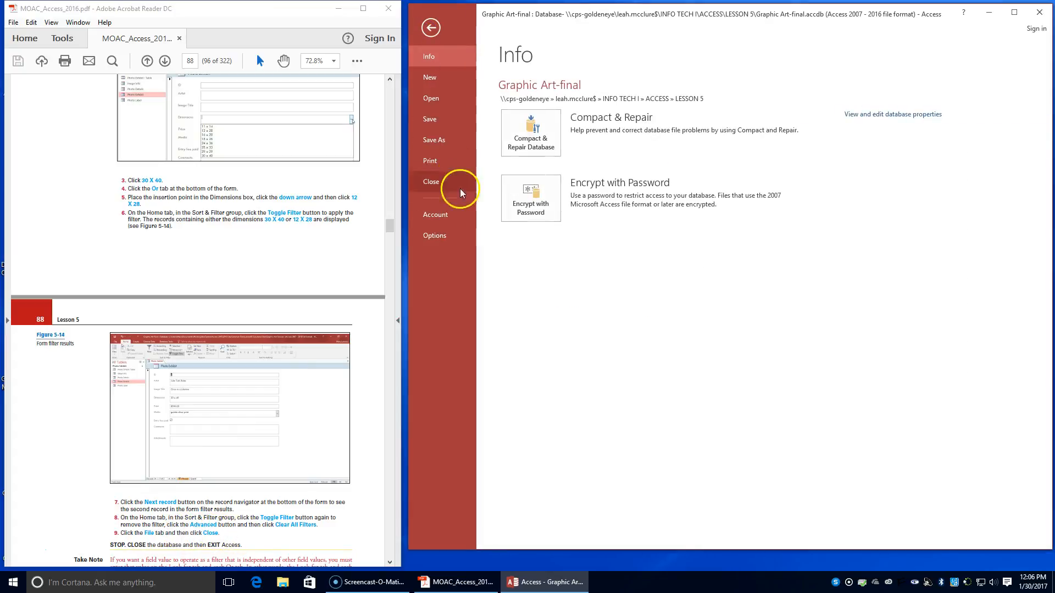
{"action": "left_click", "coordinate": [454, 188]}
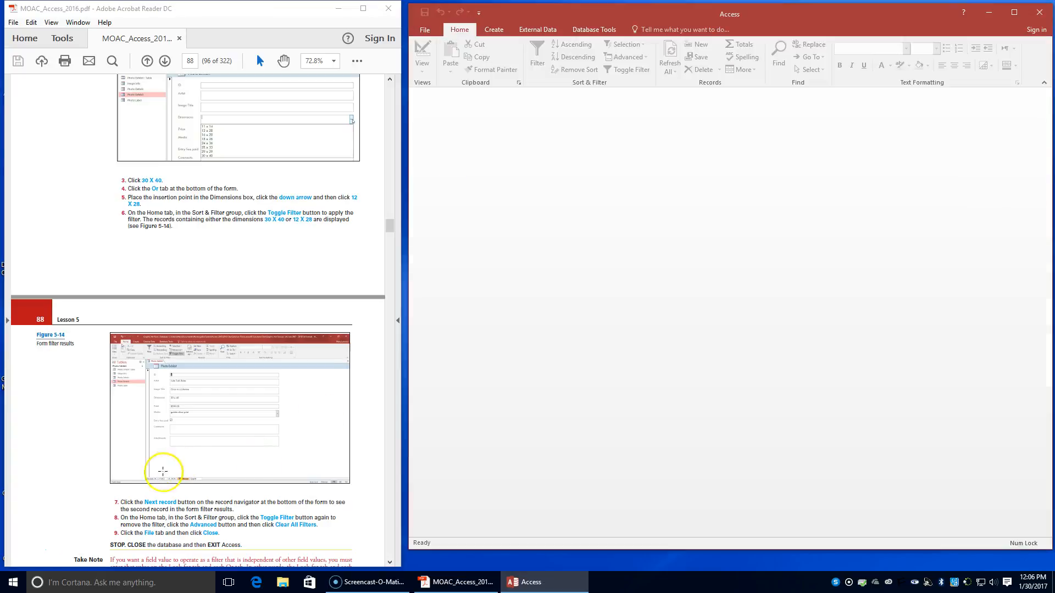
- Read the textbook's closing Take Note, the Knowledge Assessment, and the instructions for Projects 5-1 and 5-2
{"action": "scroll", "coordinate": [215, 537], "scroll_direction": "down", "scroll_amount": 5}
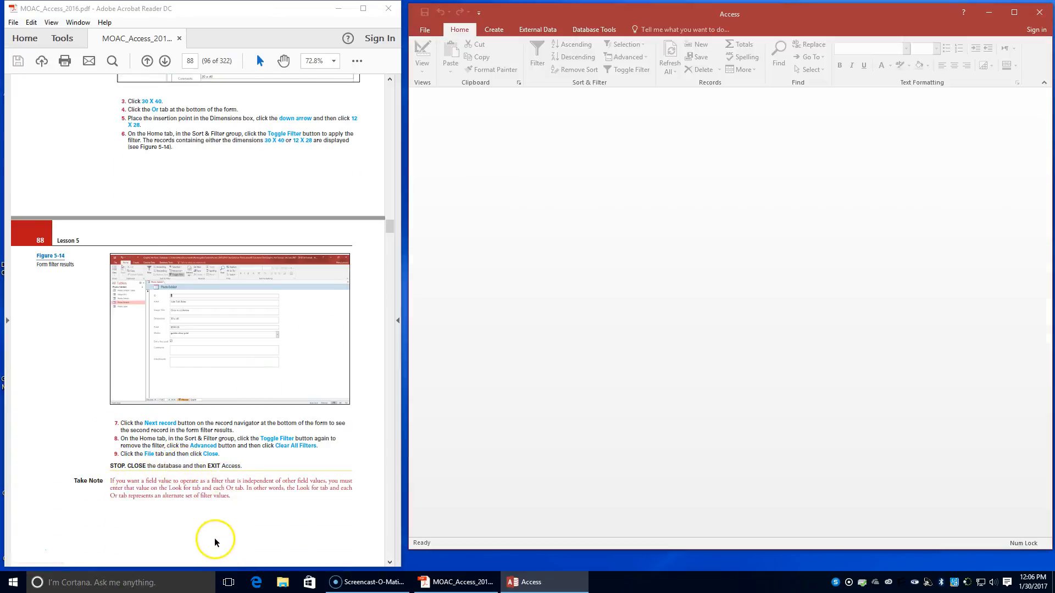
{"action": "scroll", "coordinate": [215, 534], "scroll_direction": "down", "scroll_amount": 2}
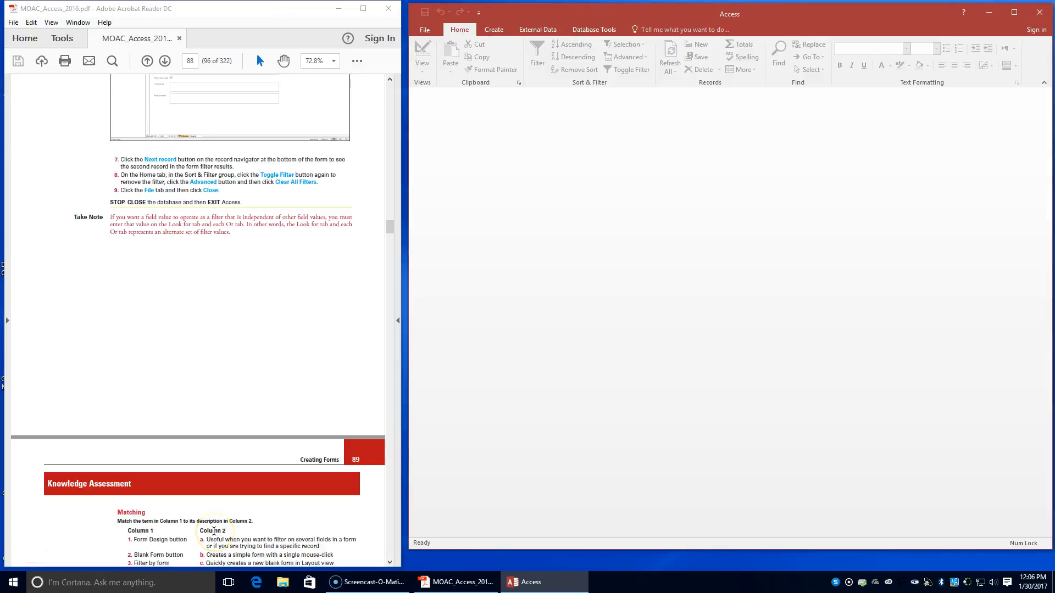
{"action": "scroll", "coordinate": [213, 530], "scroll_direction": "up", "scroll_amount": 2}
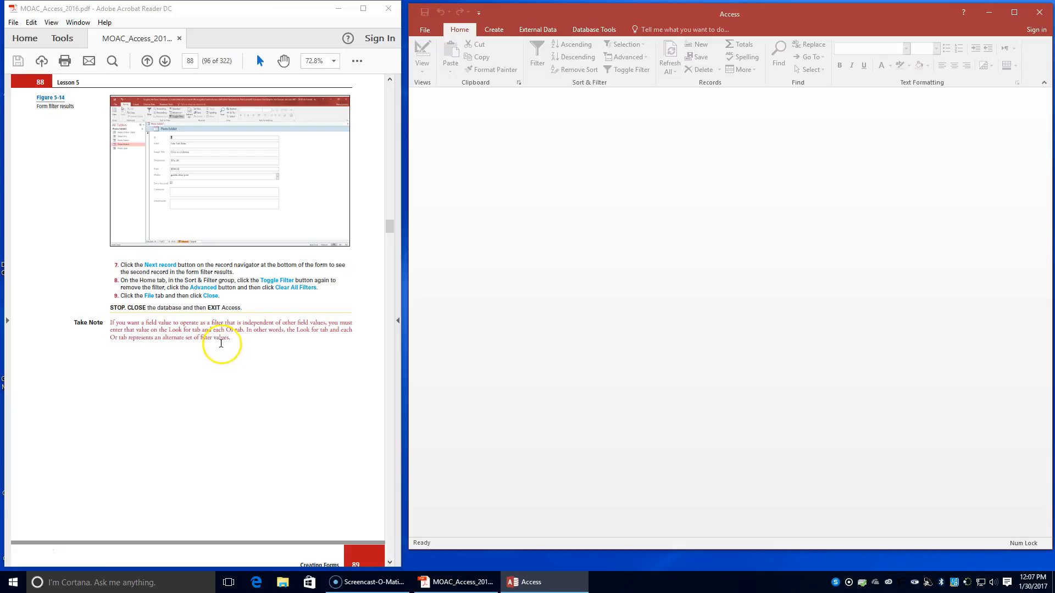
{"action": "scroll", "coordinate": [83, 470], "scroll_direction": "down", "scroll_amount": 3}
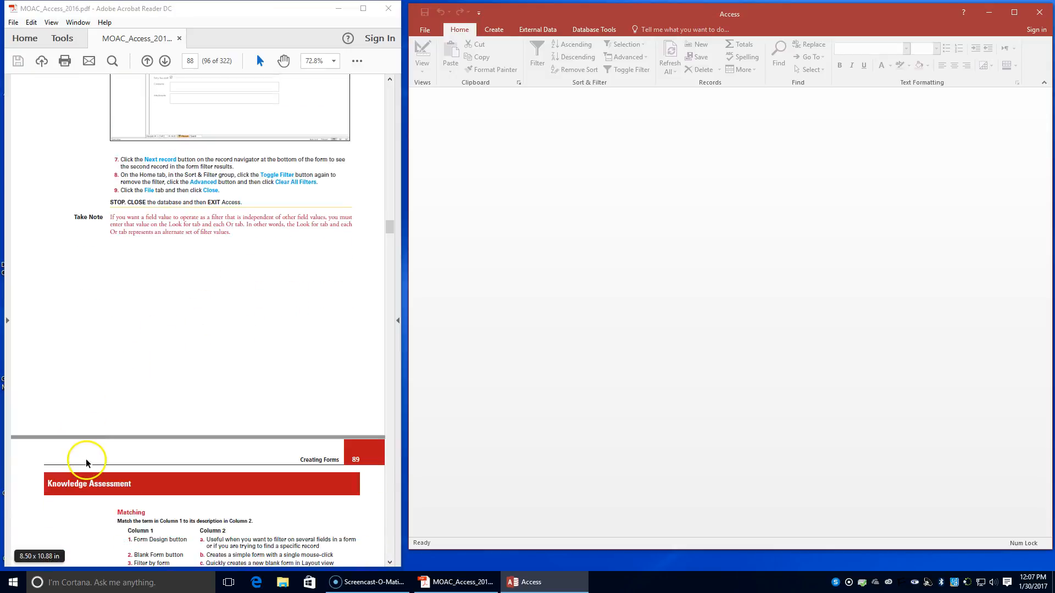
{"action": "scroll", "coordinate": [84, 464], "scroll_direction": "down", "scroll_amount": 1}
{"action": "scroll", "coordinate": [84, 464], "scroll_direction": "down", "scroll_amount": 3}
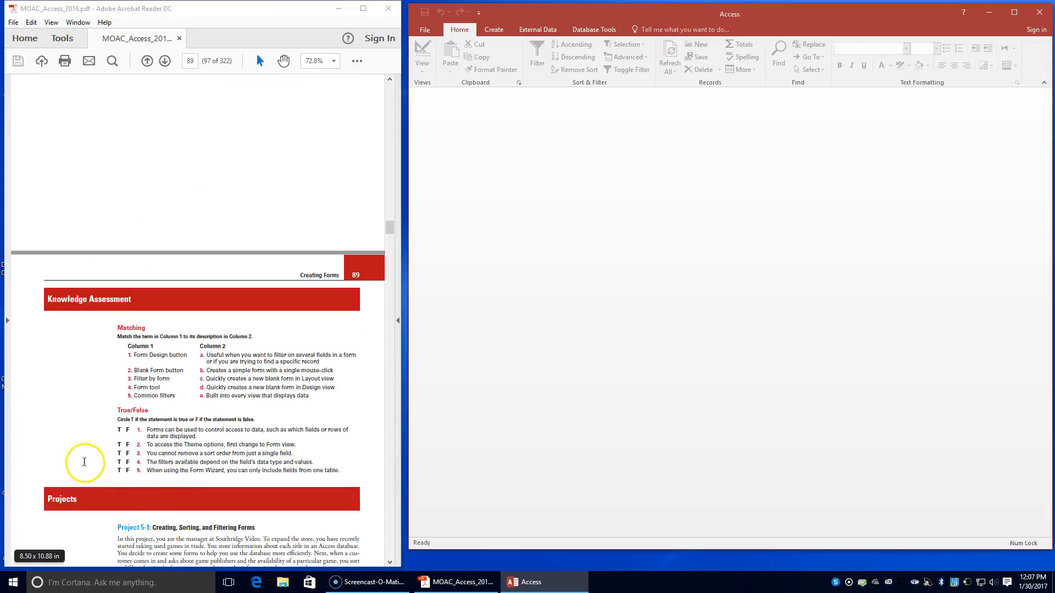
{"action": "scroll", "coordinate": [85, 465], "scroll_direction": "down", "scroll_amount": 2}
{"action": "scroll", "coordinate": [84, 461], "scroll_direction": "down", "scroll_amount": 15}
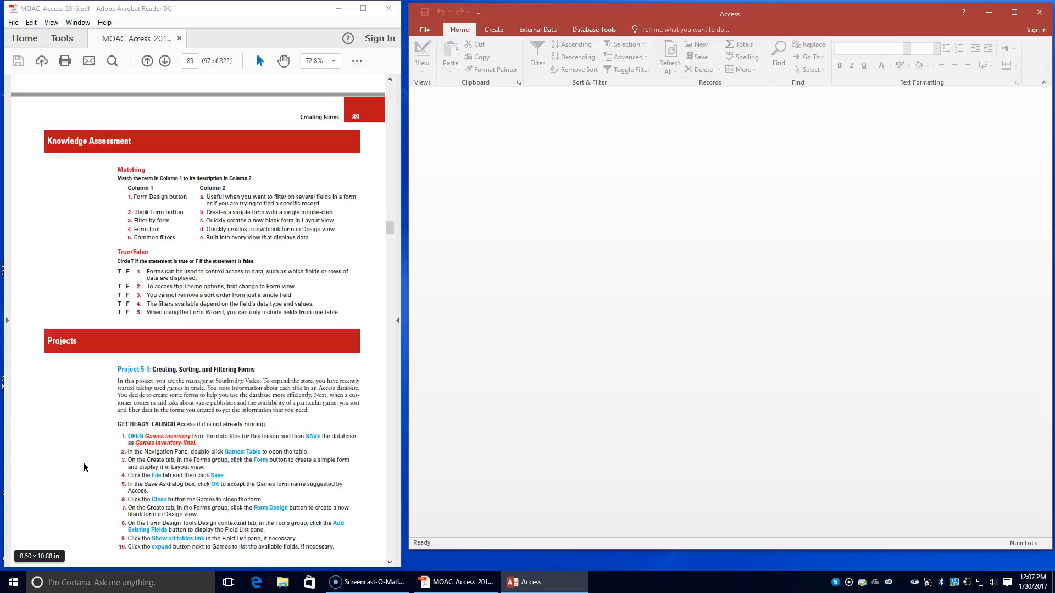
{"action": "scroll", "coordinate": [83, 462], "scroll_direction": "down", "scroll_amount": 7}
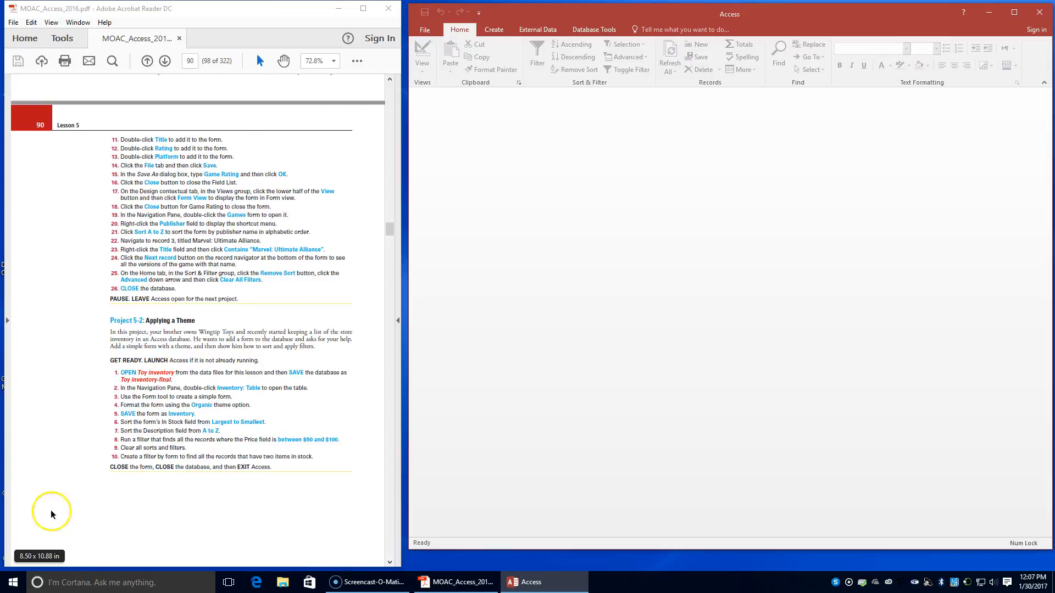